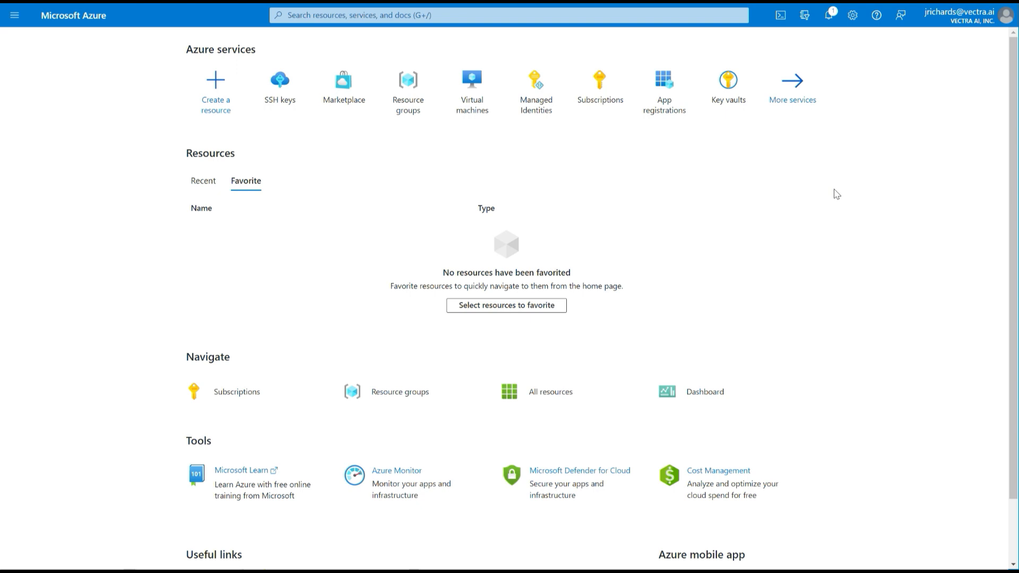
- Search the Marketplace for 'ubun' and show Create options for Canonical's Ubuntu Server 18.04 LTS
click(343, 78)
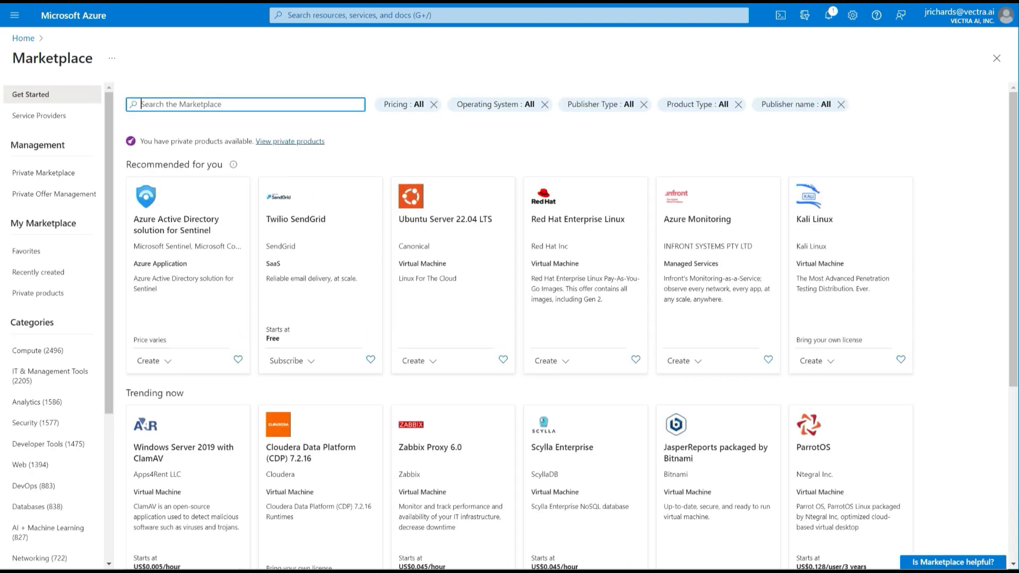
text(ubun)
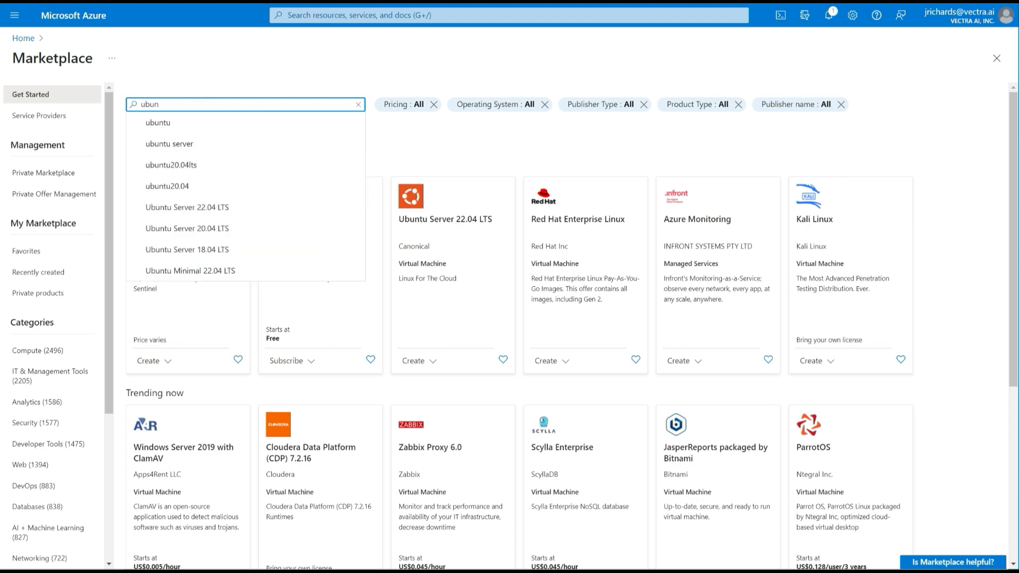
click(228, 251)
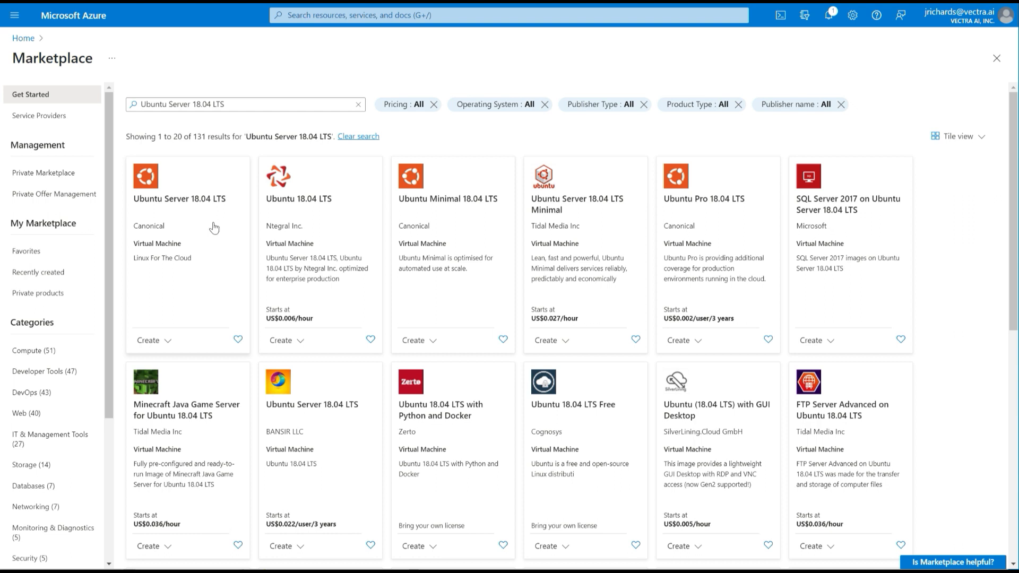
click(164, 341)
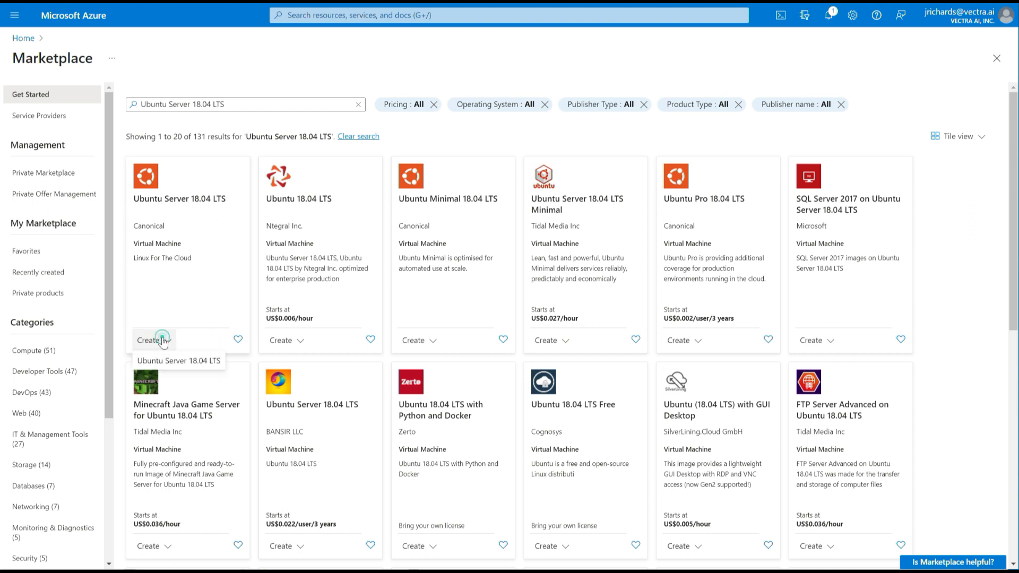
- Create an Ubuntu Server 18.04 LTS VM in RG-JR-Keysight-Management named 'Keysight-Manager'
click(165, 359)
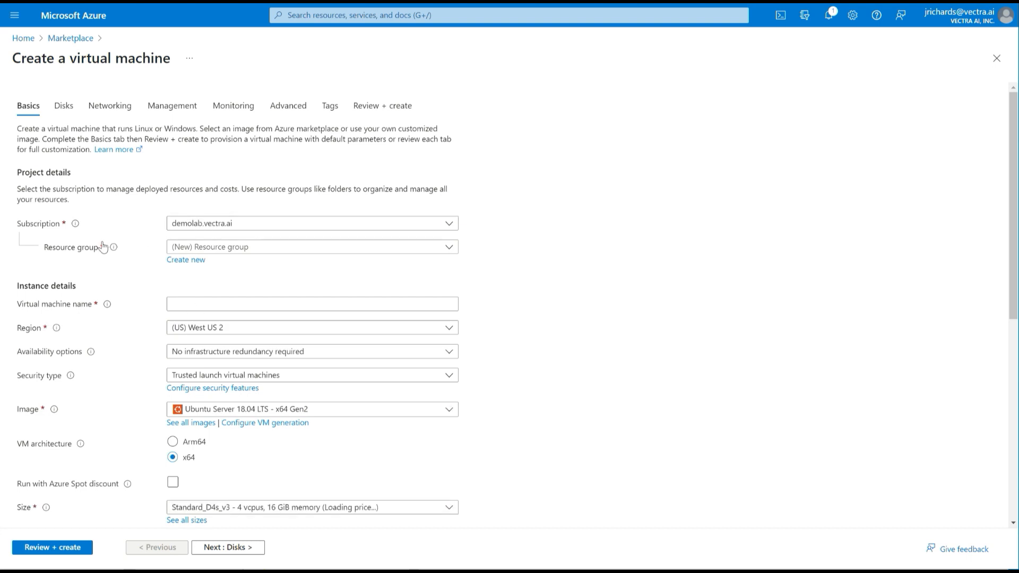
click(246, 249)
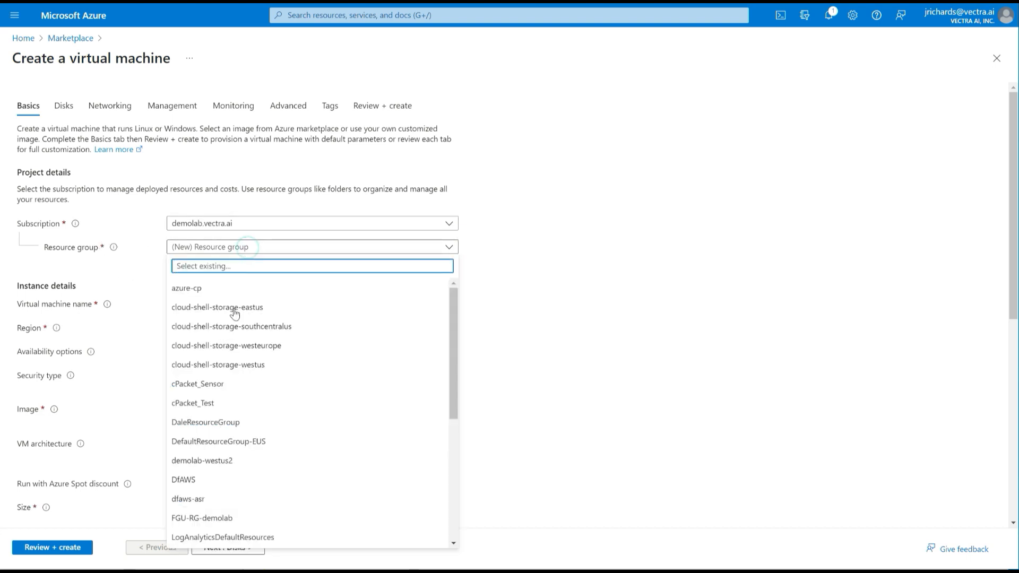
scroll(239, 403, down, 5)
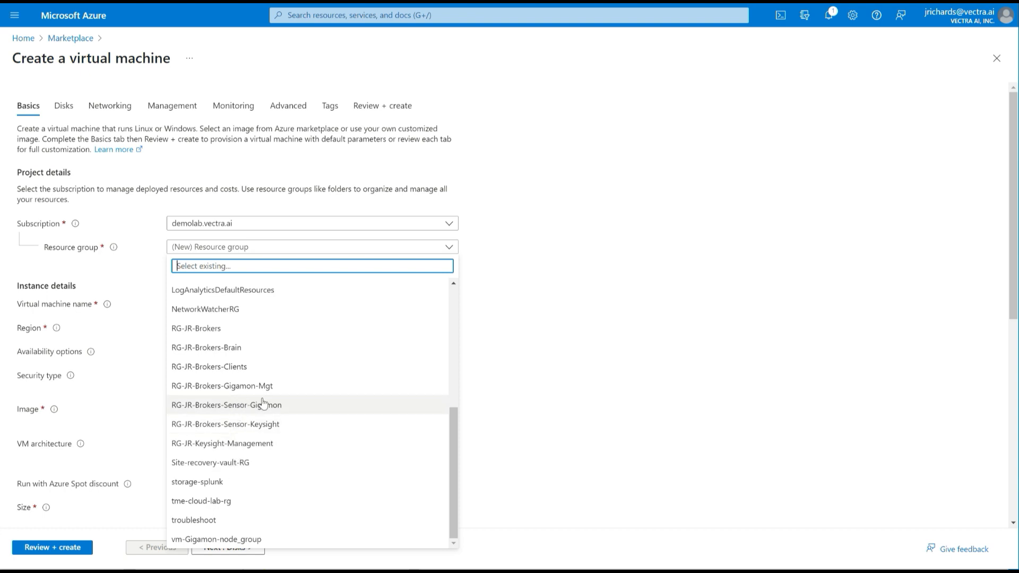
click(257, 444)
click(203, 304)
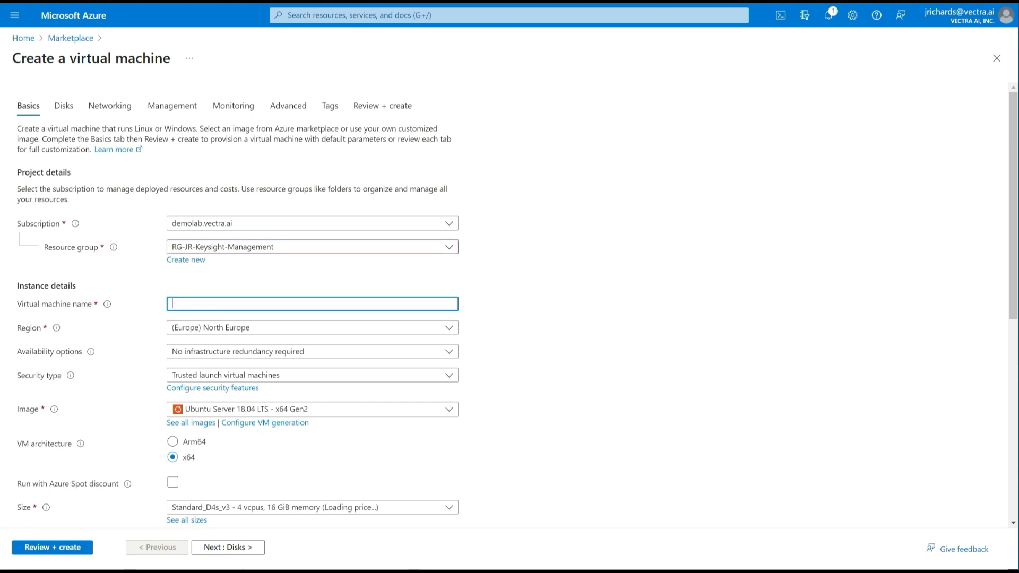
text(Keysight-Manager)
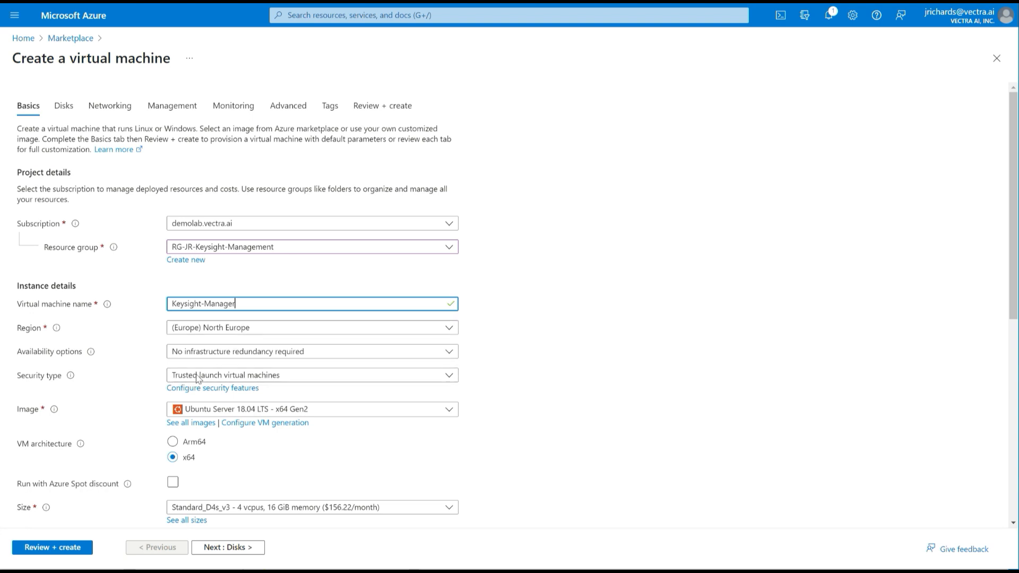
- Use the existing Azure-stored SSH key Key-JR-Keysight, then continue to the Disks tab
scroll(523, 389, down, 5)
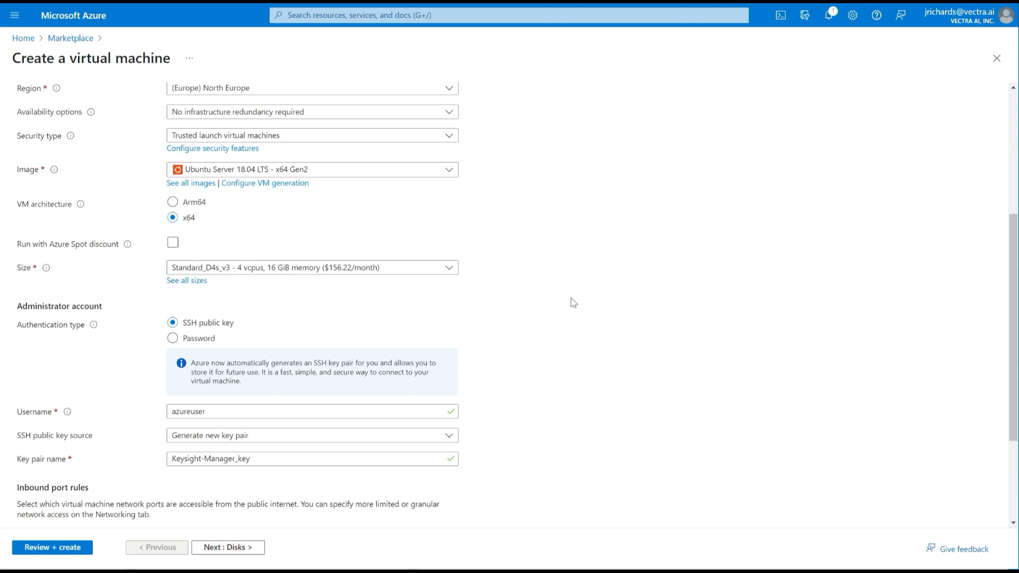
scroll(573, 303, down, 1)
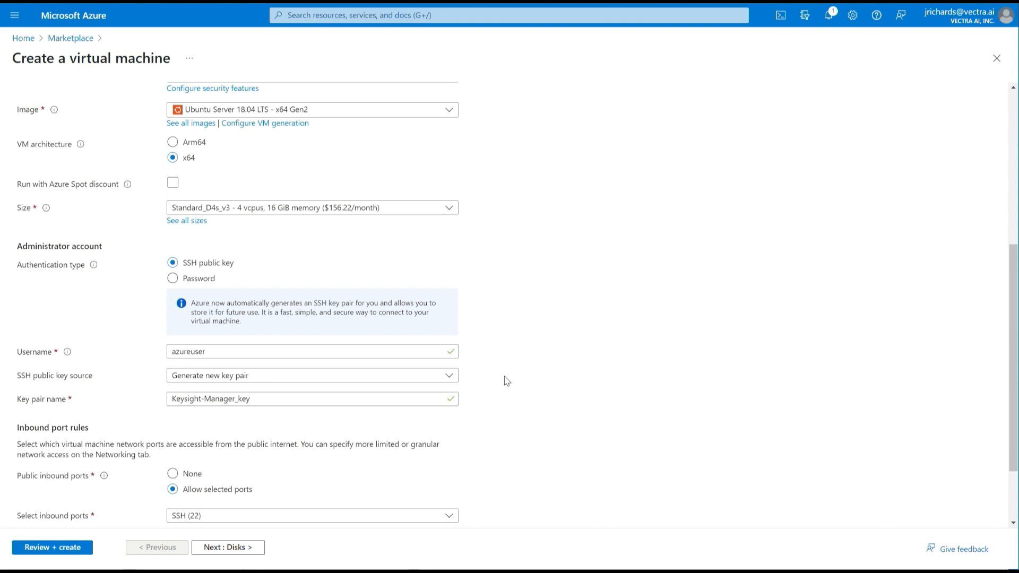
click(449, 375)
click(359, 416)
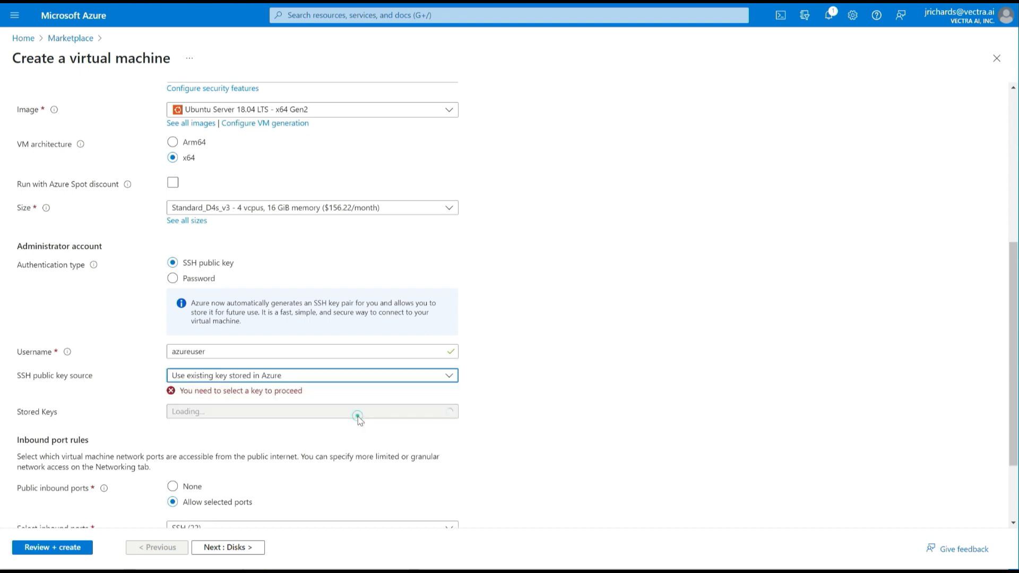
click(365, 416)
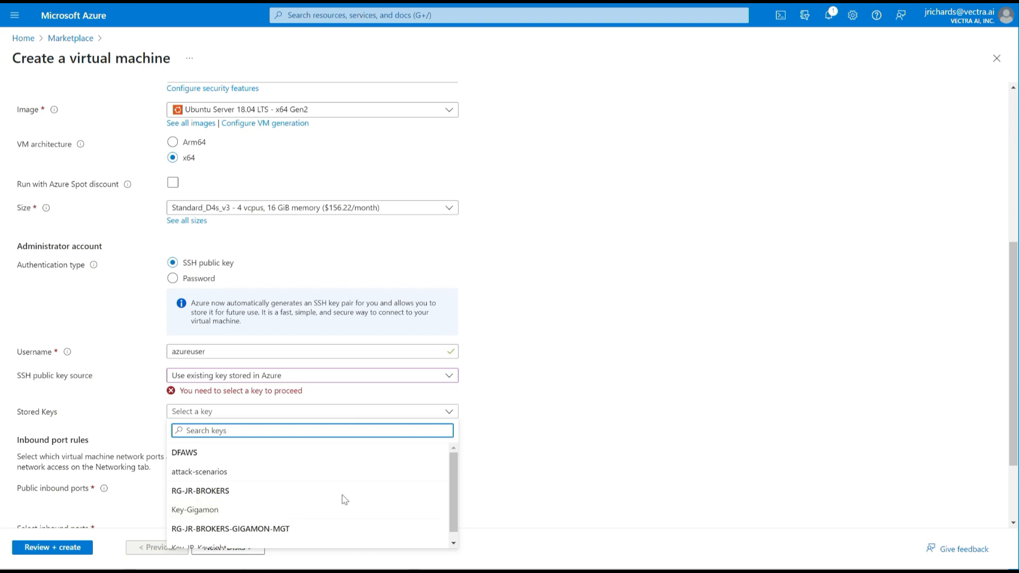
scroll(342, 499, down, 1)
click(340, 539)
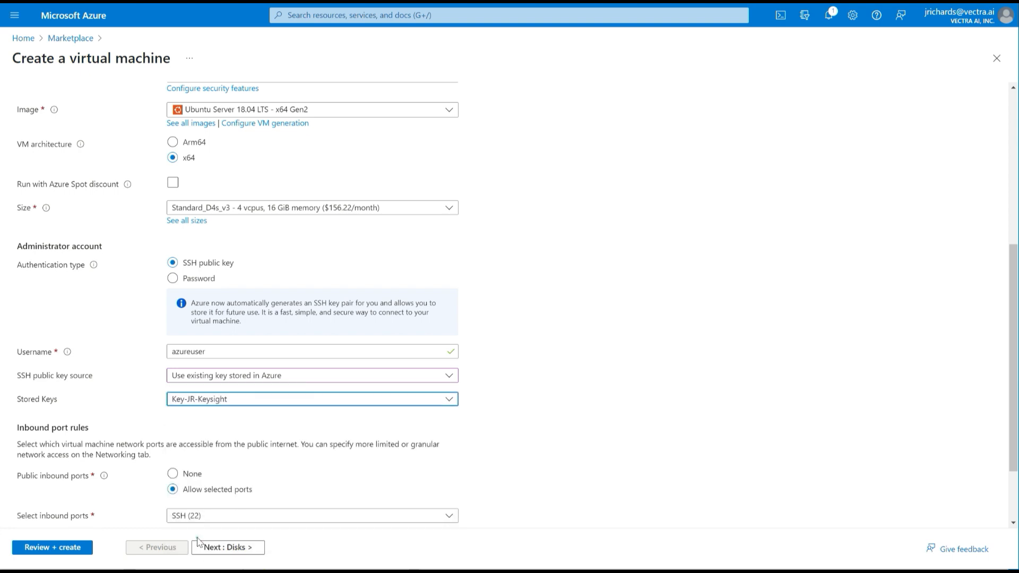
click(626, 418)
click(210, 549)
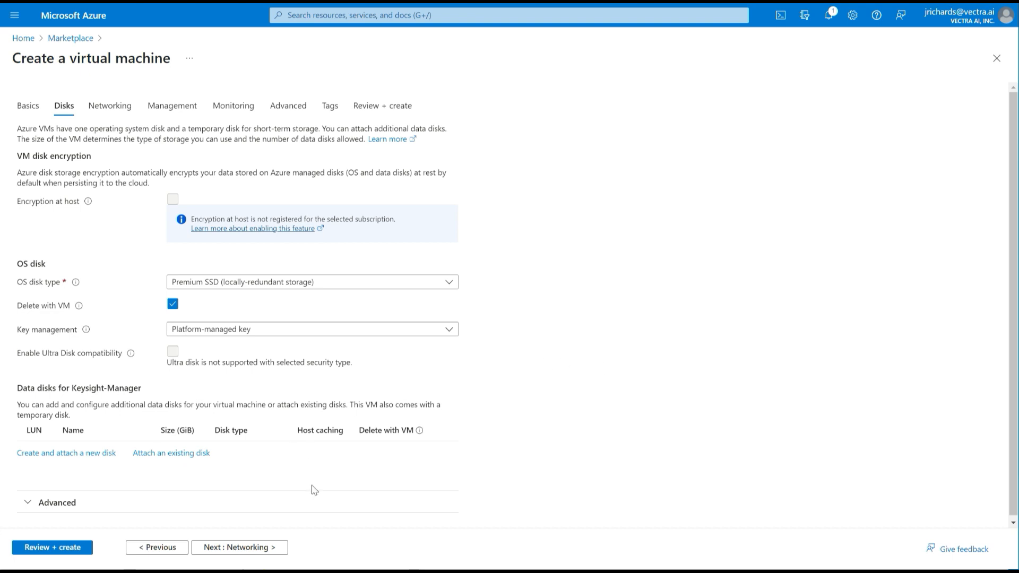
- Put the VM on virtual network vNet-JR-Brokers, subnet Keysight-Mgnt (10.3.2.0/24)
click(231, 547)
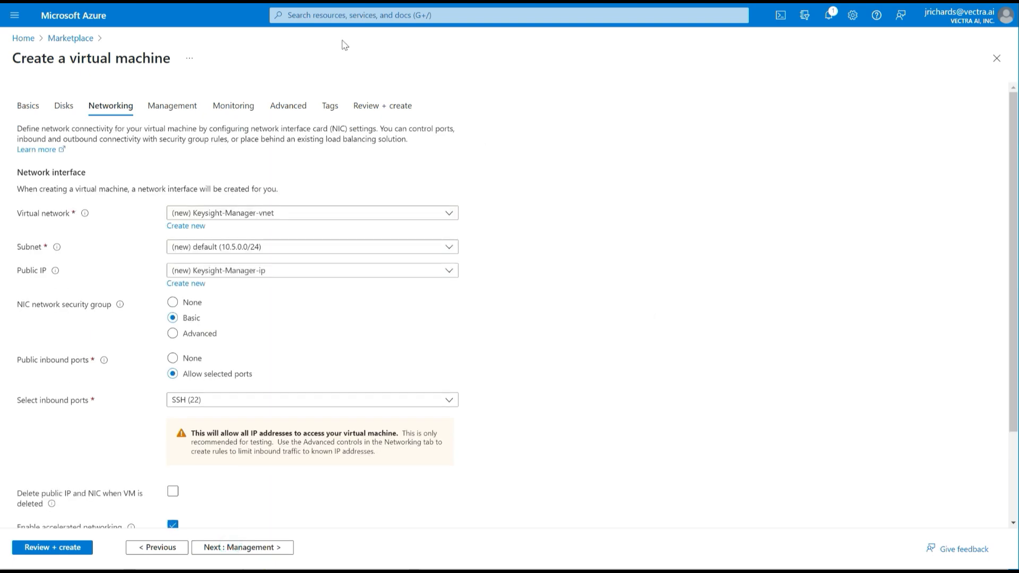
click(448, 213)
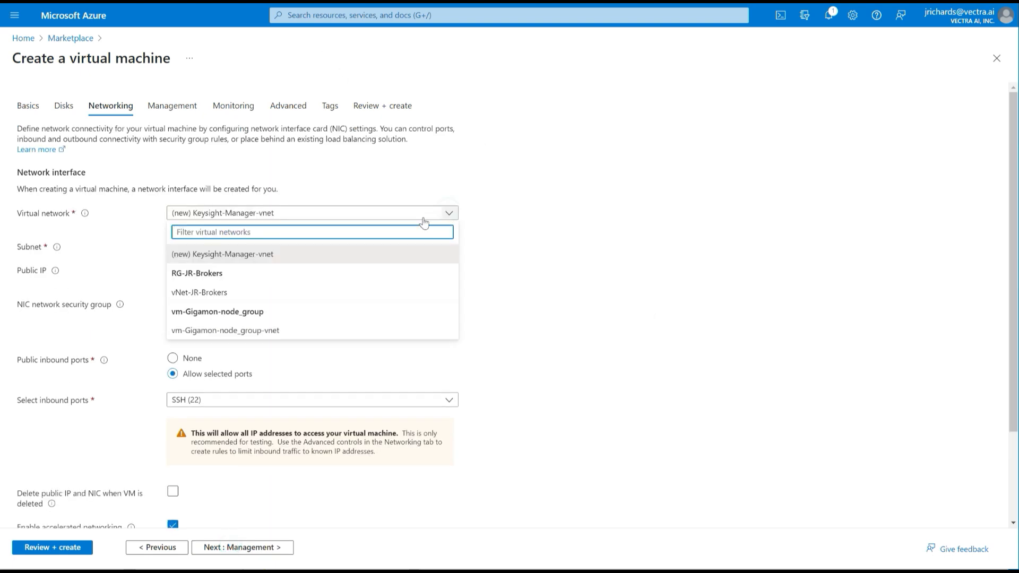
click(285, 293)
click(351, 247)
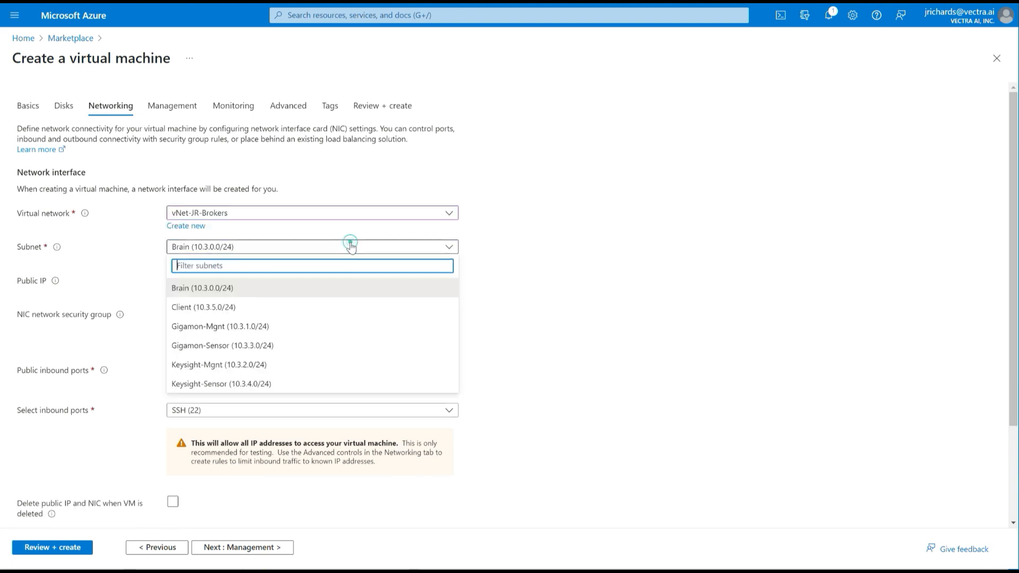
click(296, 365)
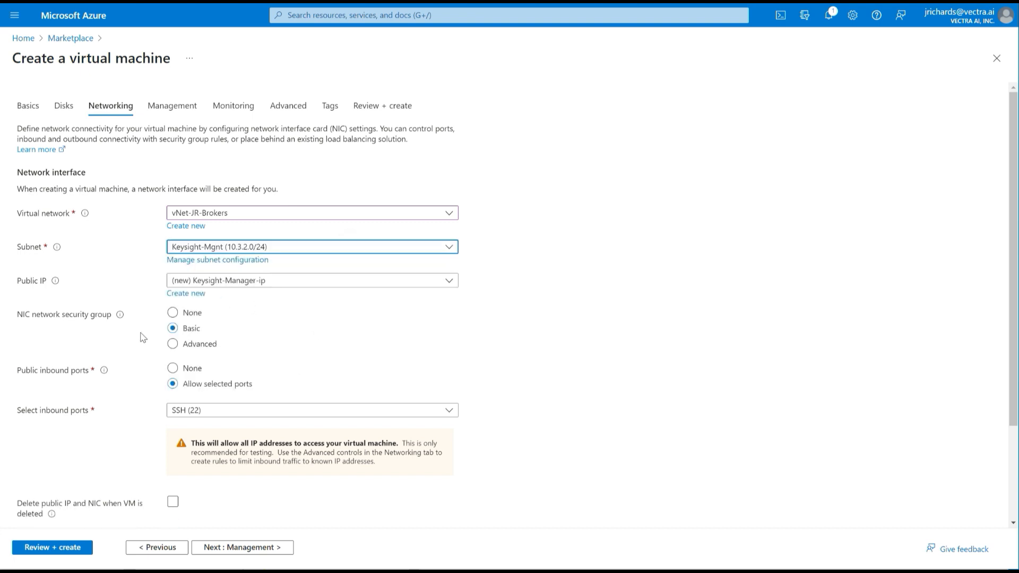
- Enable 'Delete public IP and NIC when VM is deleted'
scroll(517, 353, down, 3)
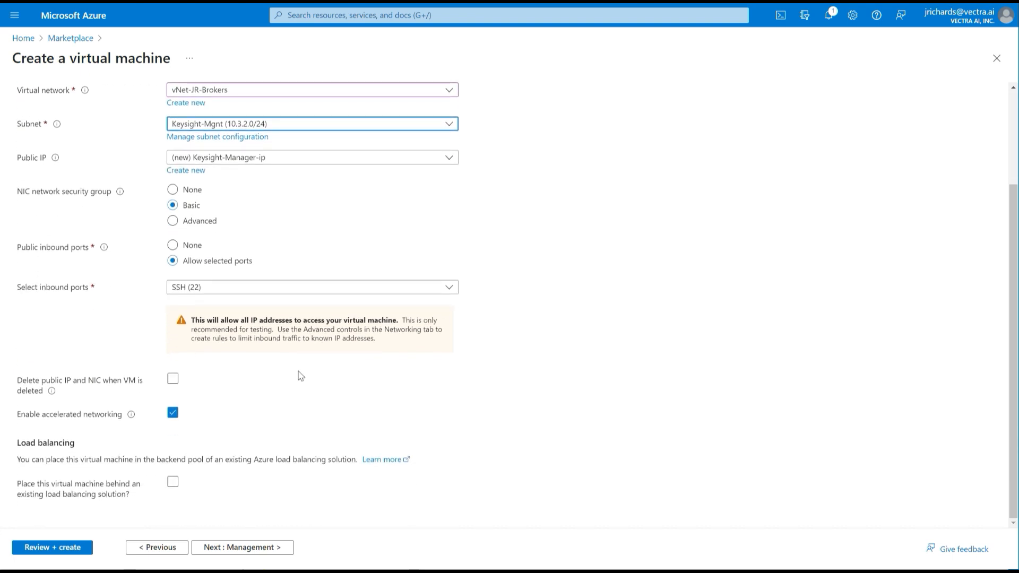
click(173, 380)
click(173, 380)
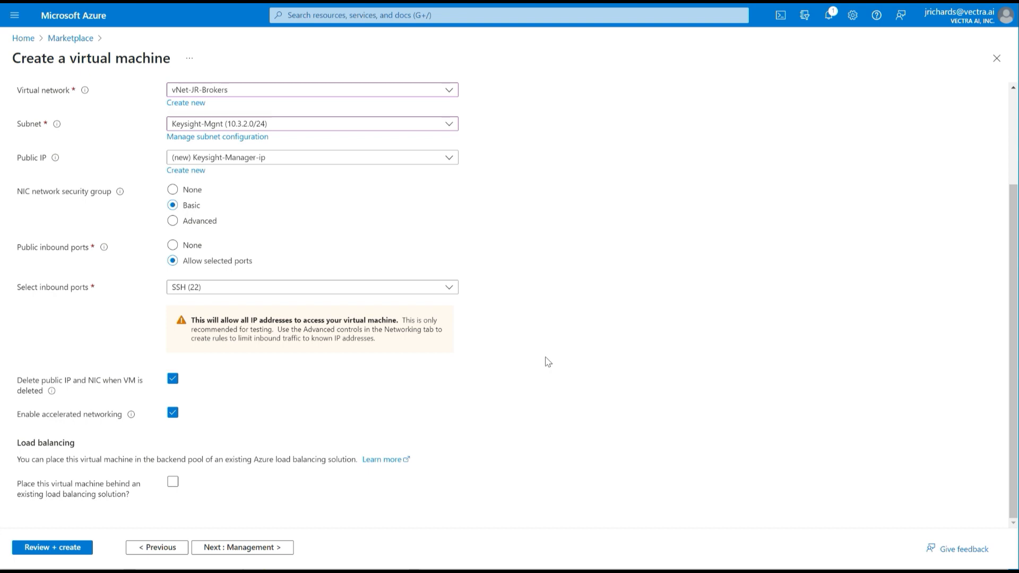
- Pass Management, Monitoring, Advanced and Tags with defaults to reach Review + create
click(249, 552)
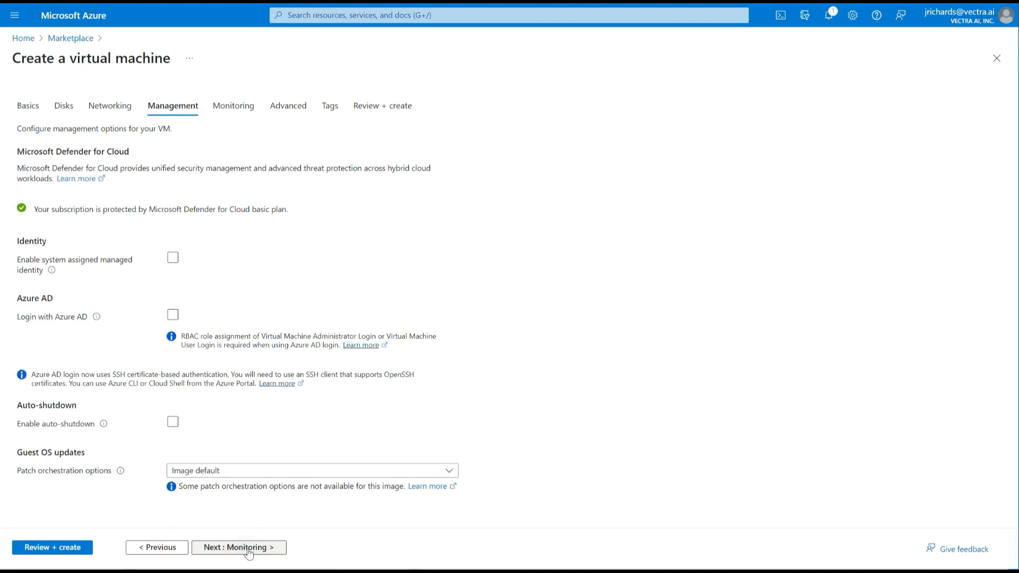
scroll(402, 361, down, 2)
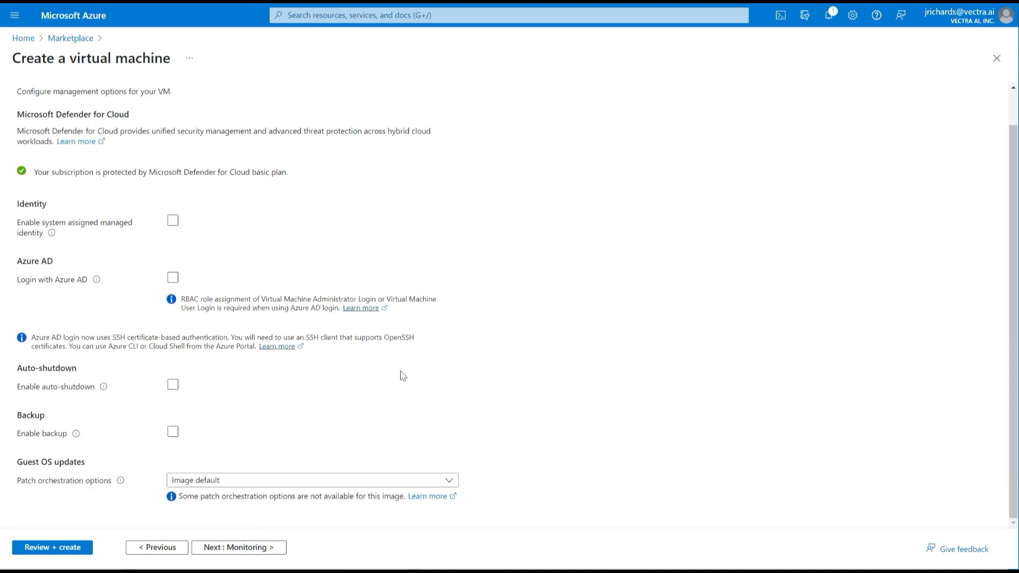
click(238, 550)
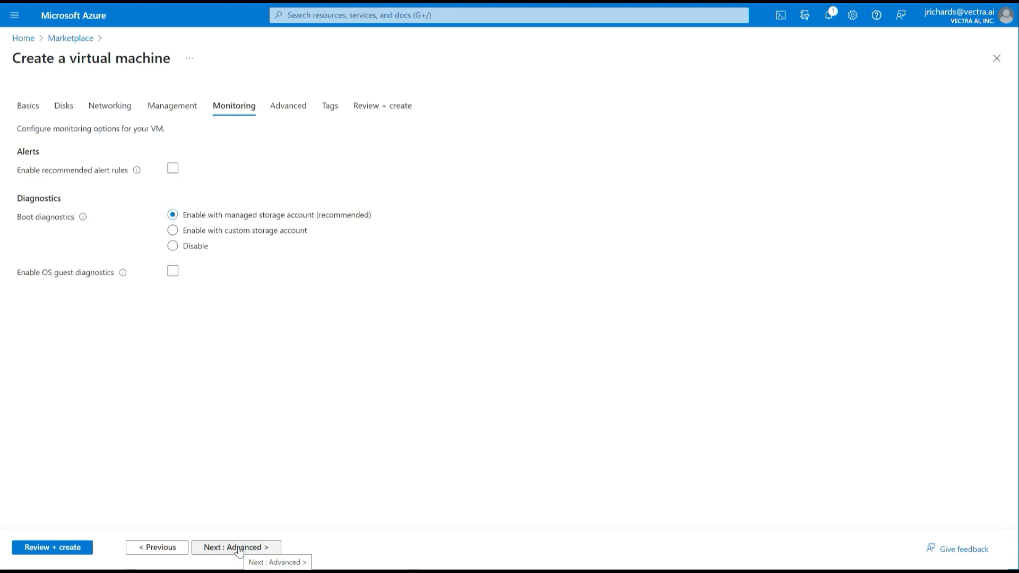
click(238, 550)
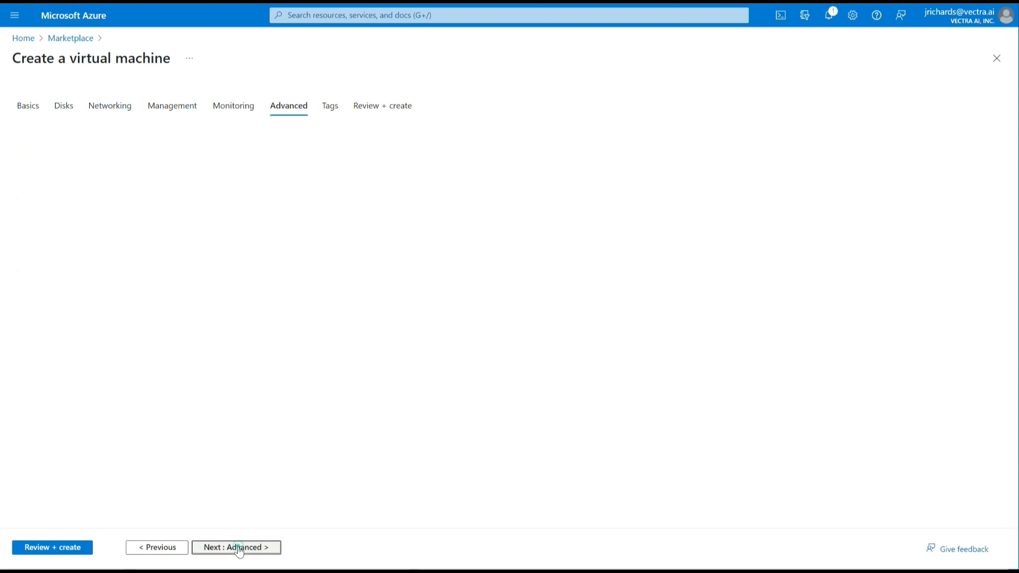
click(238, 550)
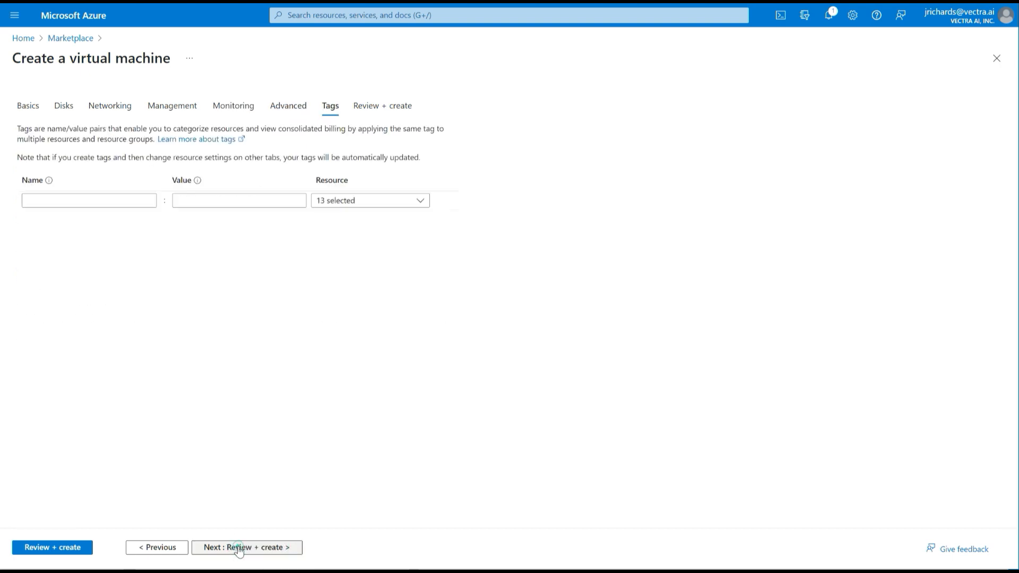
click(238, 550)
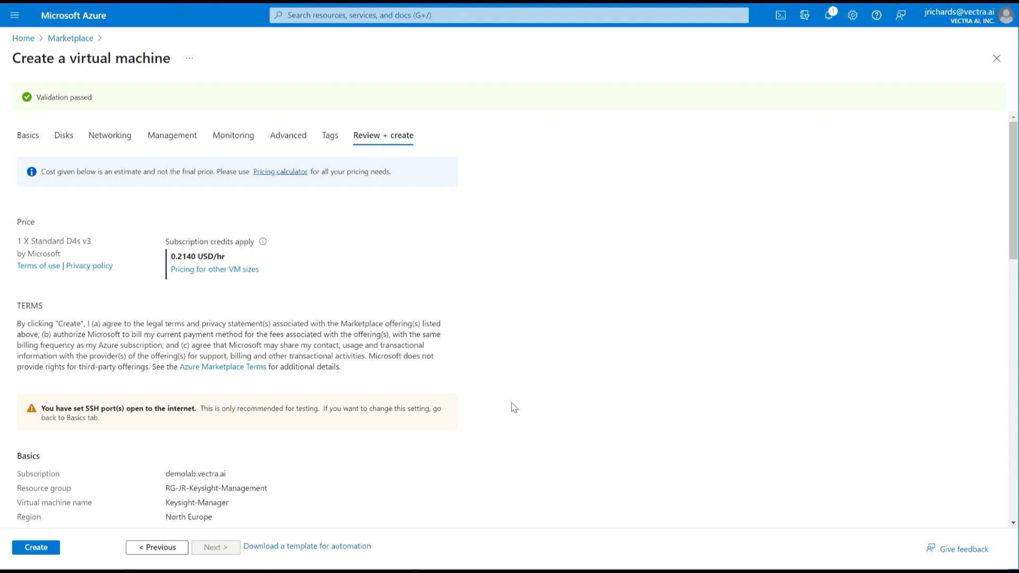
- Check the validated summary and create the Keysight-Manager VM until deployment completes
scroll(514, 408, down, 7)
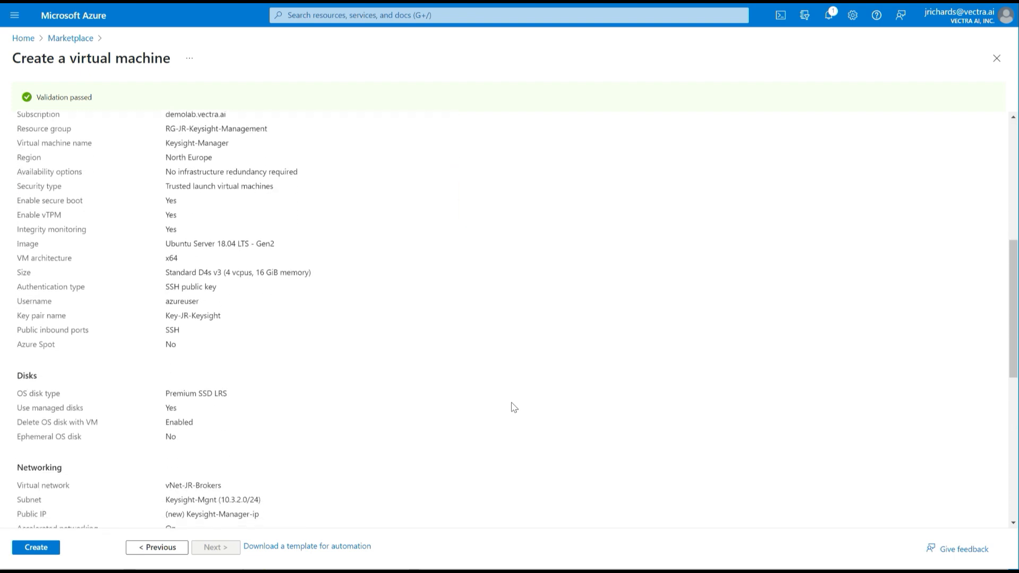
scroll(514, 408, down, 8)
scroll(514, 408, up, 15)
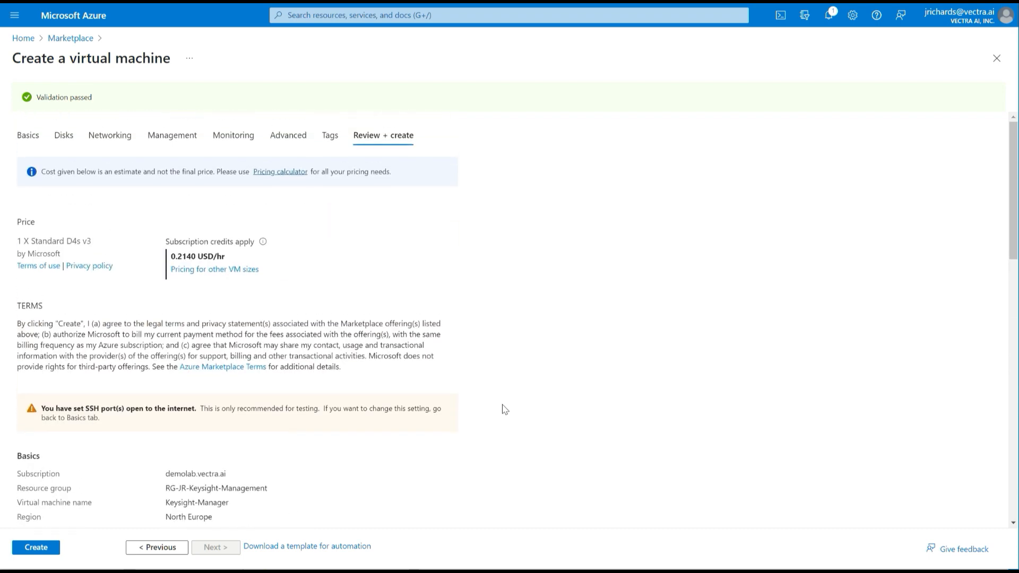
click(37, 547)
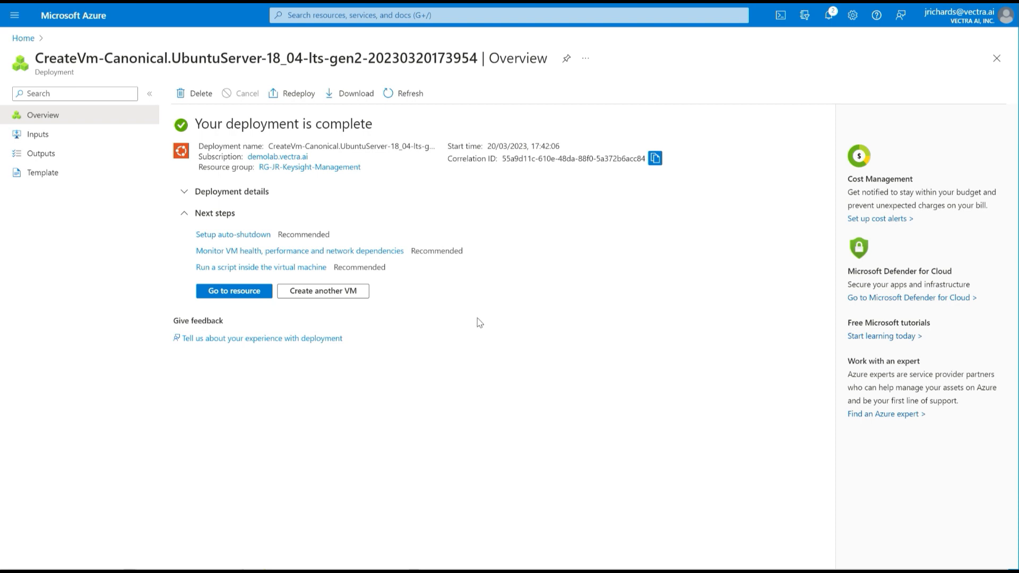
- Open Keysight-Manager and stop it, confirming so it shows Stopped (deallocated)
click(234, 293)
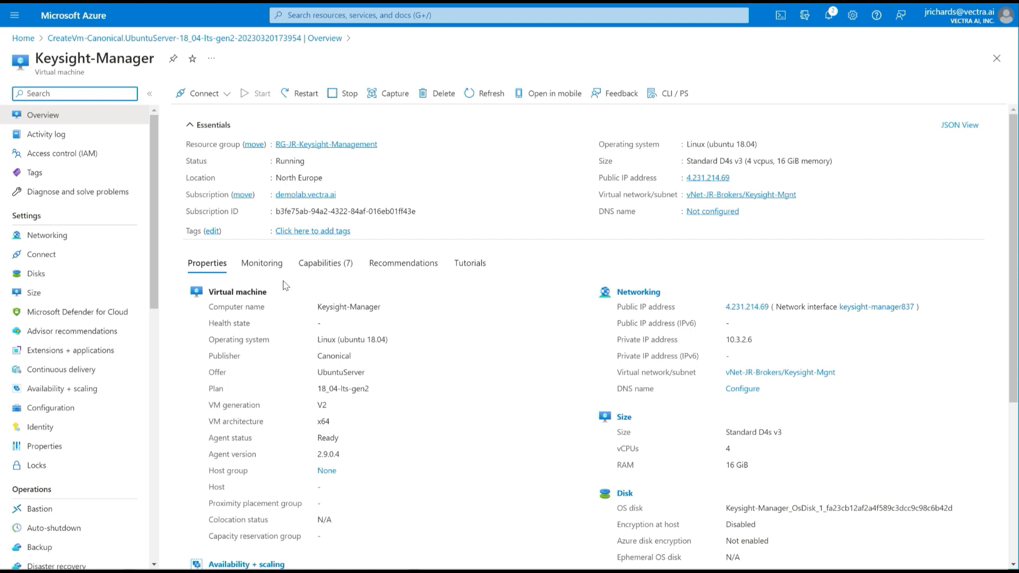
click(333, 94)
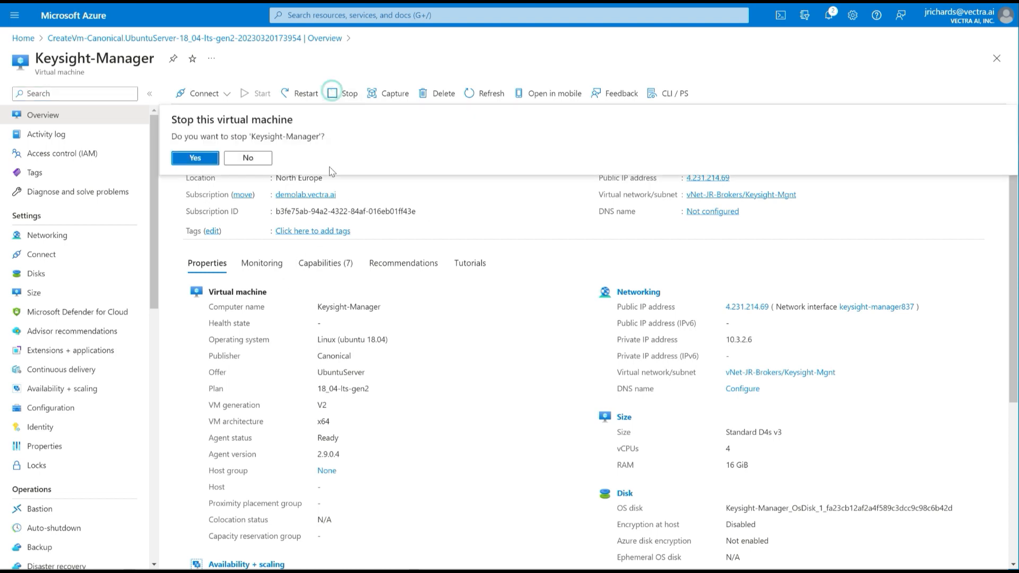
click(199, 158)
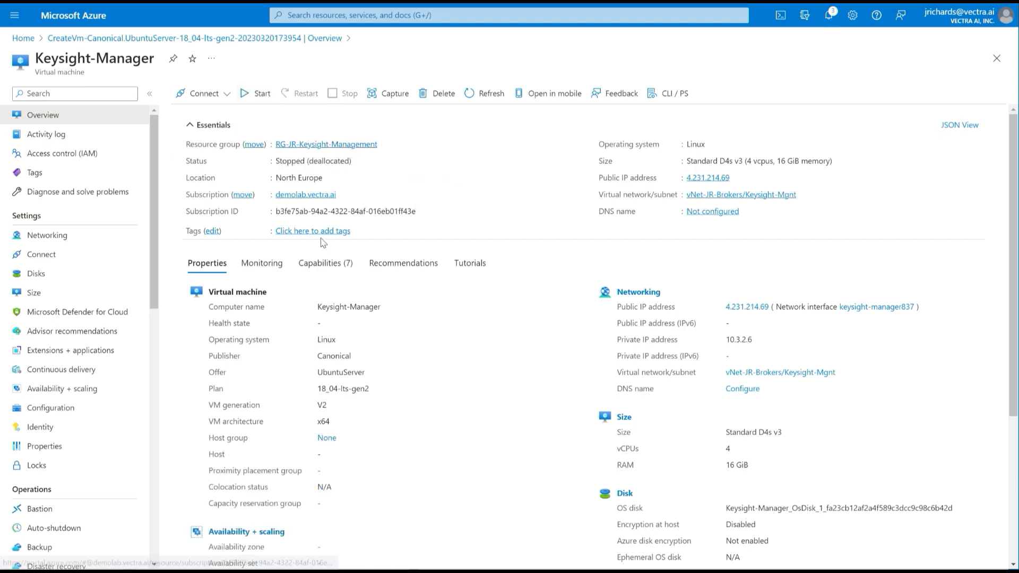
- Go from the VM's Disks list to the OS disk's Size + performance page
click(40, 272)
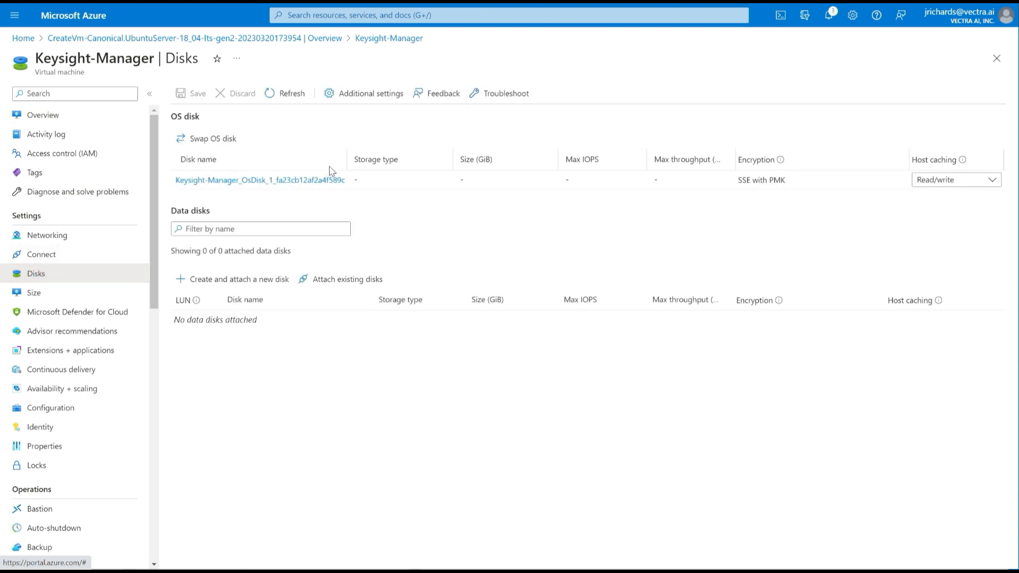
click(232, 181)
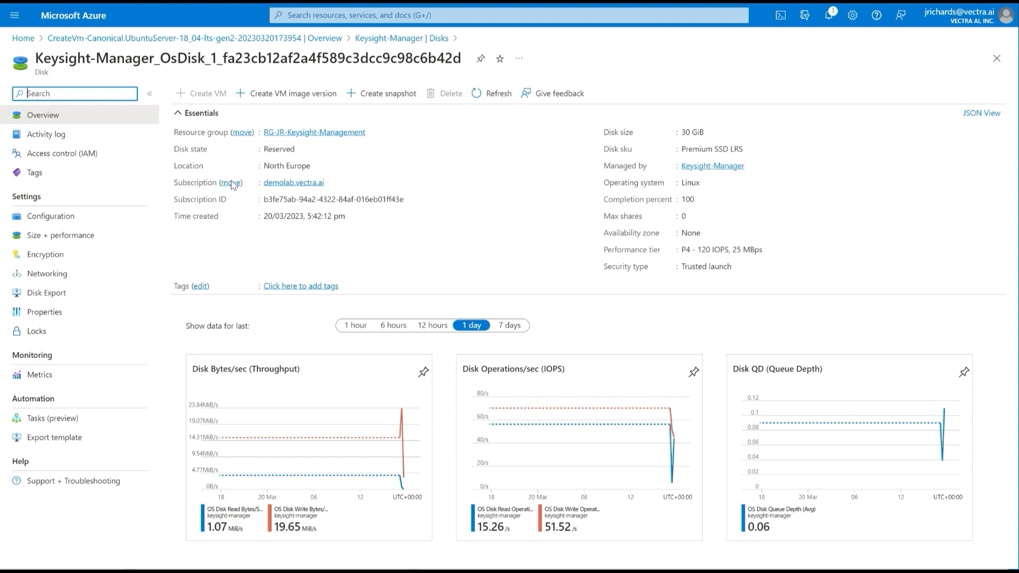
click(58, 235)
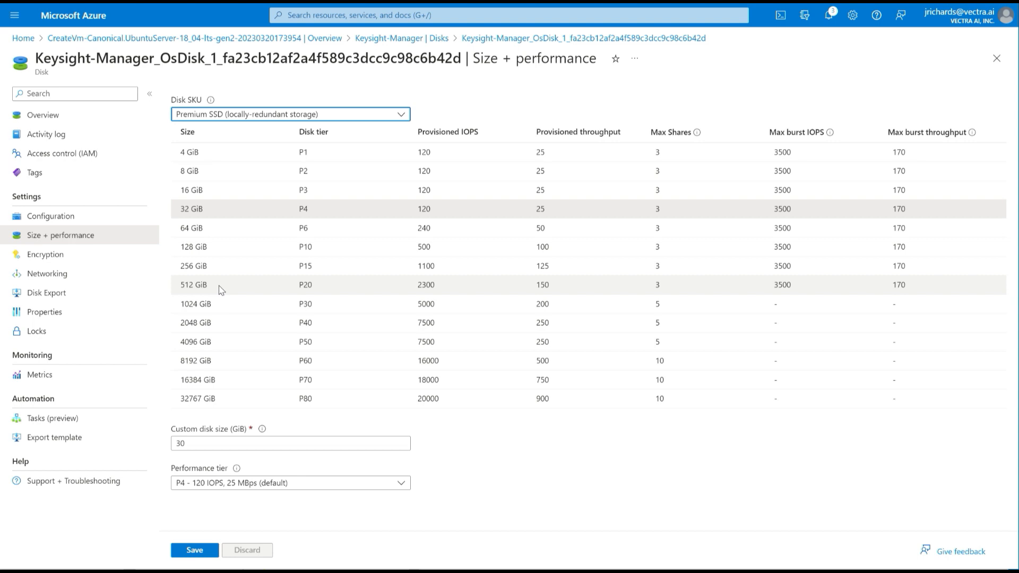
- Resize the OS disk to 256 GiB with P15 tier, save, and verify on its Overview
click(217, 267)
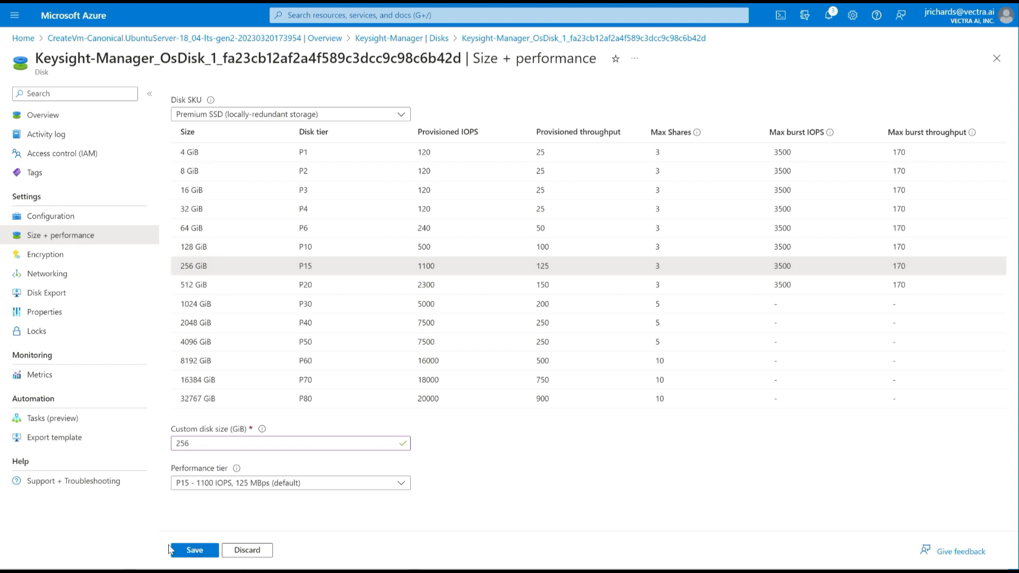
click(382, 485)
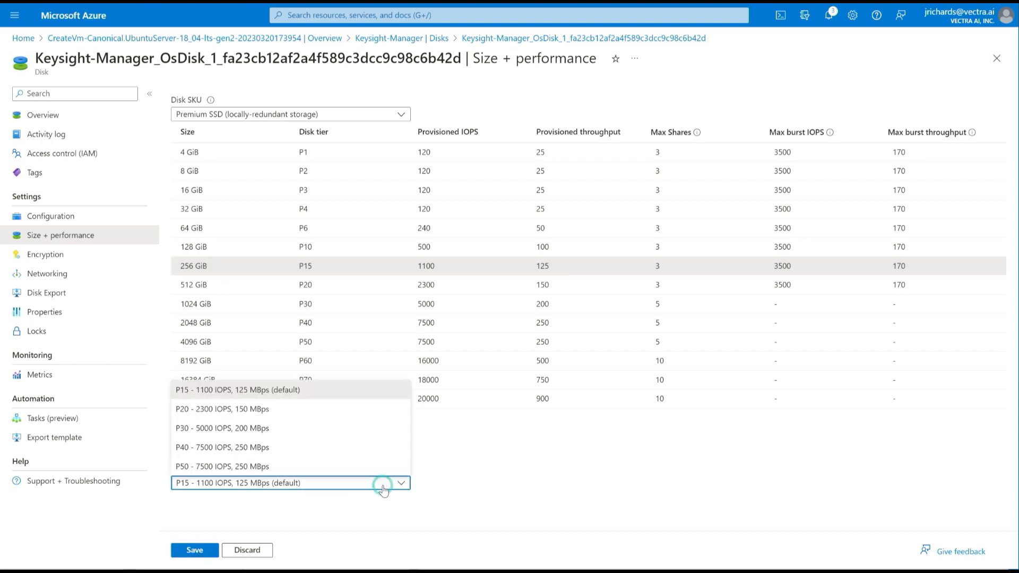
click(478, 481)
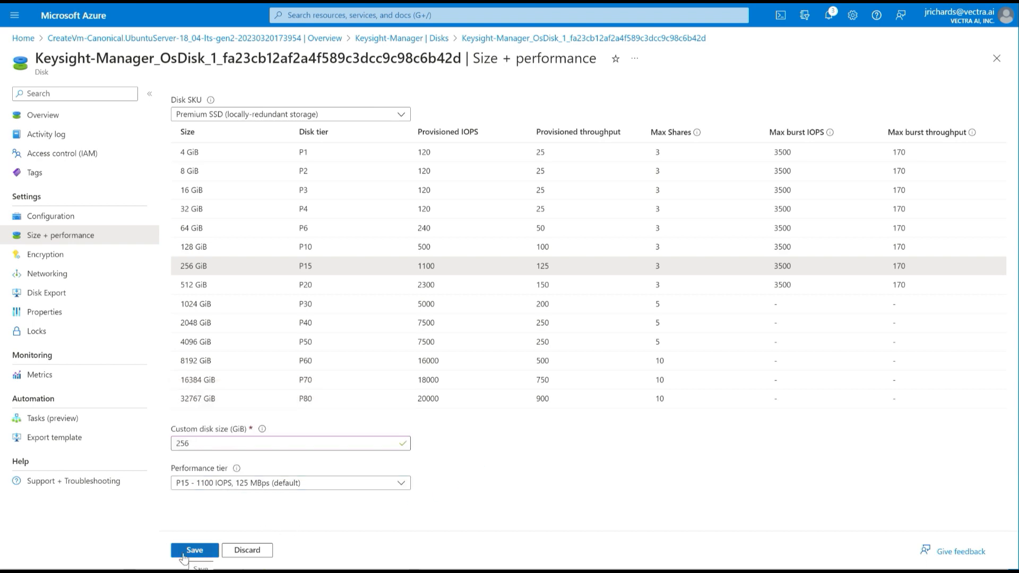
click(194, 551)
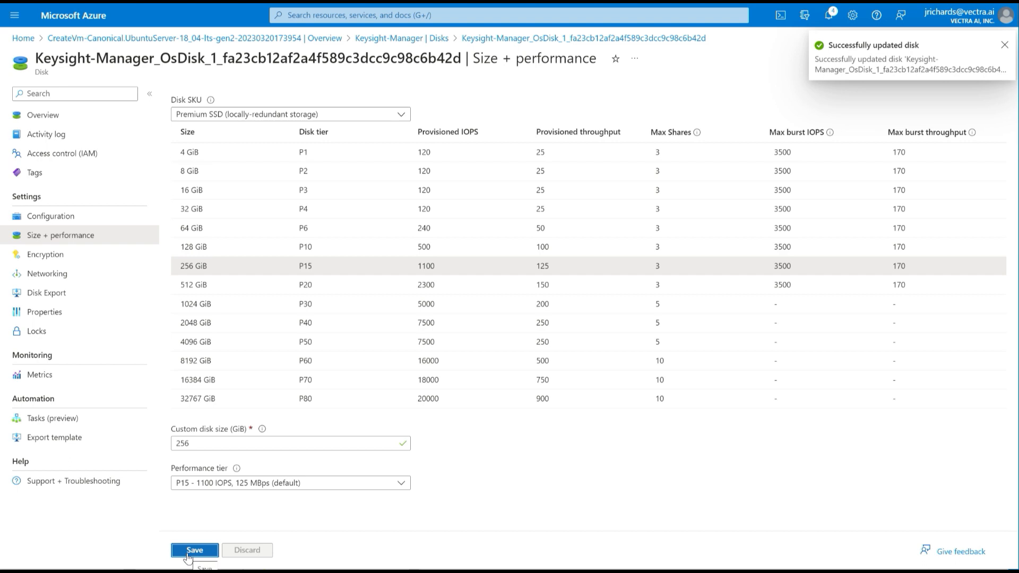
click(55, 116)
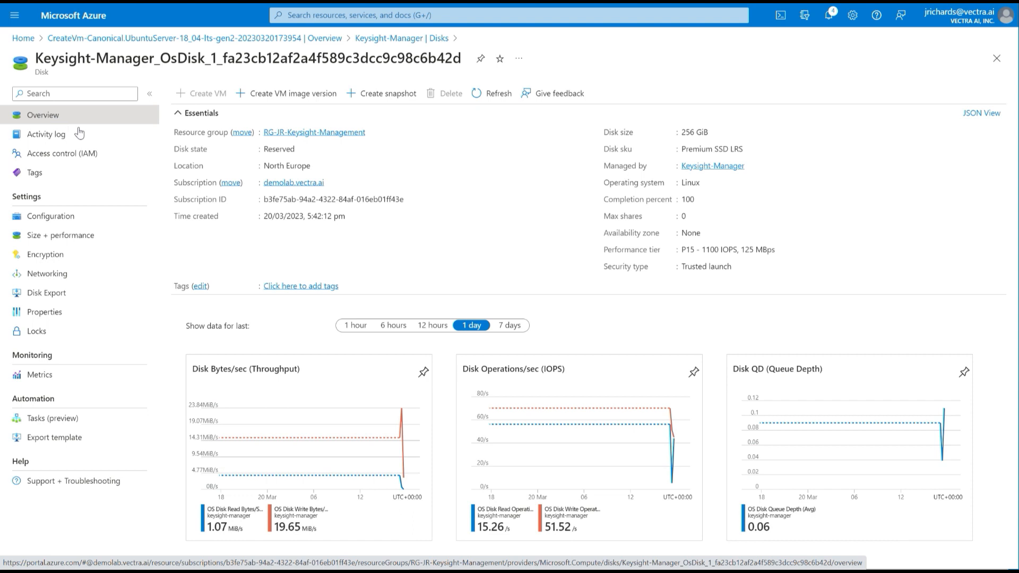
- Return via the CreateVm deployment to Keysight-Manager and start the VM
click(87, 40)
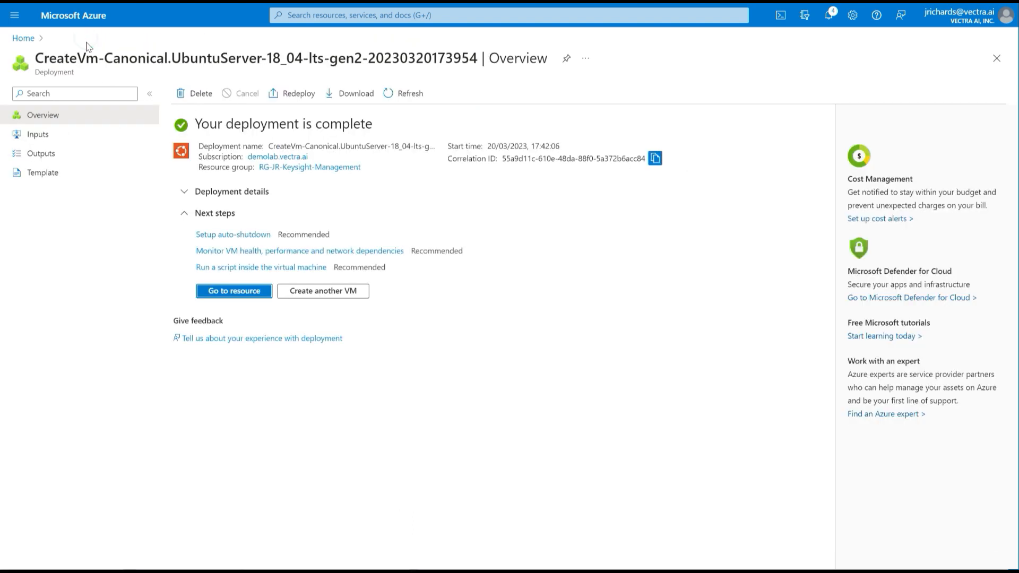
click(225, 292)
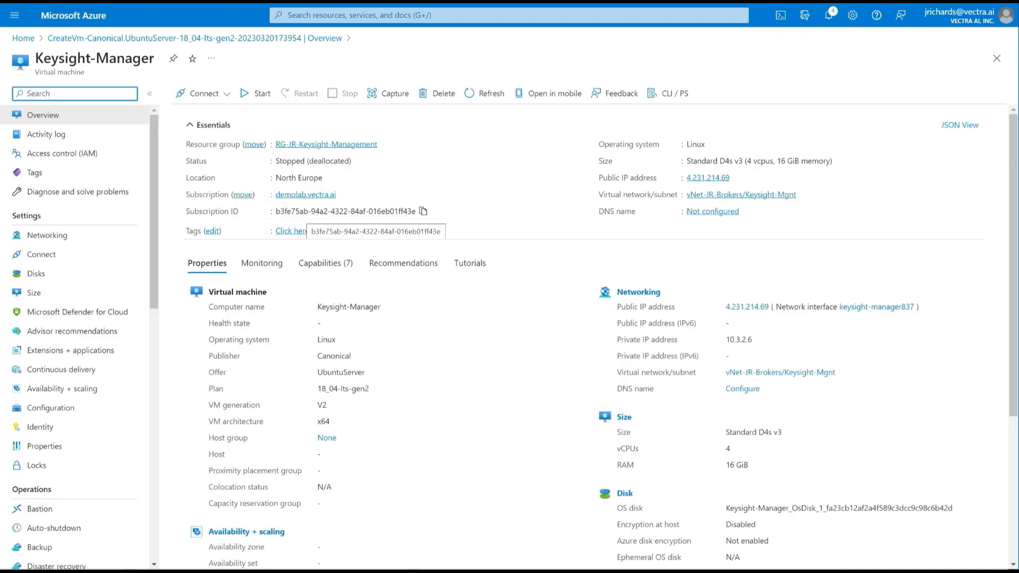
click(255, 94)
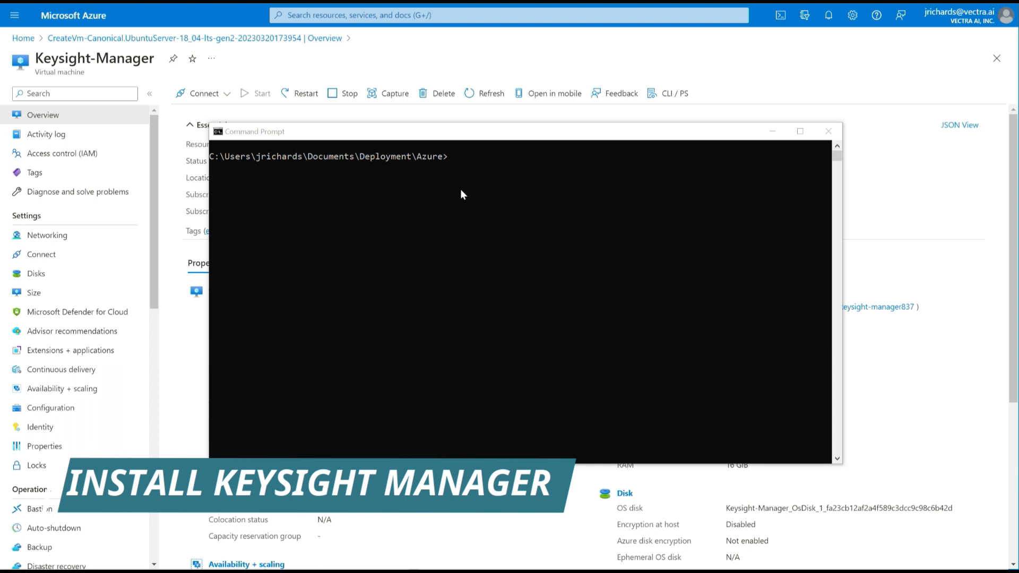
- Rerun the earlier ssh -i command to Keysight-Manager and accept the host key to reach its Ubuntu shell
click(465, 137)
scroll(472, 223, up, 2)
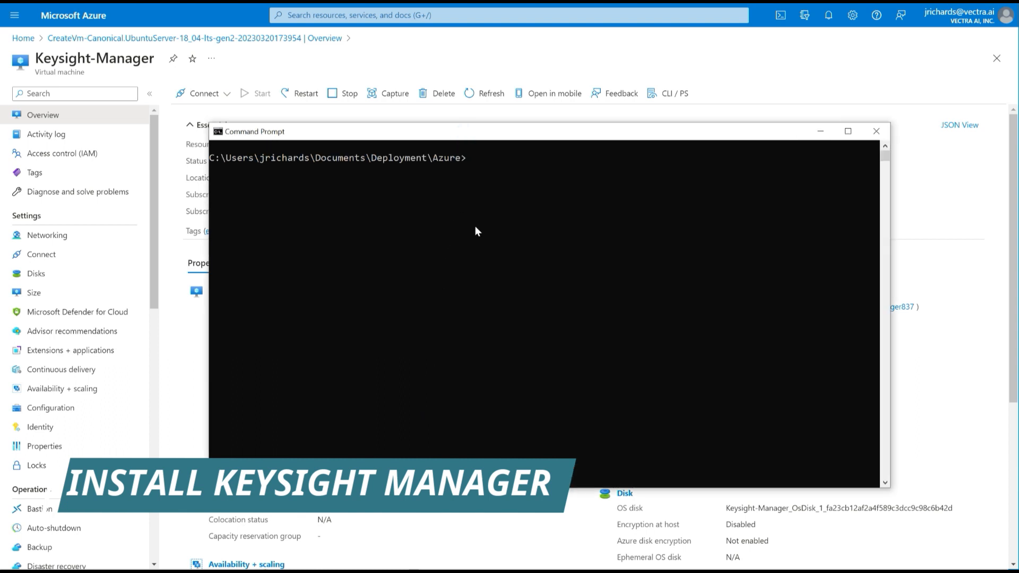
scroll(479, 235, up, 1)
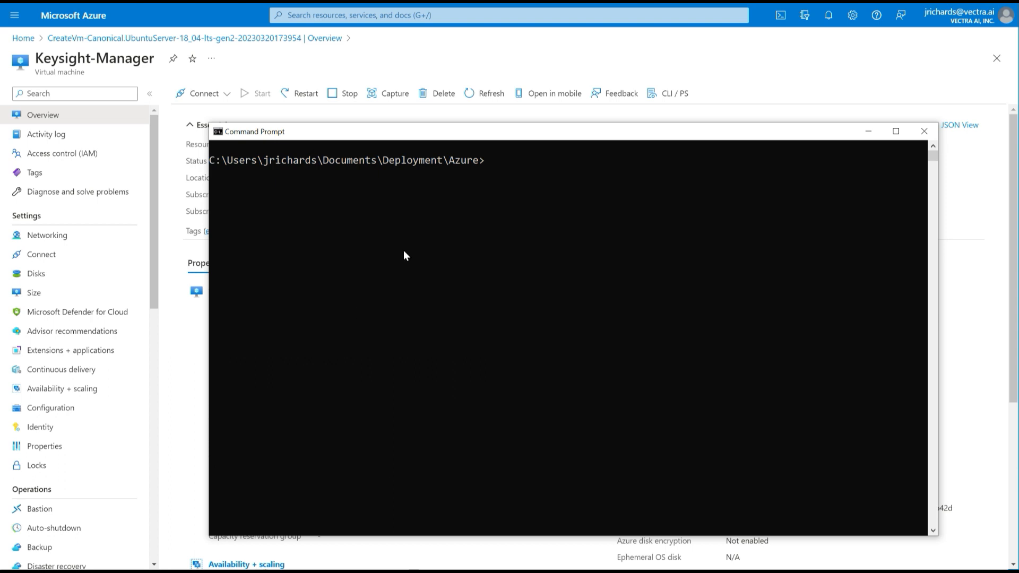
text(cls)
key(Up)
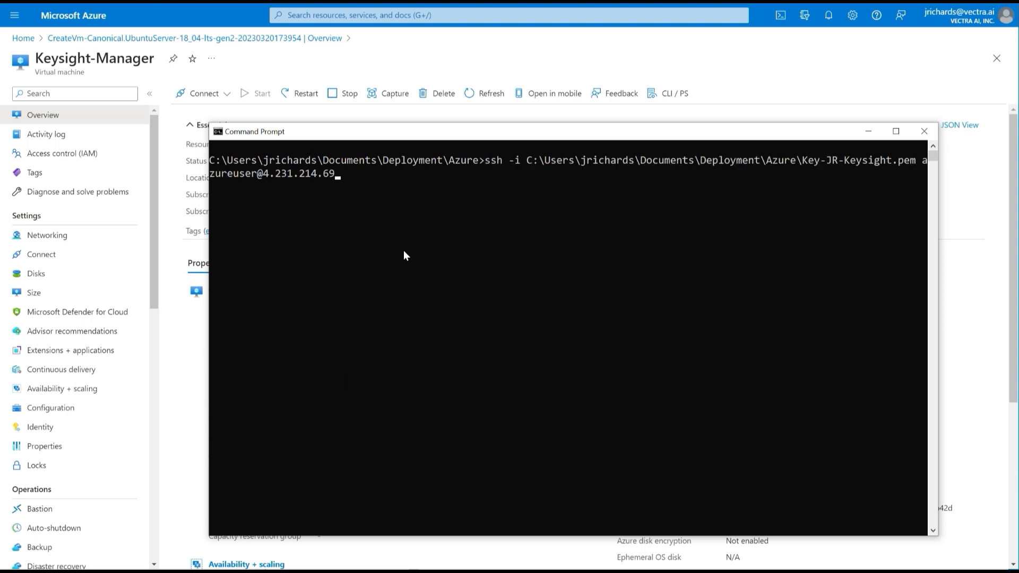
key(Return)
text(yes)
key(Return)
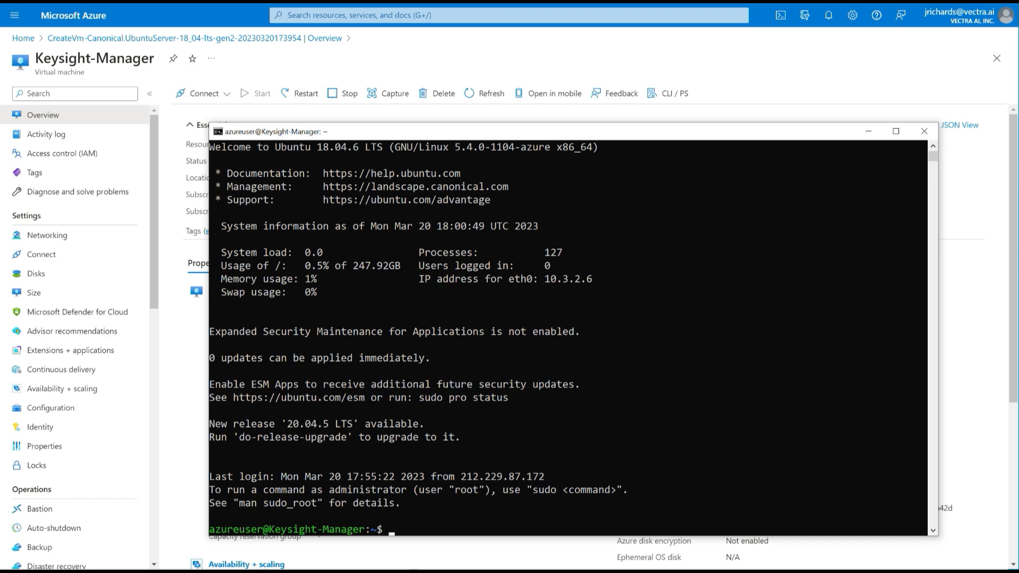
- List the VM's home folder to confirm CloudLens-Installer.sh is there
scroll(568, 338, down, 1)
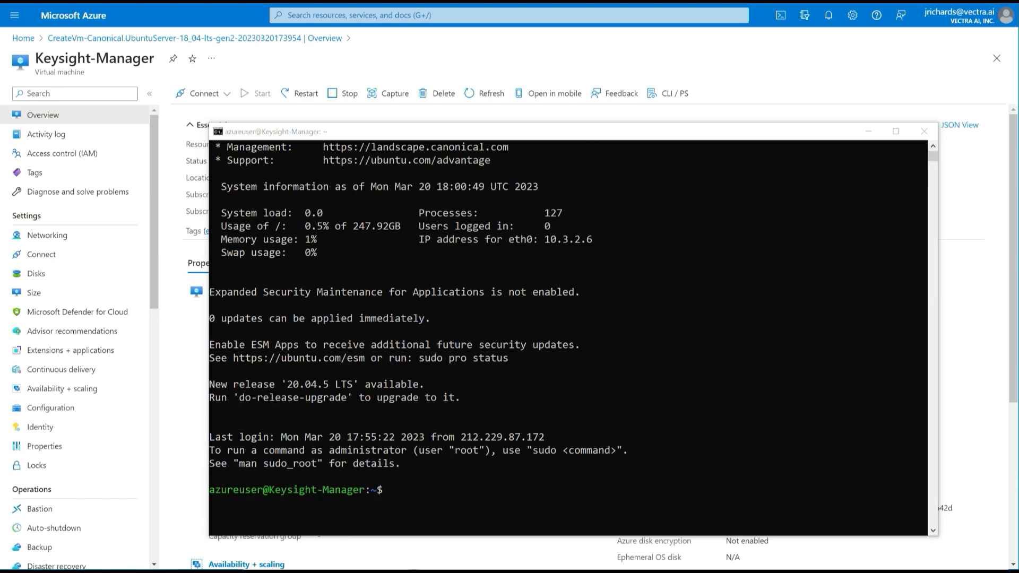
click(660, 377)
text(ls)
key(Return)
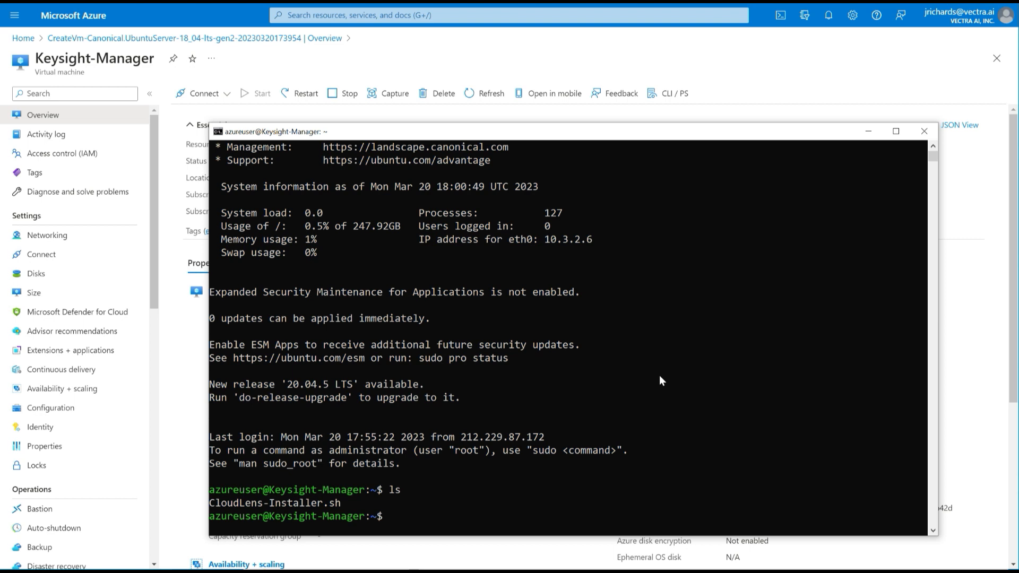
- Run chmod +x on CloudLens-Installer.sh, trimming the version placeholder from the pasted command
right_click(392, 516)
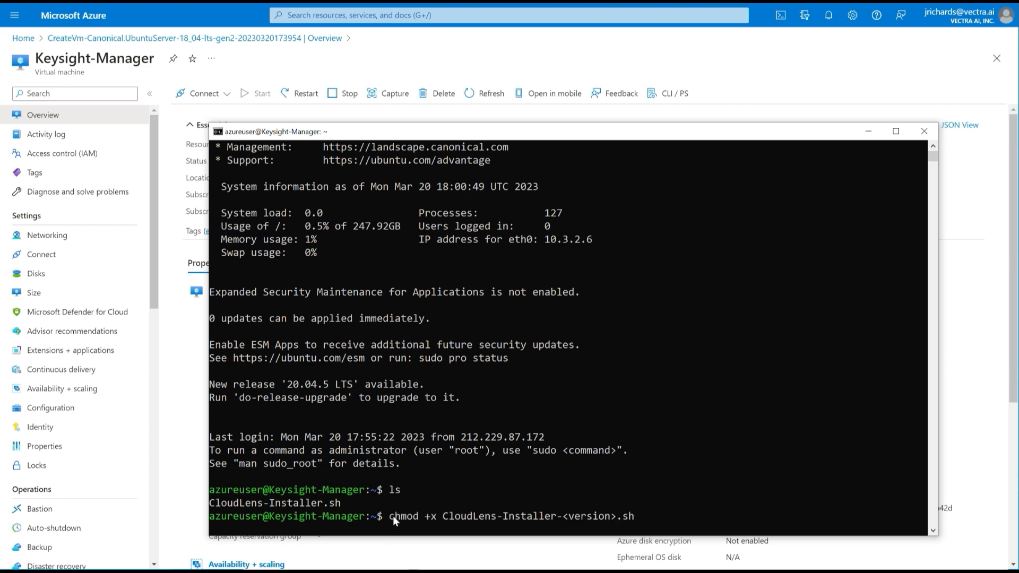
key(Left)
key(Left)
key(Left)
key(Left)
key(BackSpace)
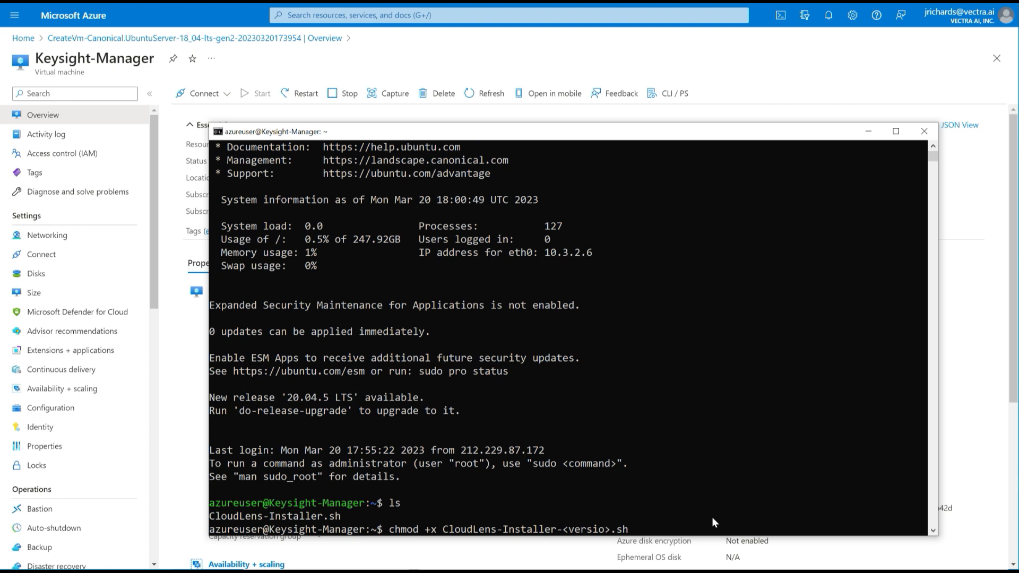
key(BackSpace)
key(BackSpace)
key(BackSpace)
key(BackSpace)
key(Delete)
key(BackSpace)
key(BackSpace)
key(BackSpace)
key(BackSpace)
key(Right)
key(Right)
key(Right)
key(Return)
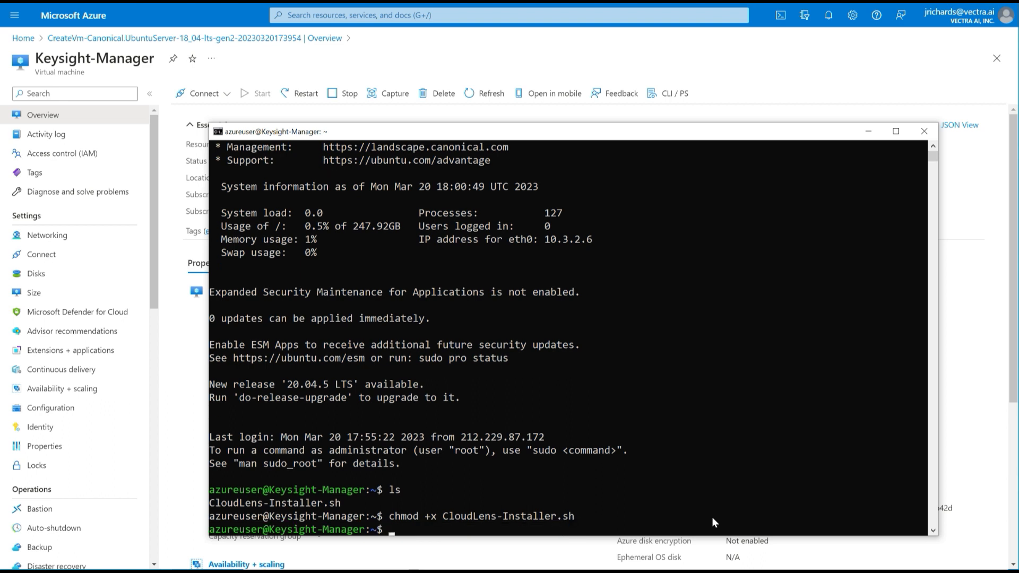
- Run ./CloudLens-Installer.sh on the VM, then check the VM's networking settings in Azure
text(./CloudLens-Installer.sh)
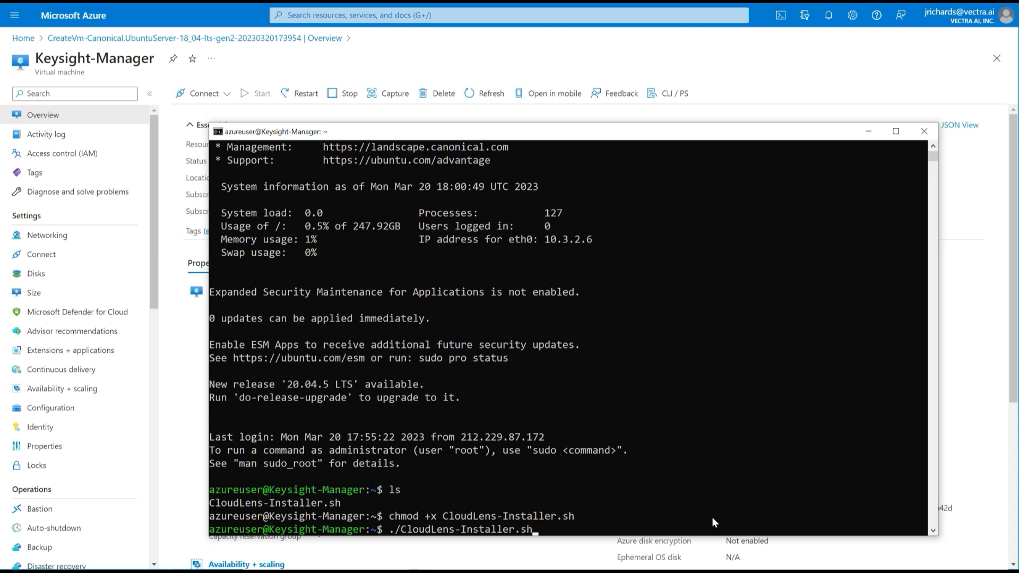
key(Return)
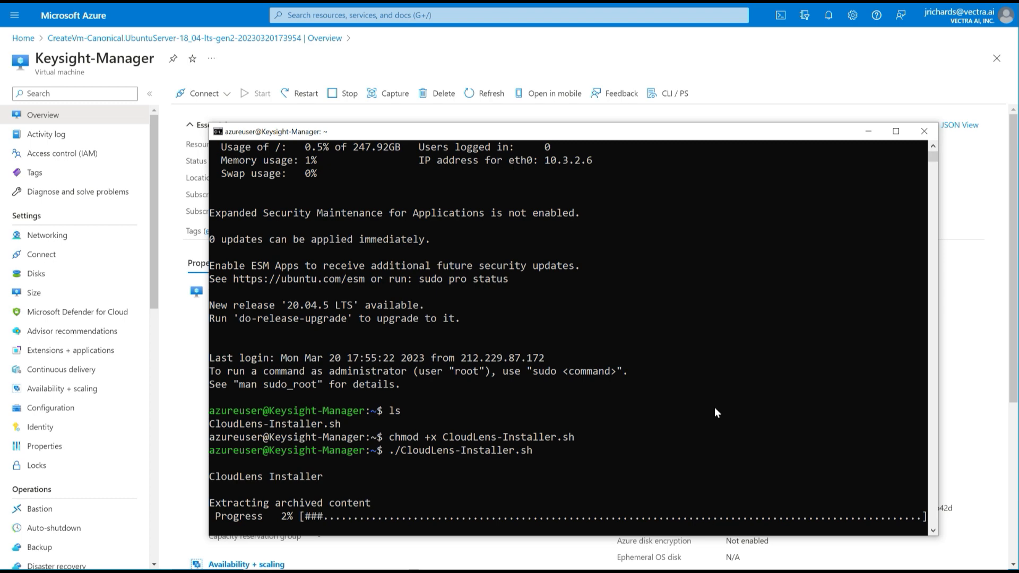
click(871, 63)
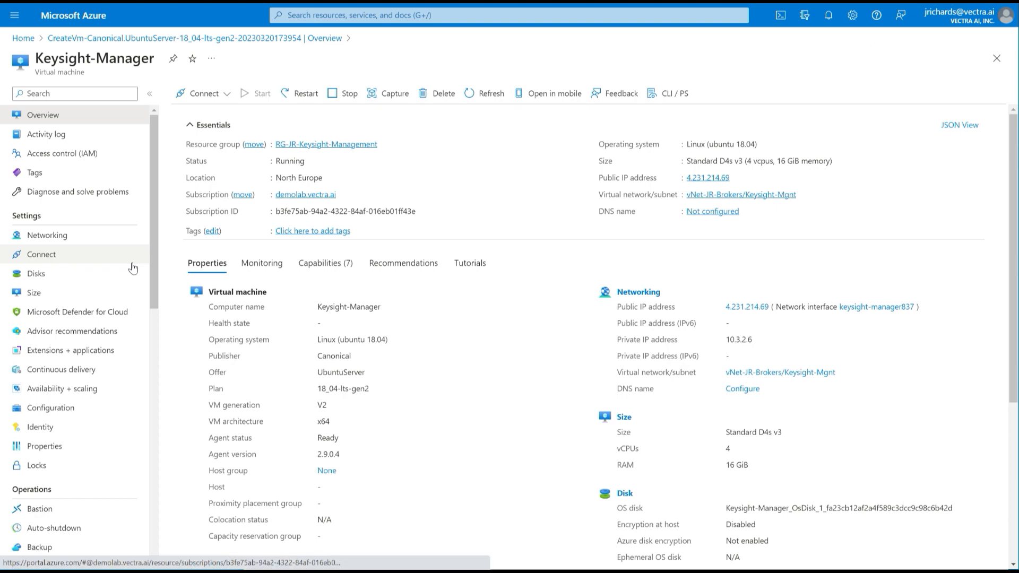
click(54, 241)
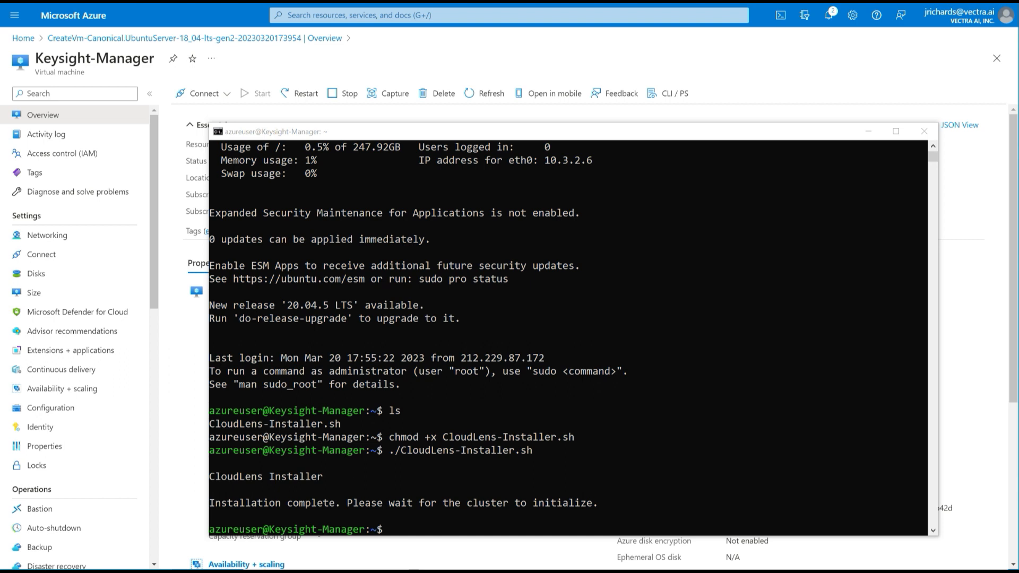
key(alt+Tab)
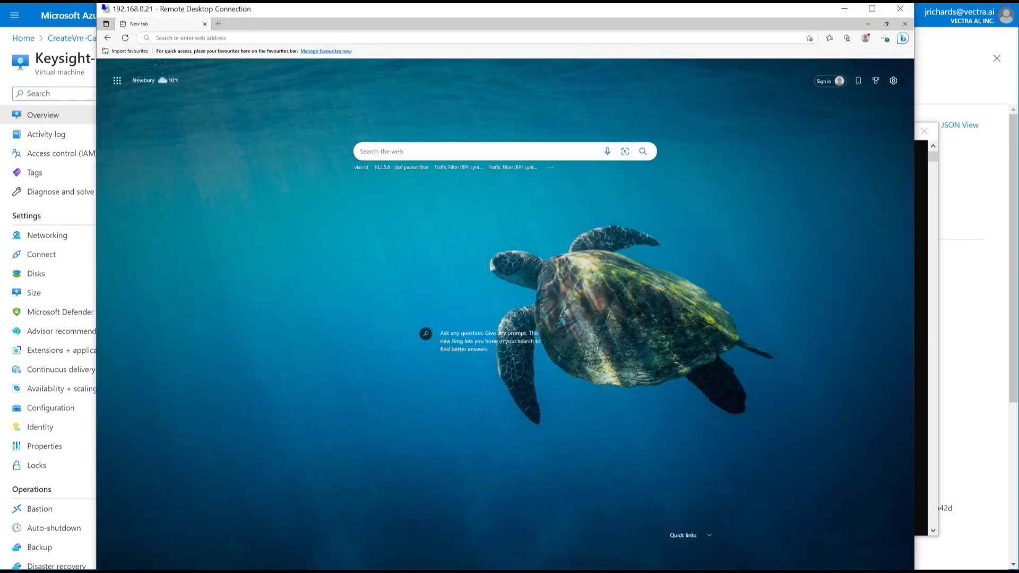
click(476, 38)
right_click(477, 38)
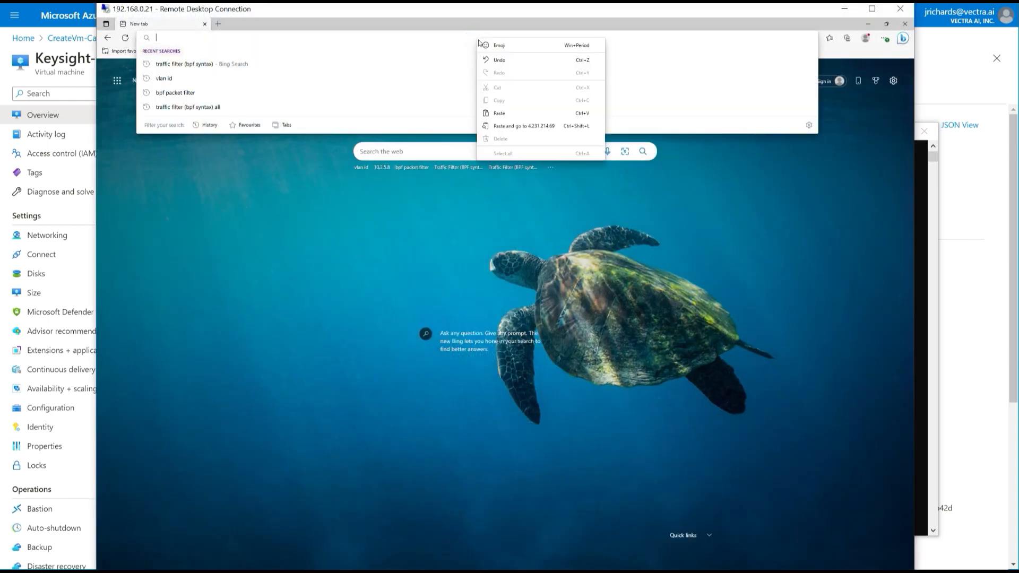
click(509, 127)
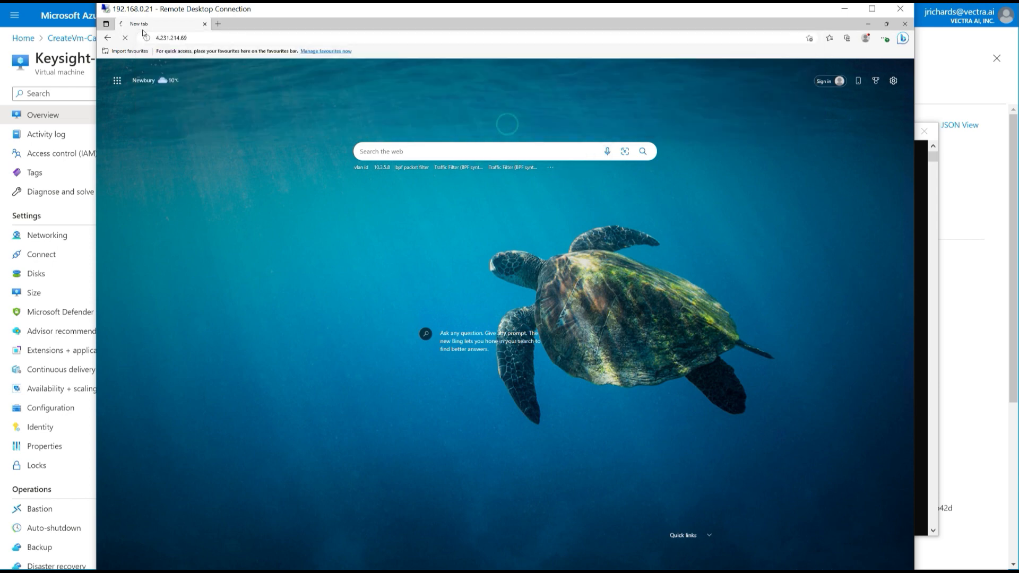
click(157, 37)
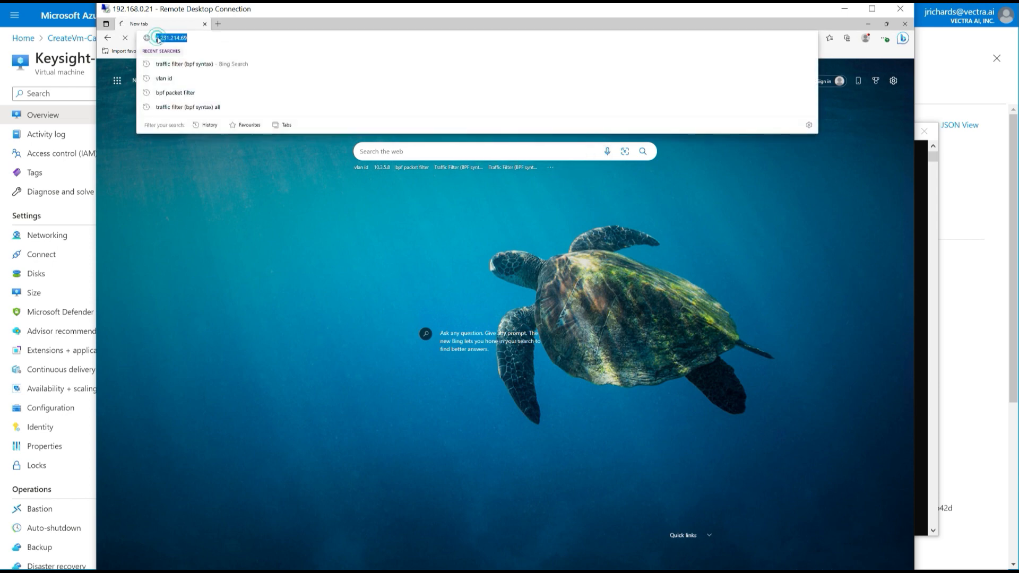
click(155, 37)
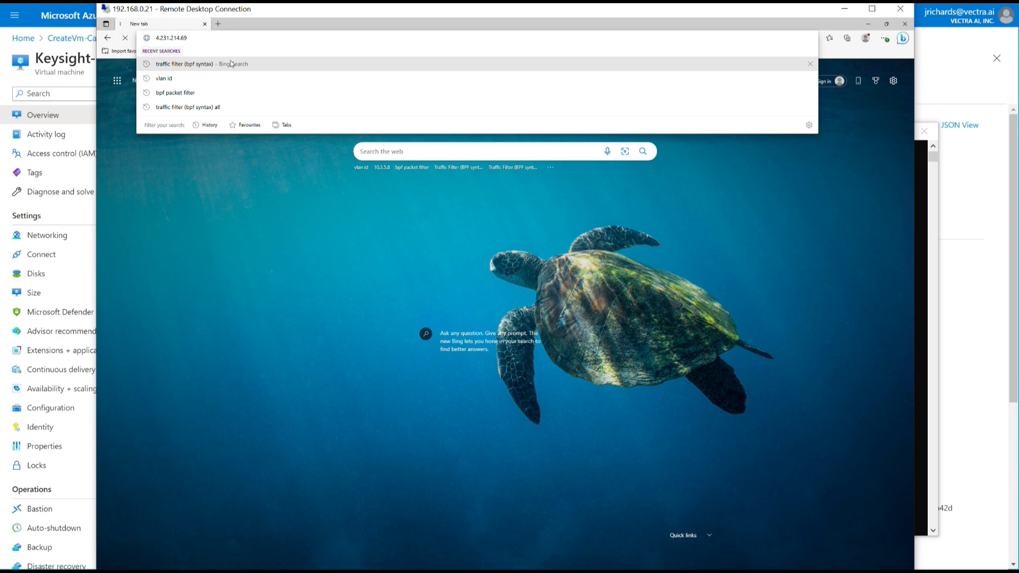
text(https)
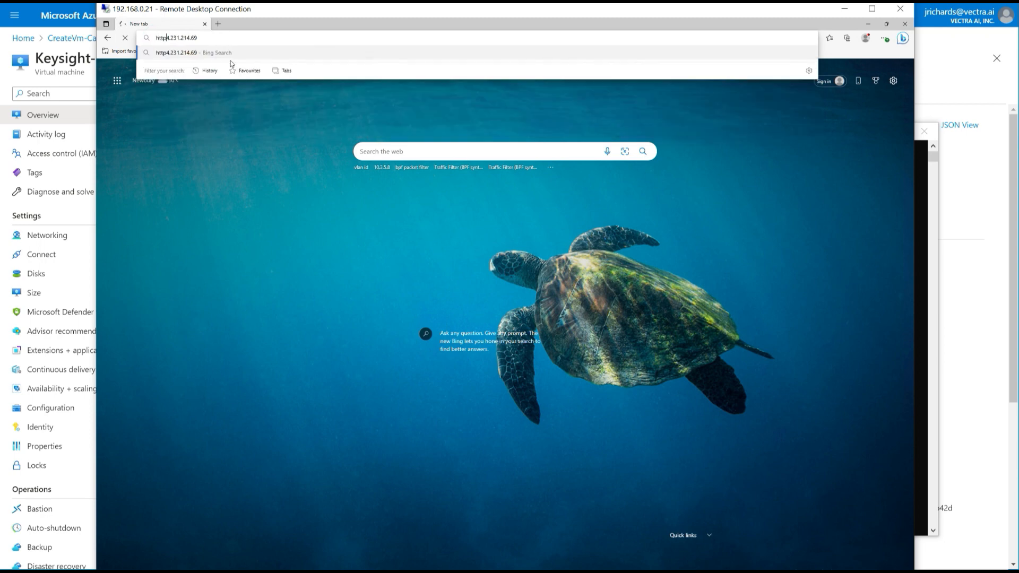
text(://)
key(Return)
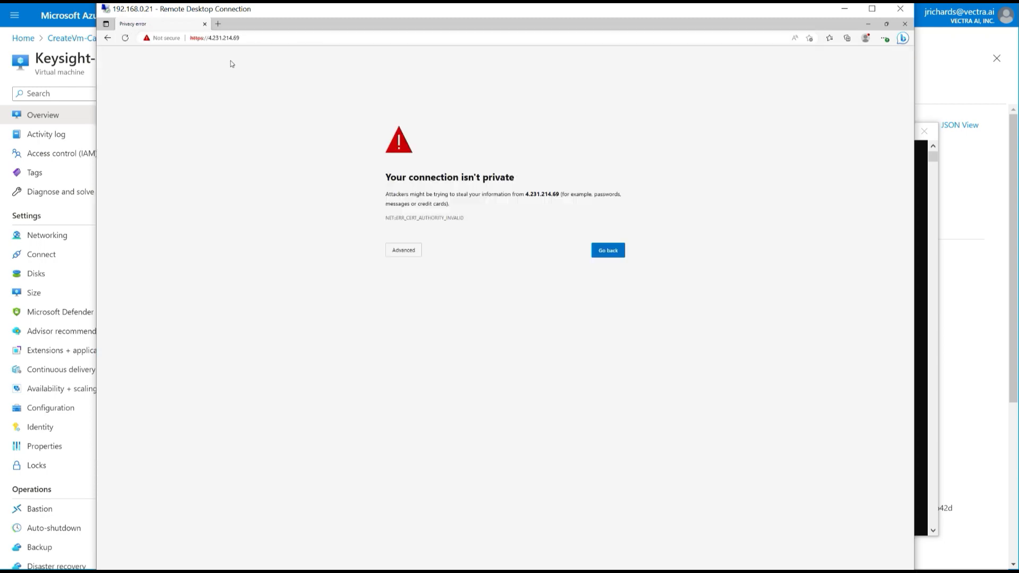
- Proceed past the certificate warning and log in to CloudLens as admin
click(407, 253)
click(413, 313)
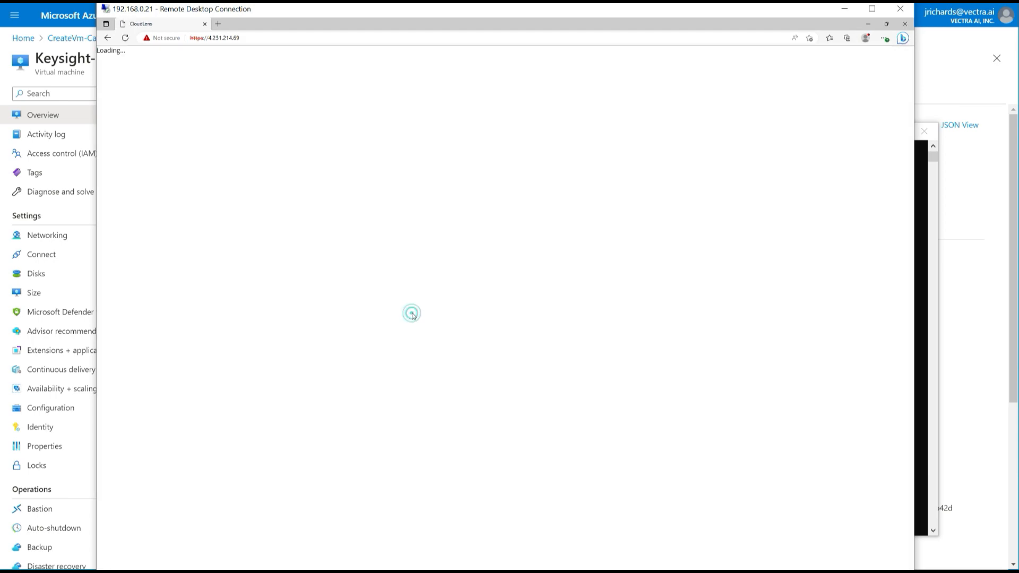
click(371, 237)
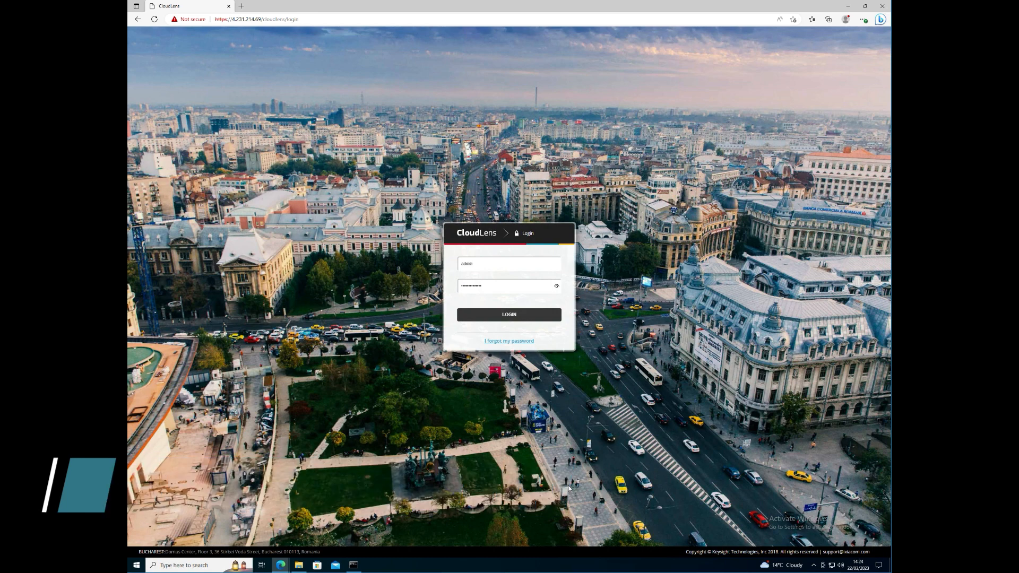
click(550, 316)
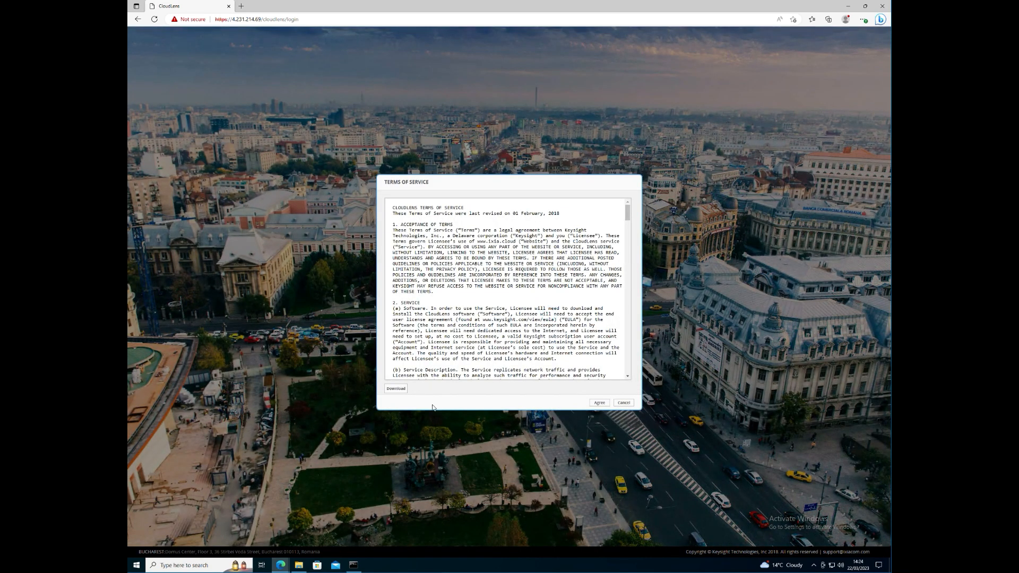
- Accept the terms of service and change the admin password
click(600, 404)
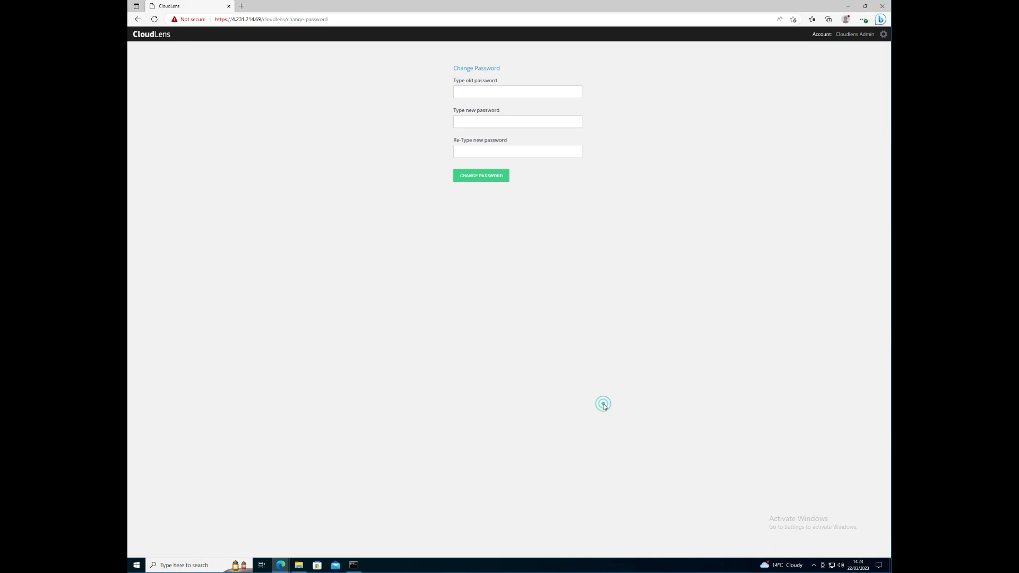
right_click(486, 96)
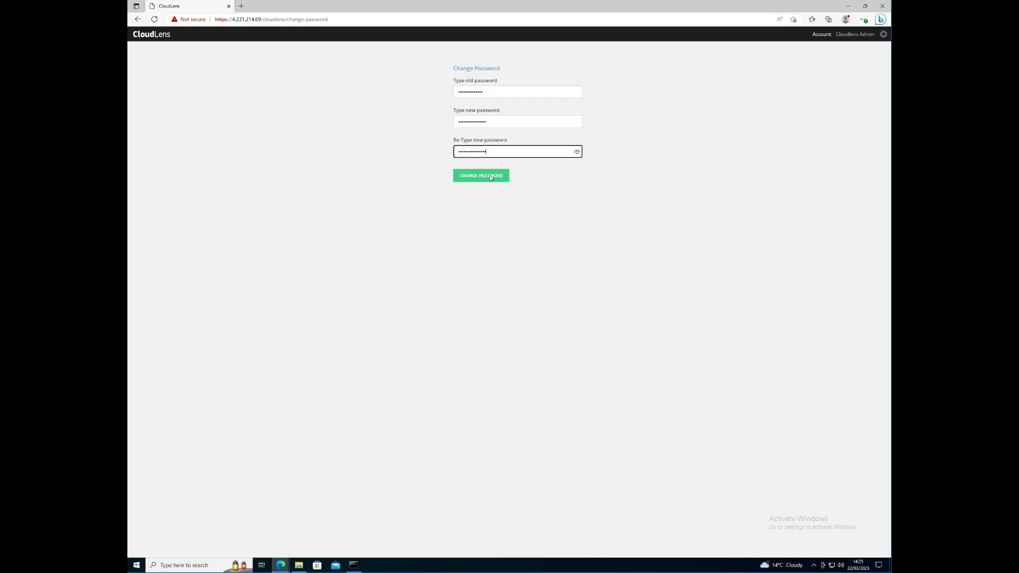
click(489, 176)
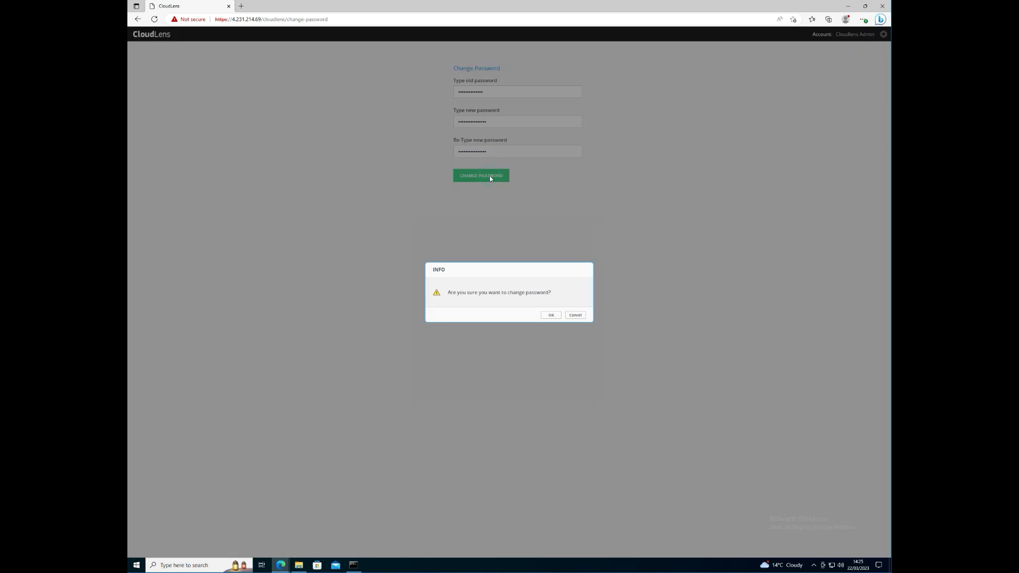
click(550, 316)
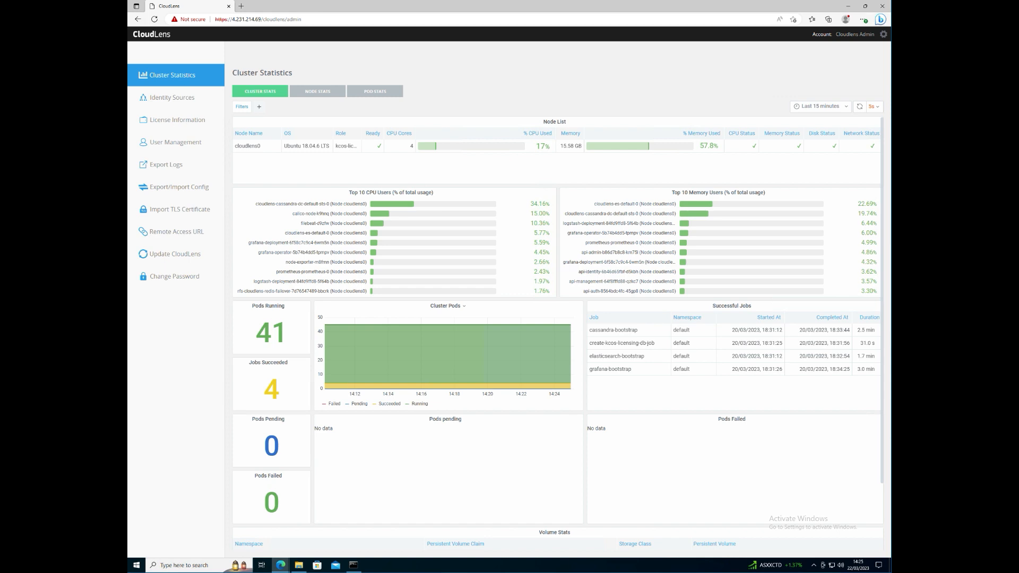
click(154, 102)
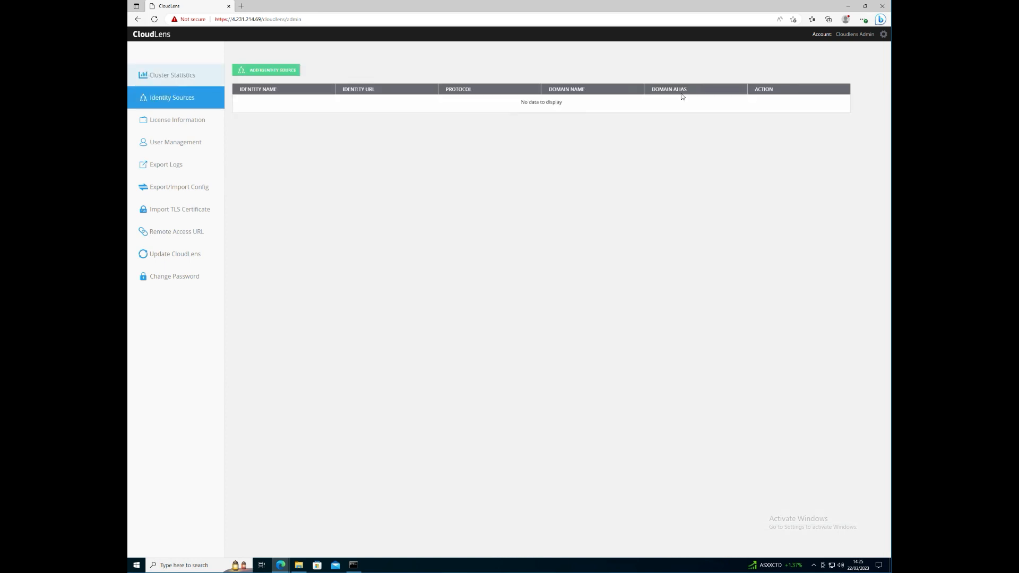
click(883, 35)
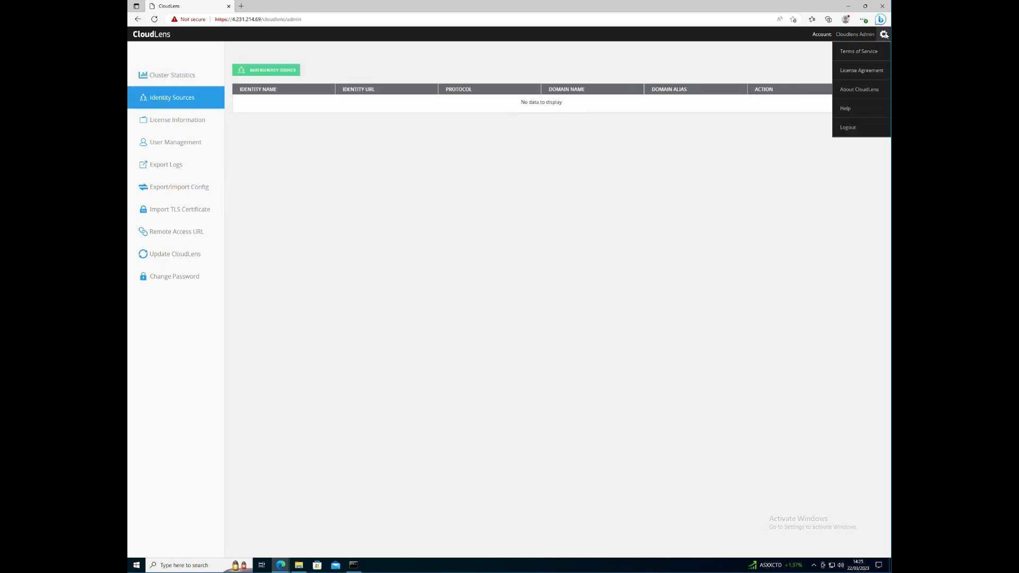
click(847, 130)
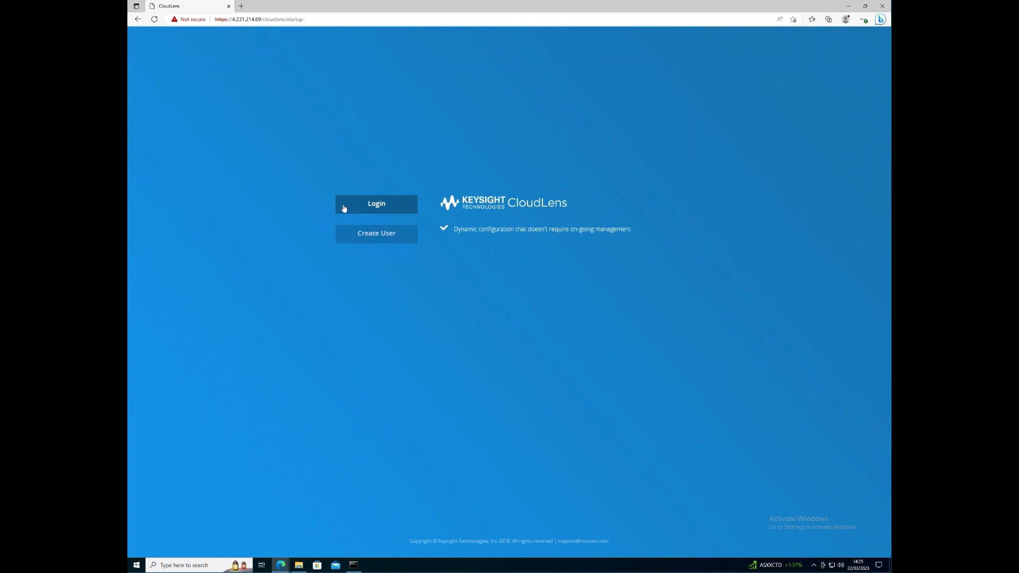
click(357, 206)
click(533, 264)
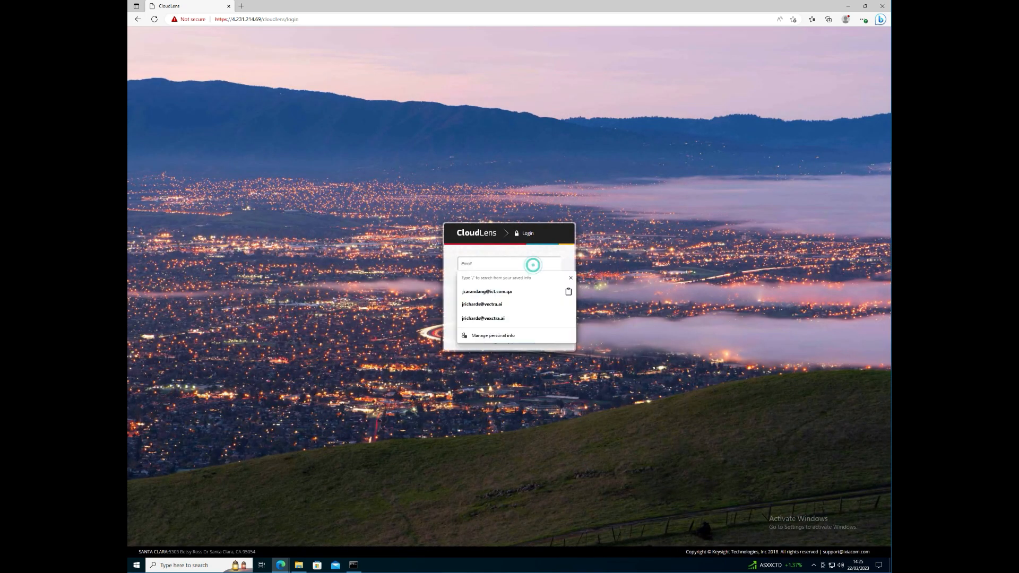
text(adm)
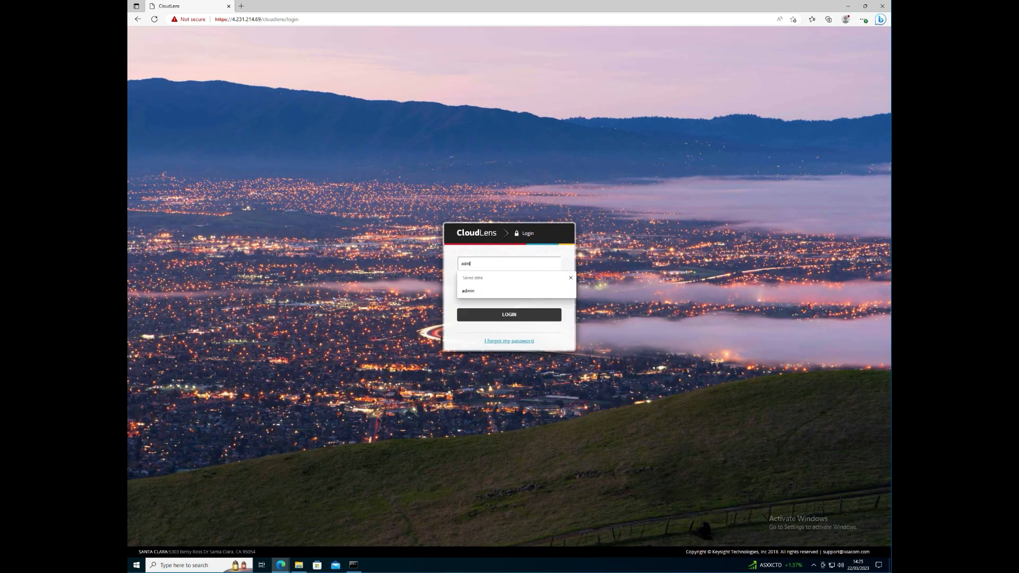
text(in)
click(311, 19)
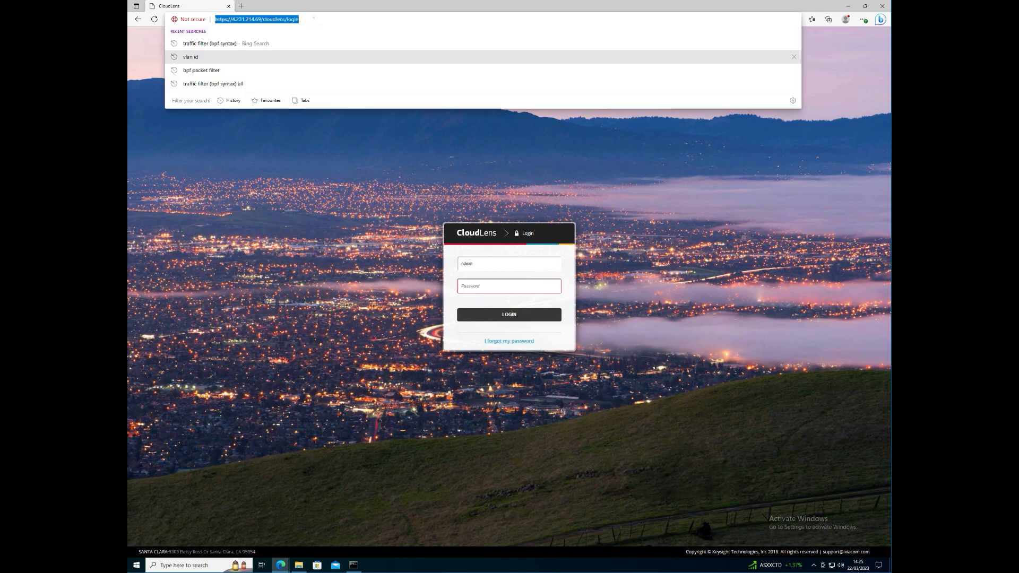
double_click(315, 18)
click(317, 19)
drag(316, 19, 263, 19)
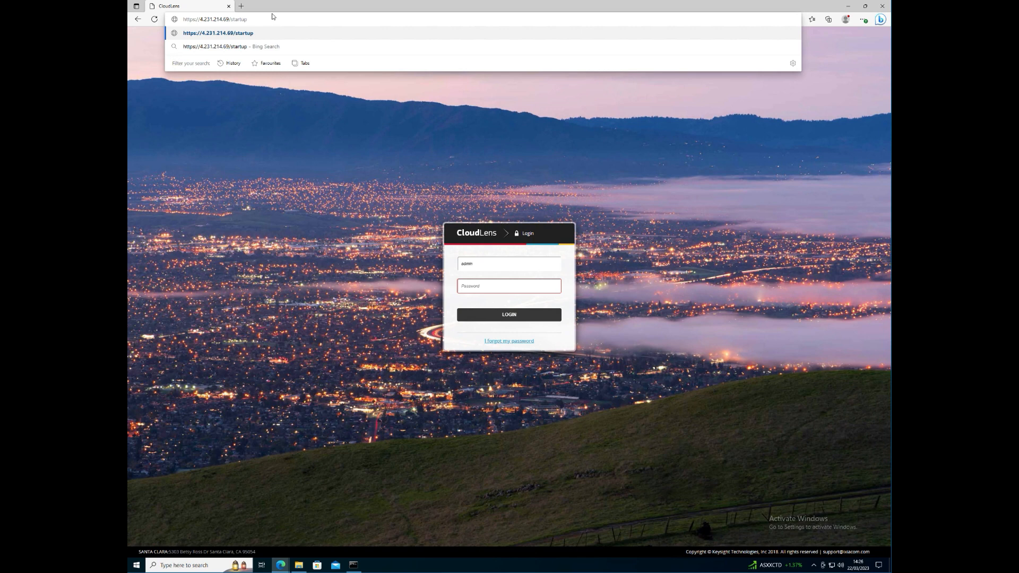
key(Return)
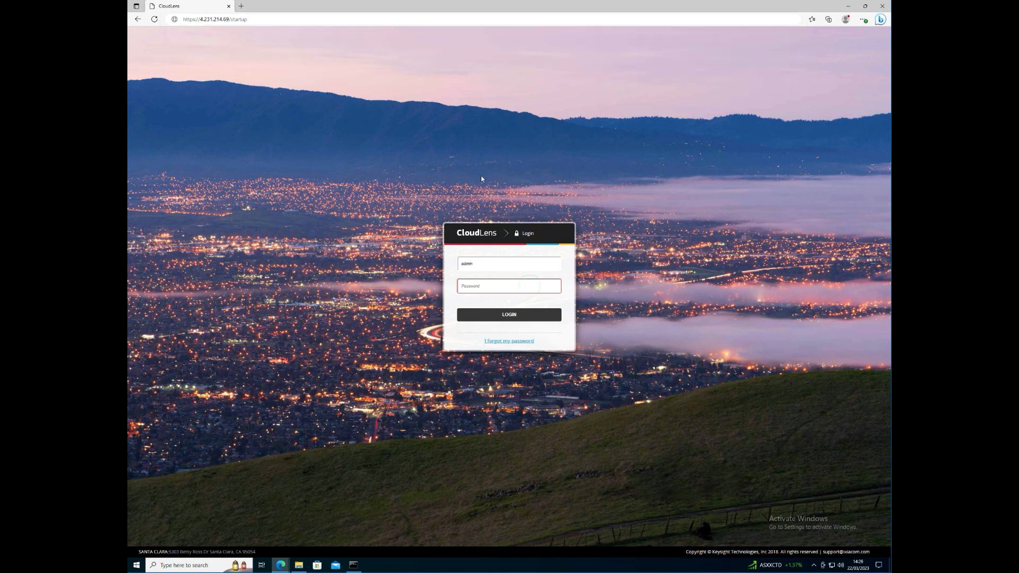
click(405, 19)
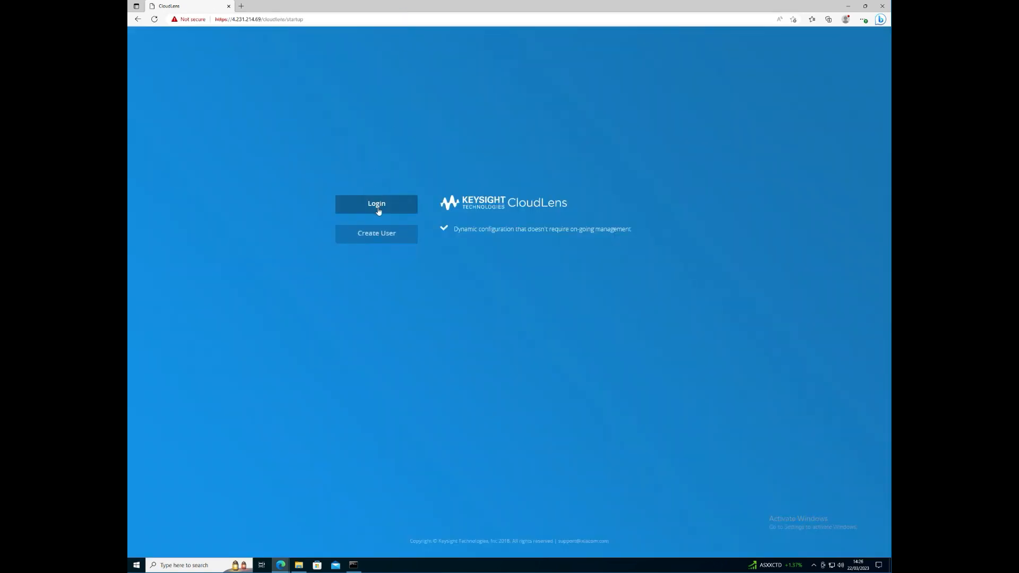
click(377, 209)
click(505, 264)
text(admin)
key(Tab)
text(••)
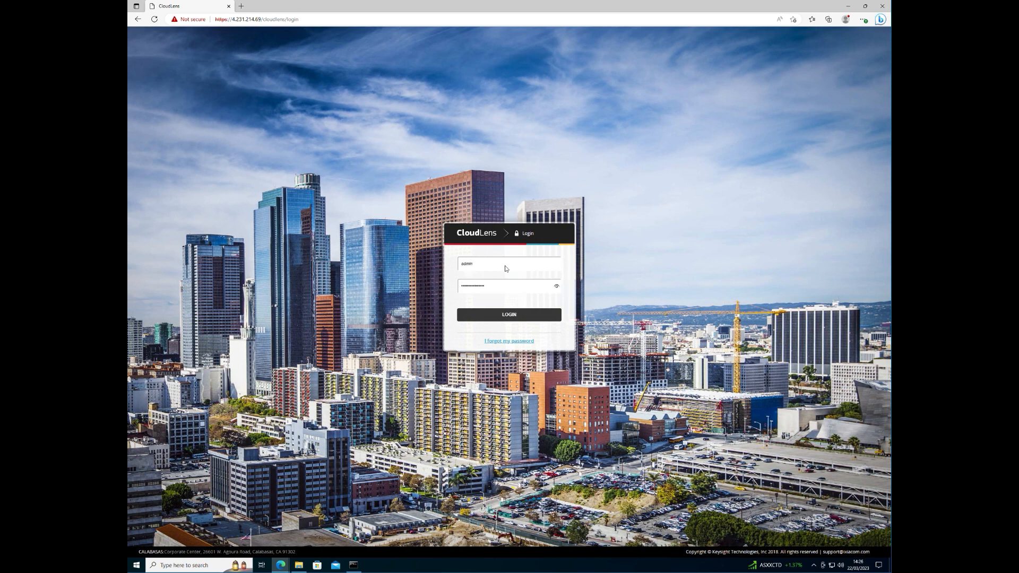
key(Return)
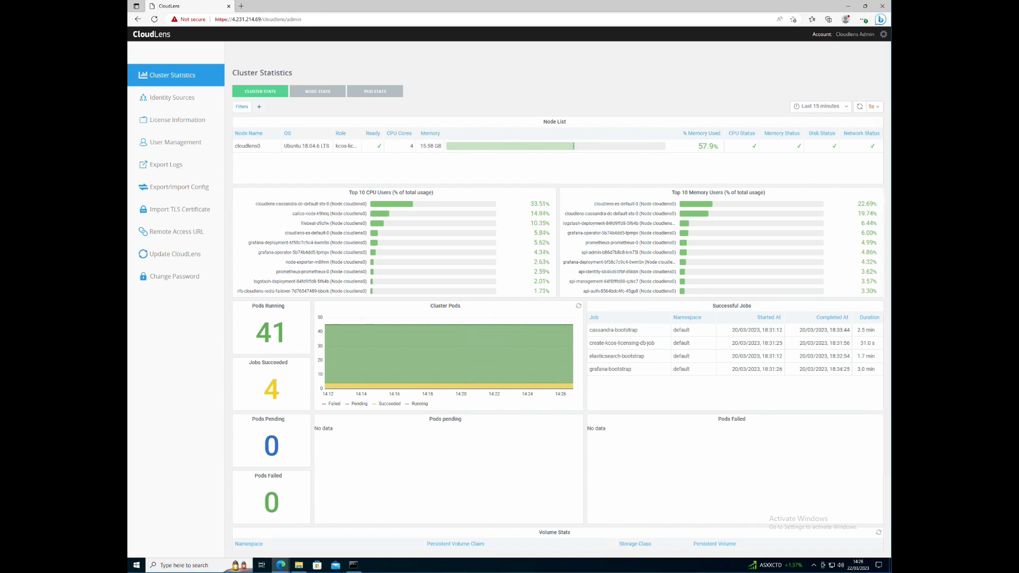
- Go to the user list in User Management and start creating a new user
click(167, 100)
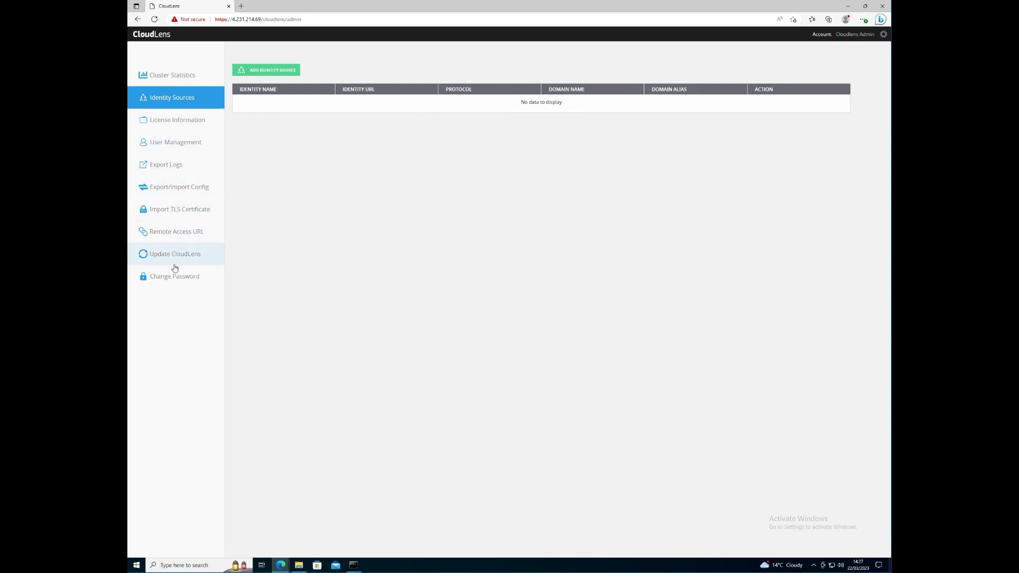
click(170, 139)
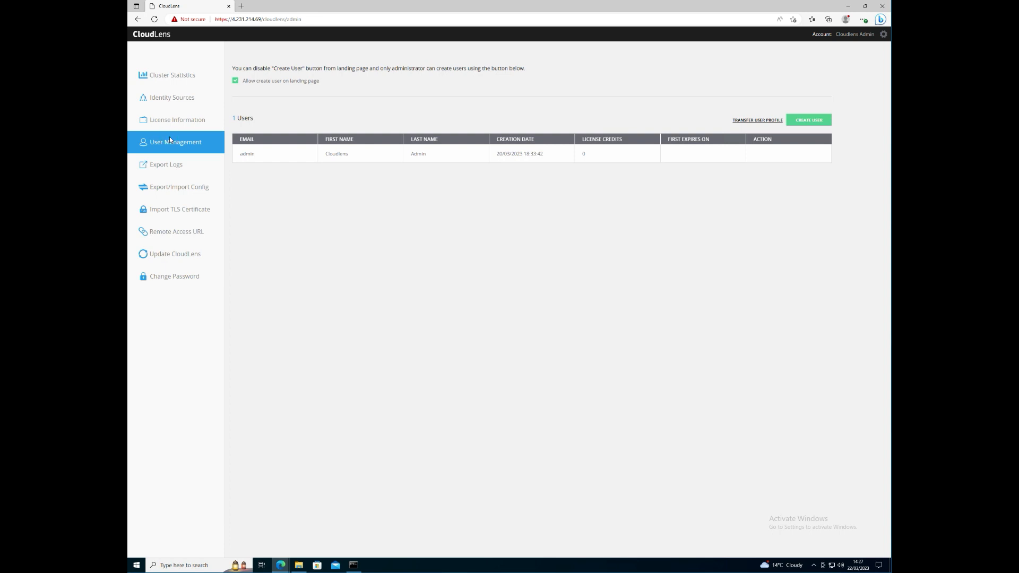
click(813, 122)
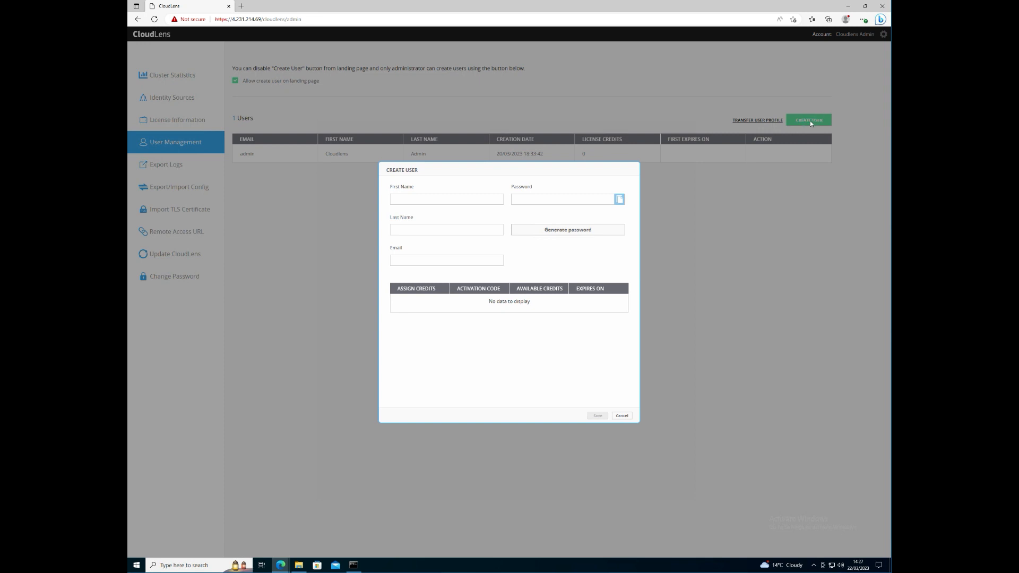
- Enter the new user's first and last name, fixing the mistyped first name
click(422, 200)
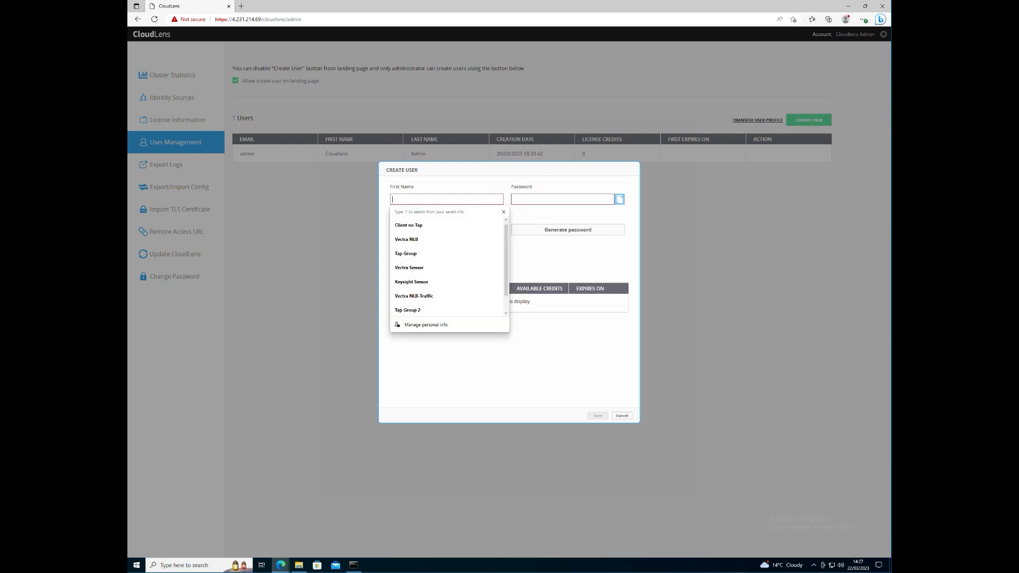
text(jAson)
key(Tab)
click(421, 199)
key(ctrl+a)
key(BackSpace)
key(Tab)
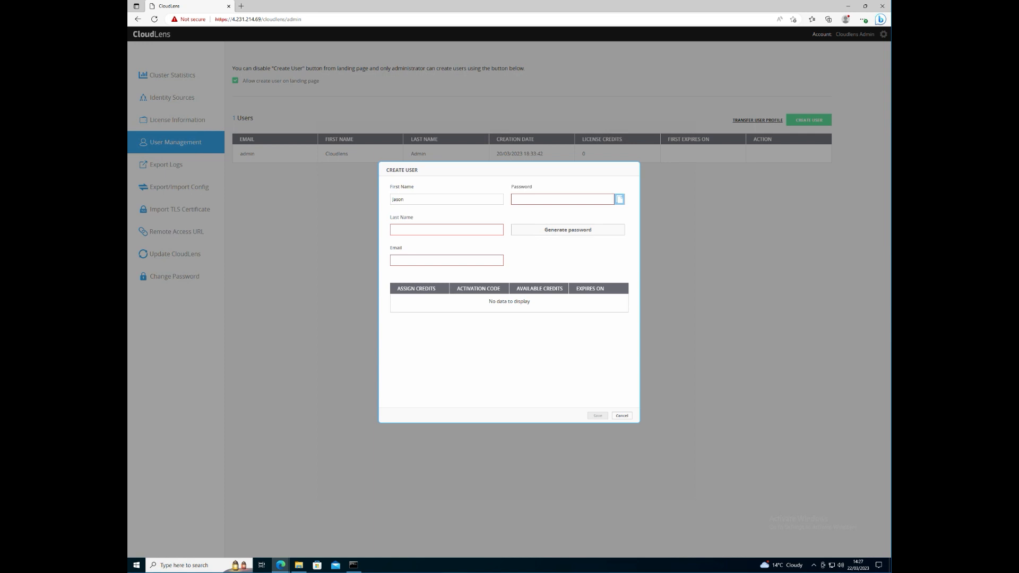
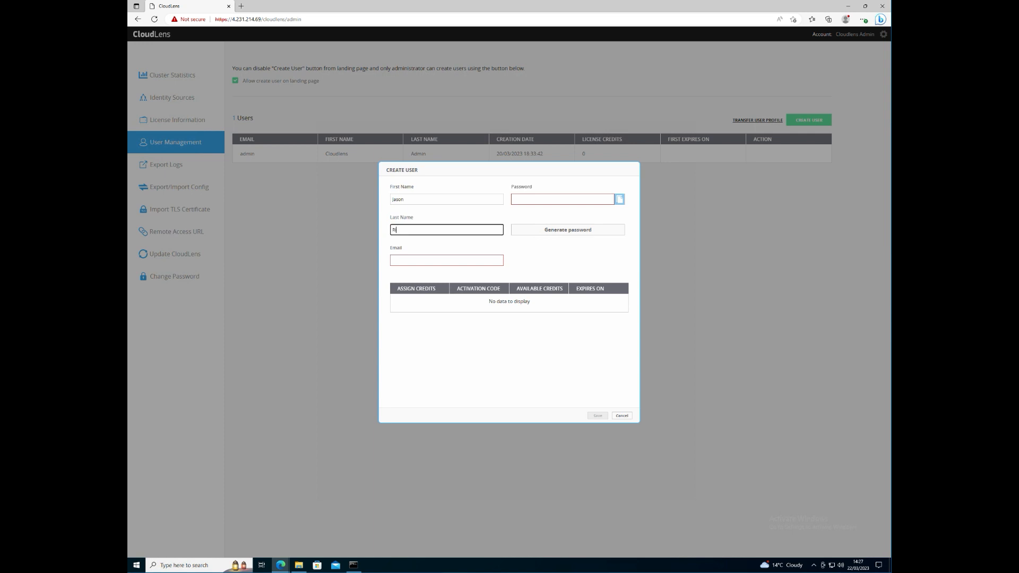
- Enter the user's e-mail address with a corrected ending, set a password, and save
key(Tab)
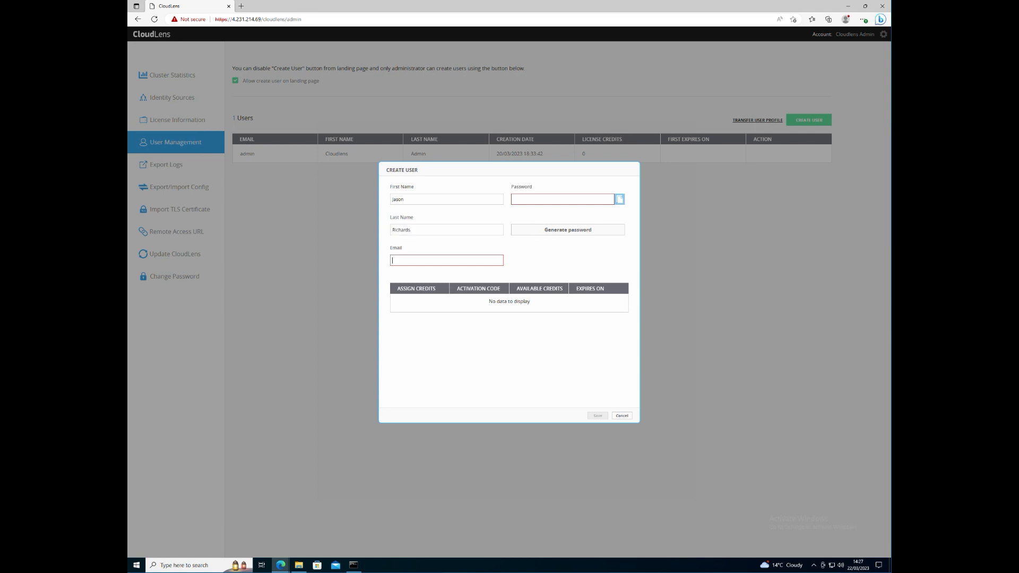
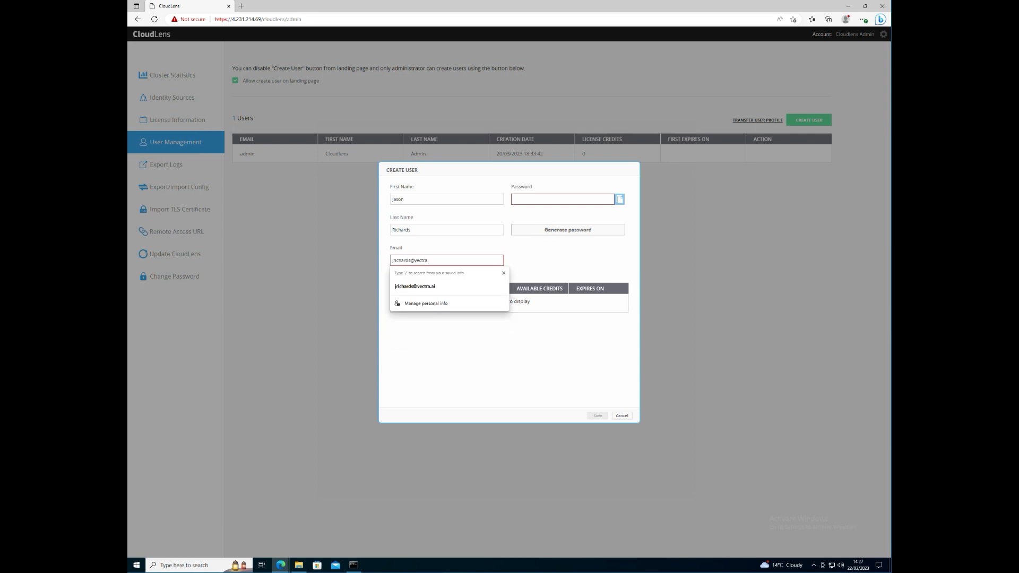
text(ia)
key(BackSpace)
key(BackSpace)
key(BackSpace)
text(.au)
key(BackSpace)
text(i)
click(547, 199)
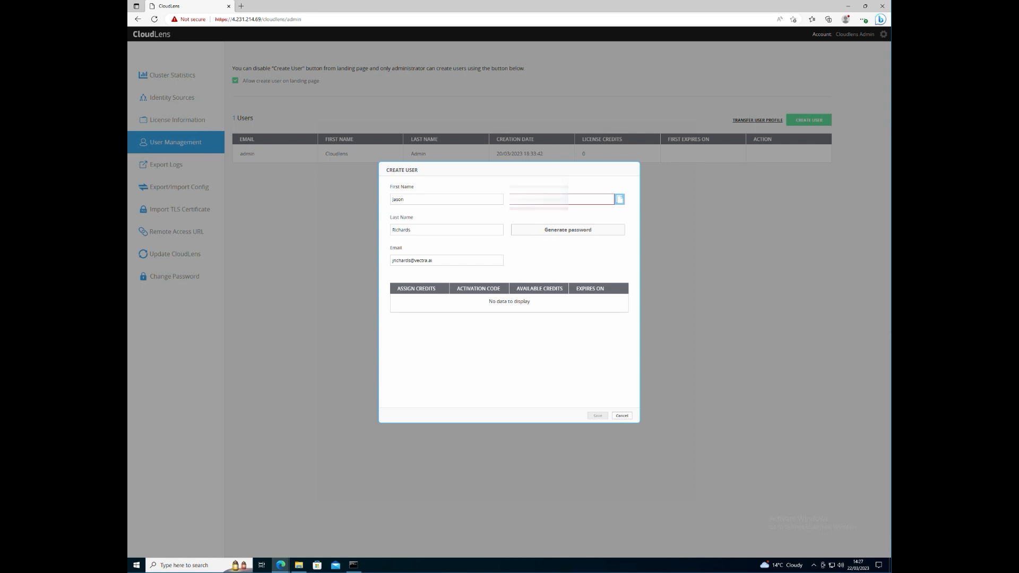
text(*)
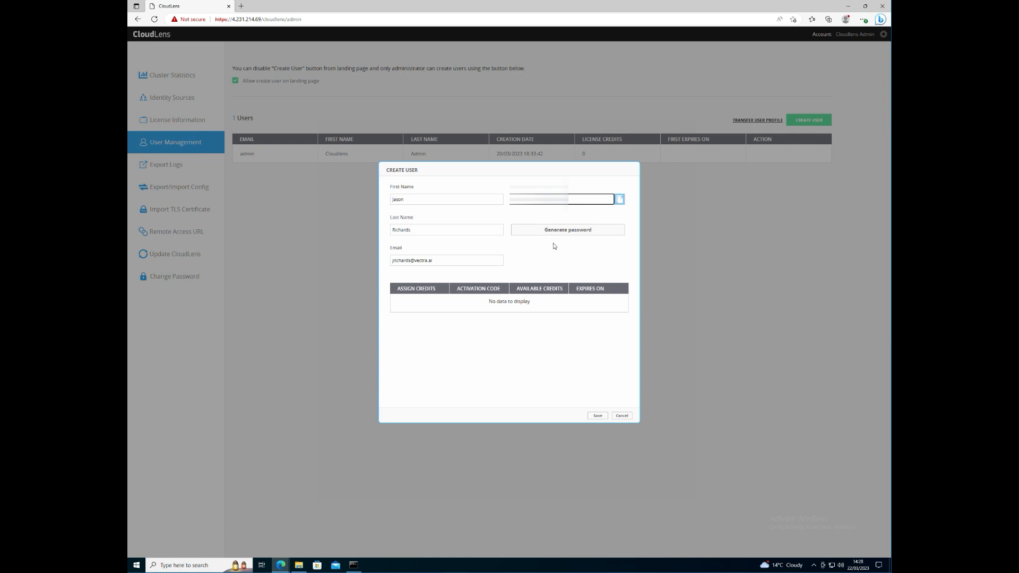
click(597, 416)
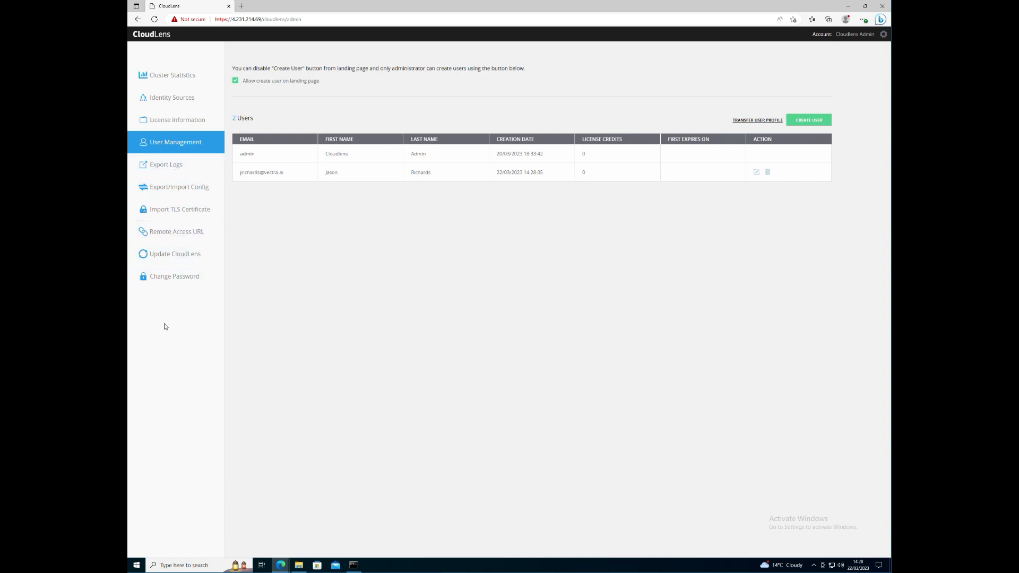
- Browse the Import TLS Certificate and Update CloudLens pages
click(186, 211)
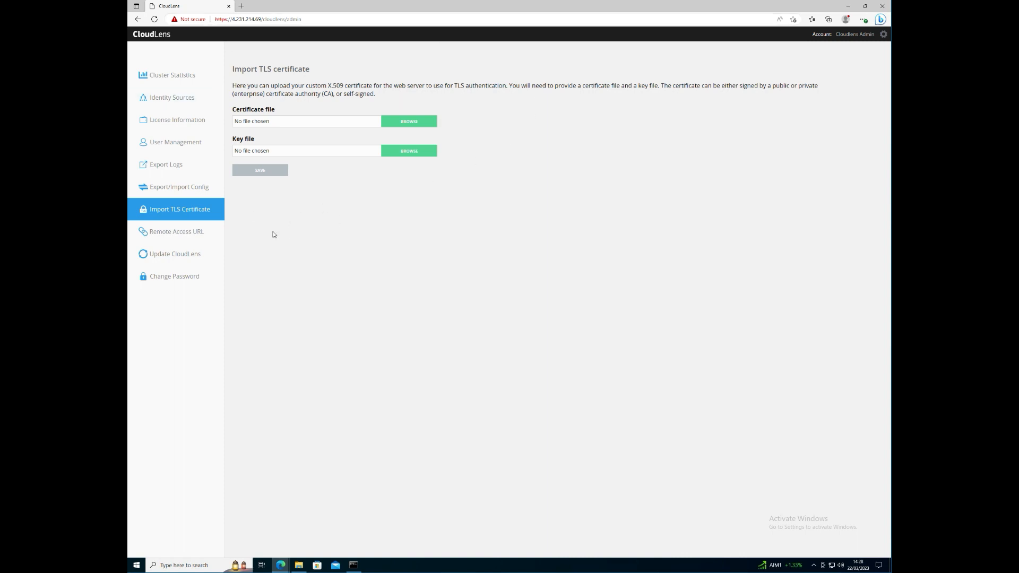
click(169, 255)
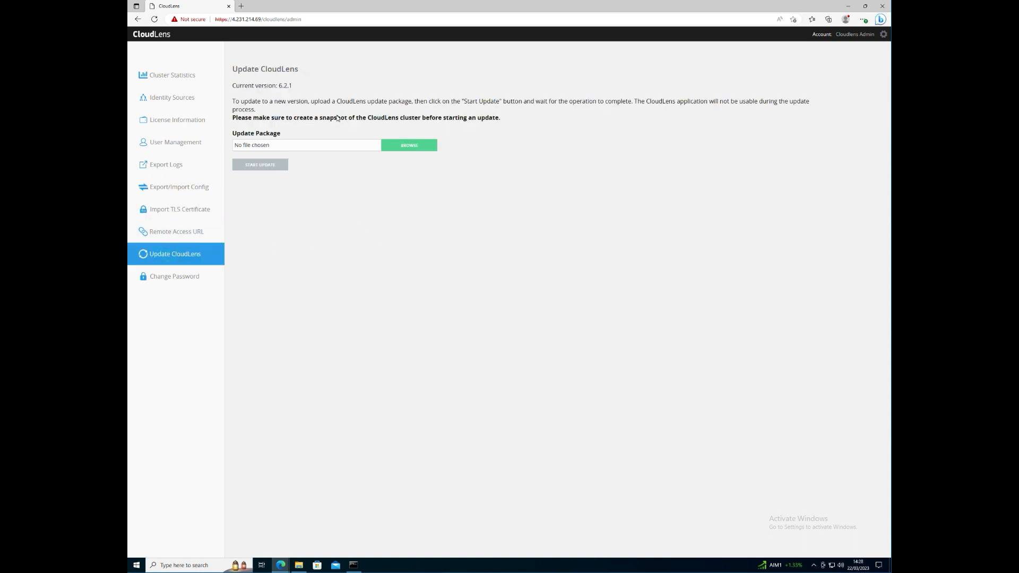
click(306, 85)
- Log out of the administrator account from the settings menu and reopen the login form
click(856, 34)
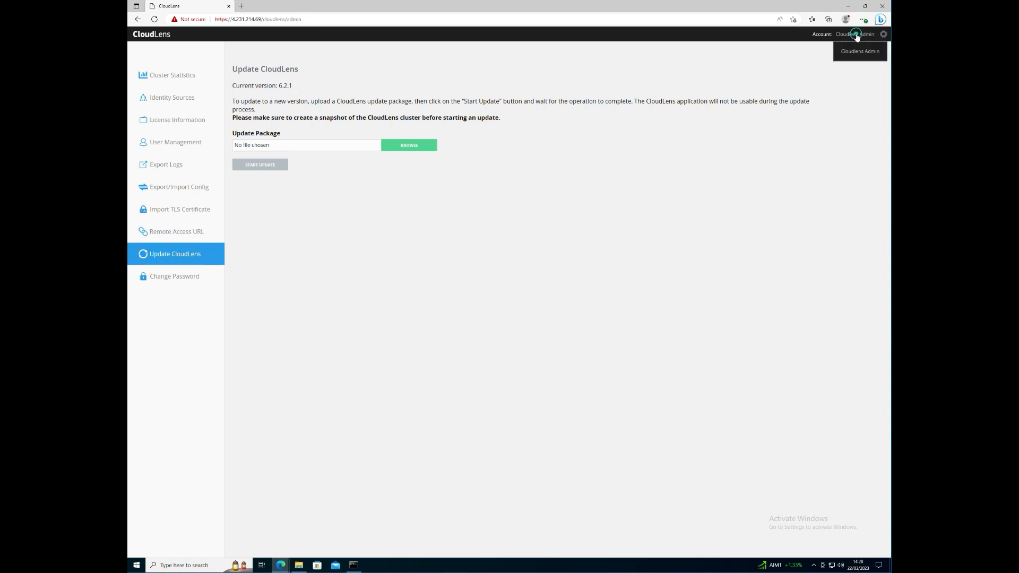
click(852, 77)
click(885, 34)
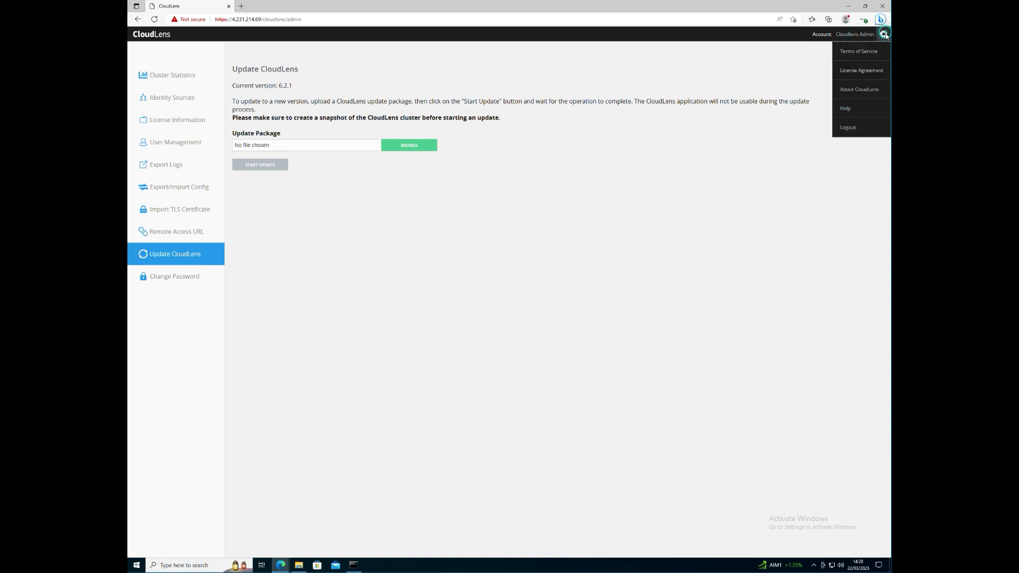
click(857, 131)
click(374, 205)
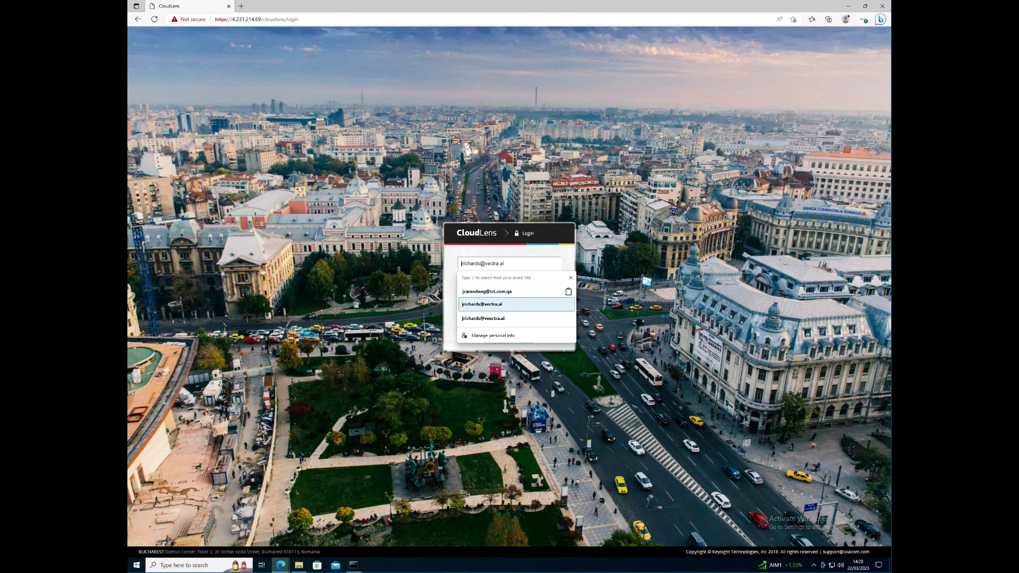
- Log in as the new user with the saved email and password, and accept the terms
click(503, 306)
text(*)
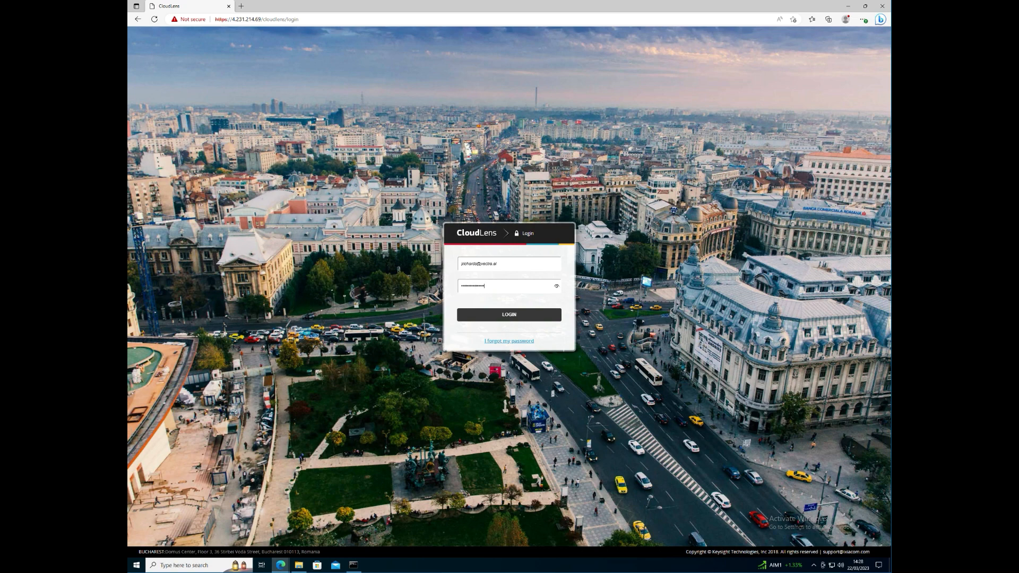
key(Return)
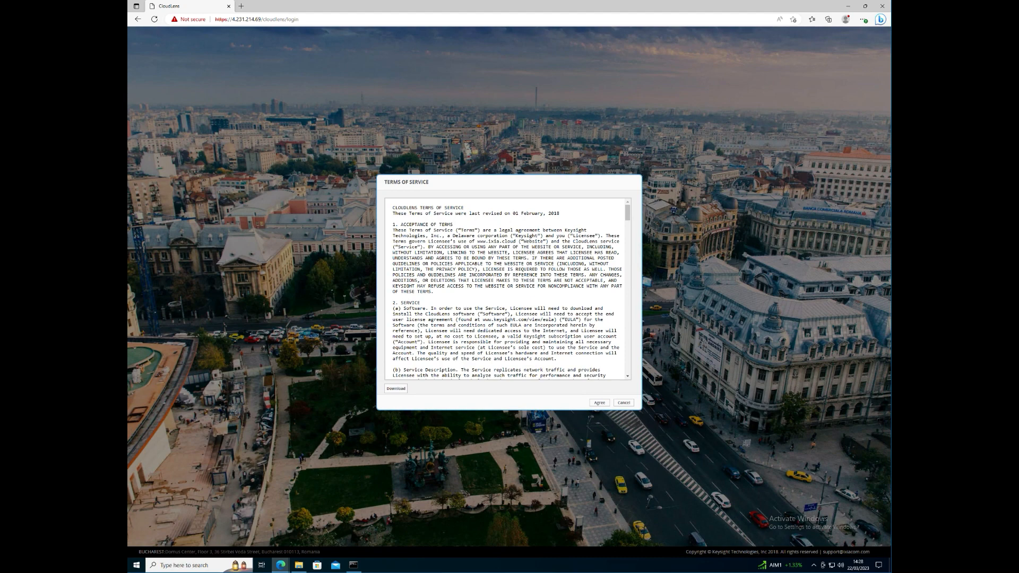
click(599, 403)
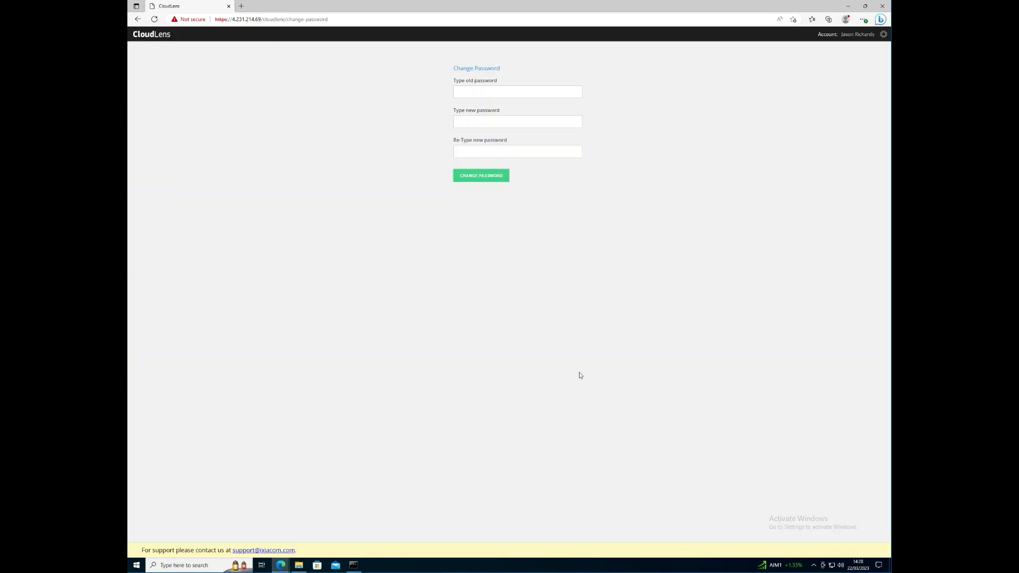
- Replace the new user's initial password with a new one and confirm the change
click(499, 92)
text(••)
key(BackSpace)
key(BackSpace)
text(••••)
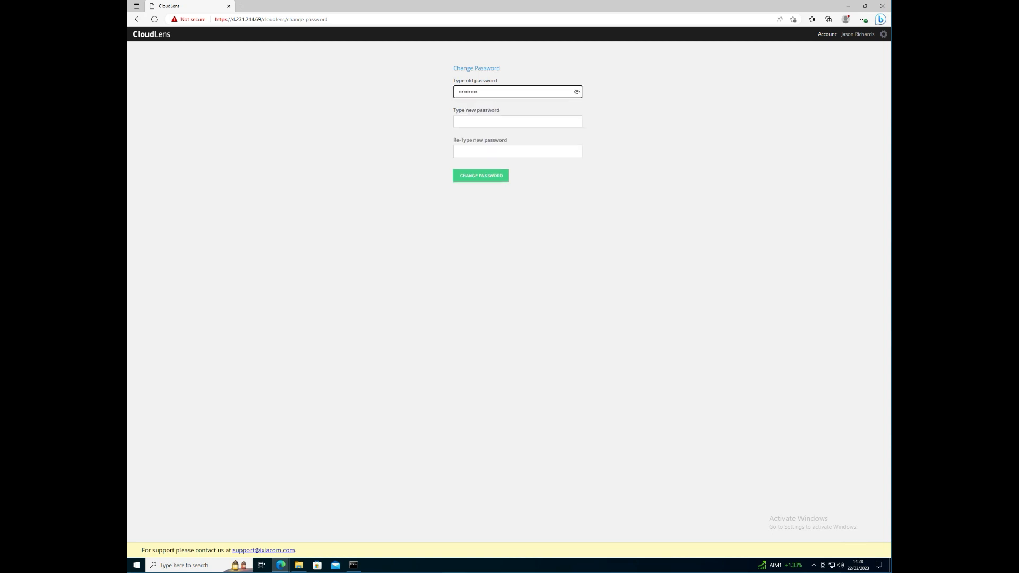
key(Tab)
text(••••••••••)
key(Tab)
text(••••••••••)
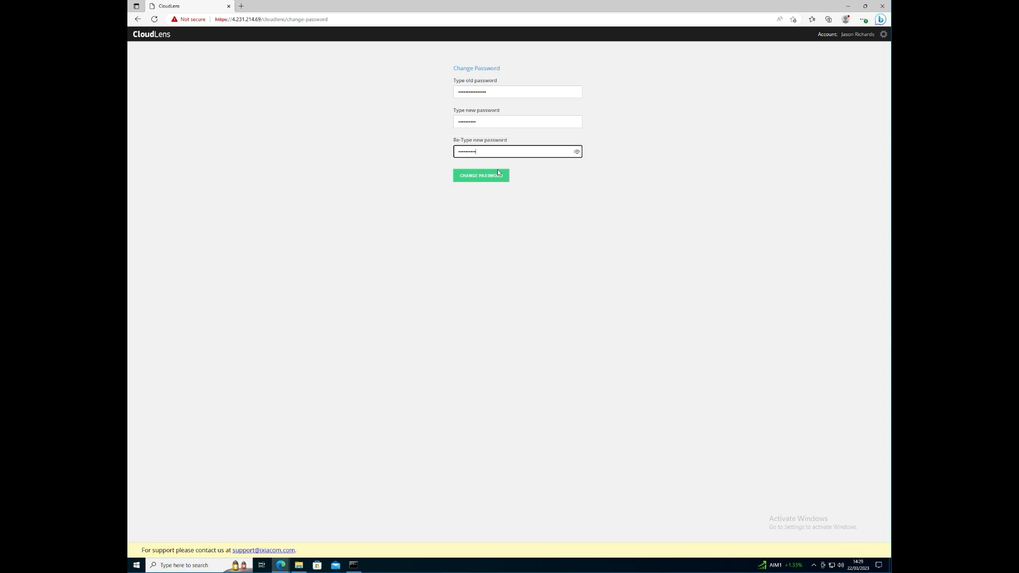
click(492, 176)
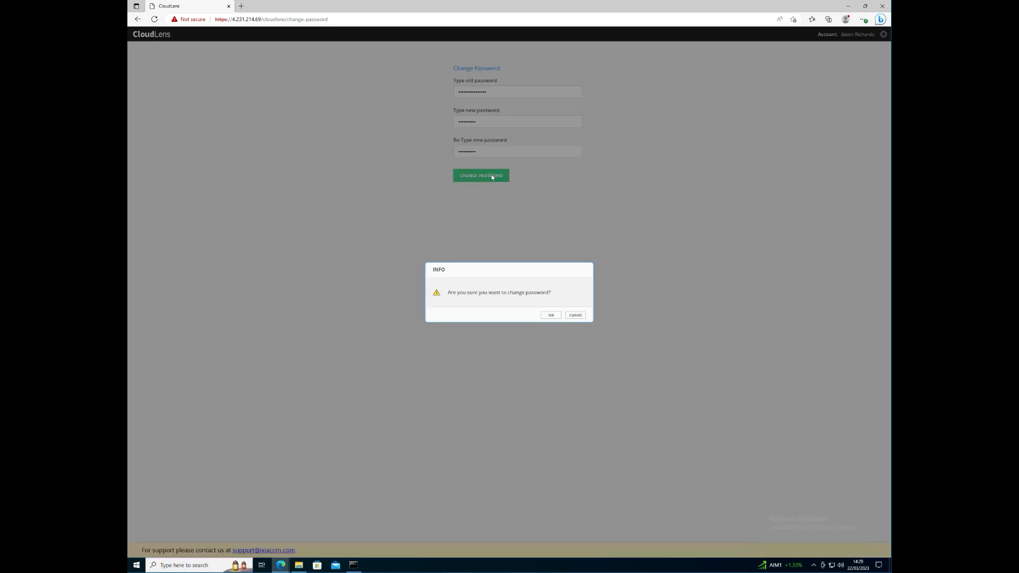
click(551, 315)
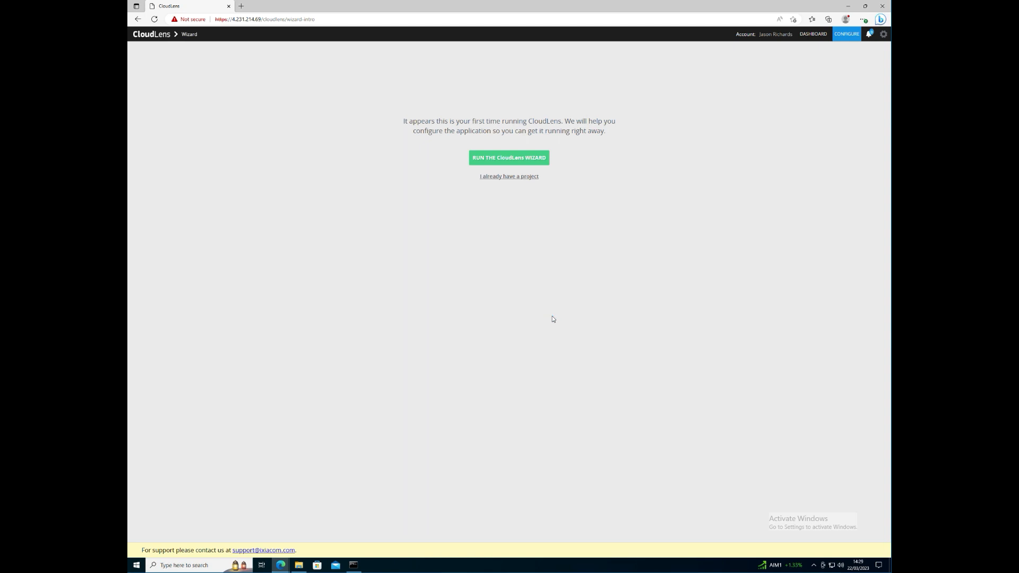
- Start the CloudLens wizard and choose Azure as platform and Windows as OS
click(538, 158)
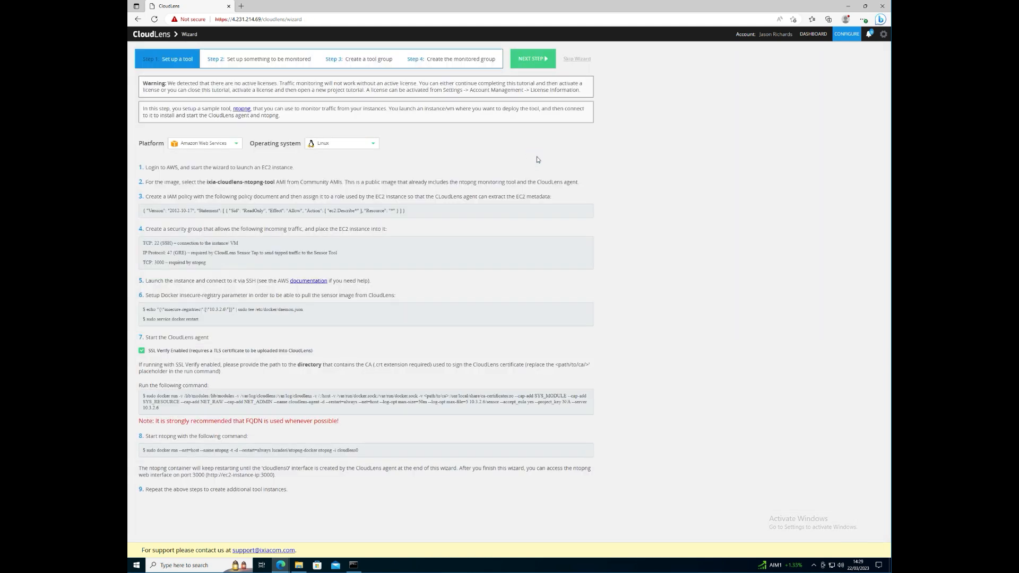
click(198, 143)
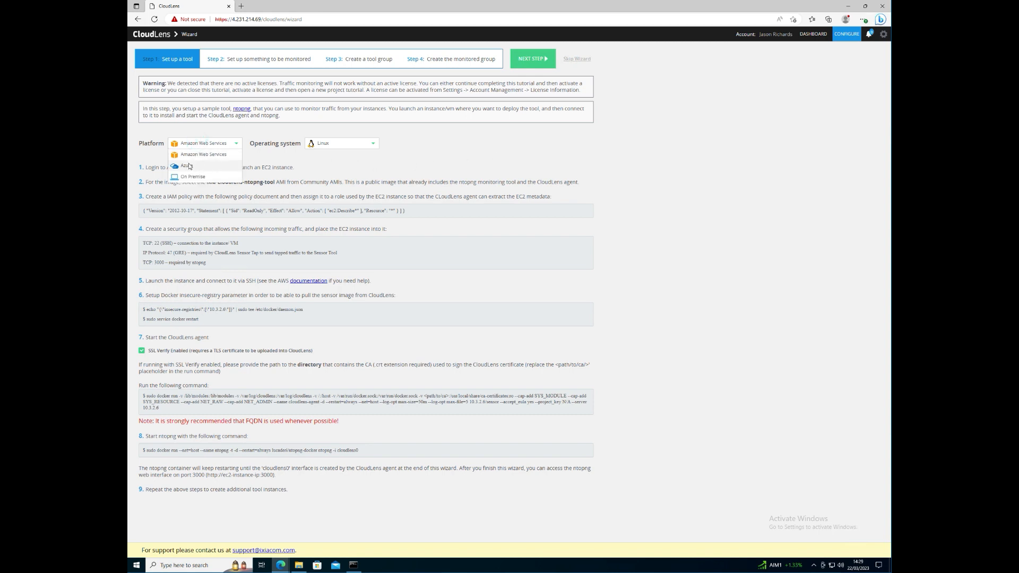
click(187, 166)
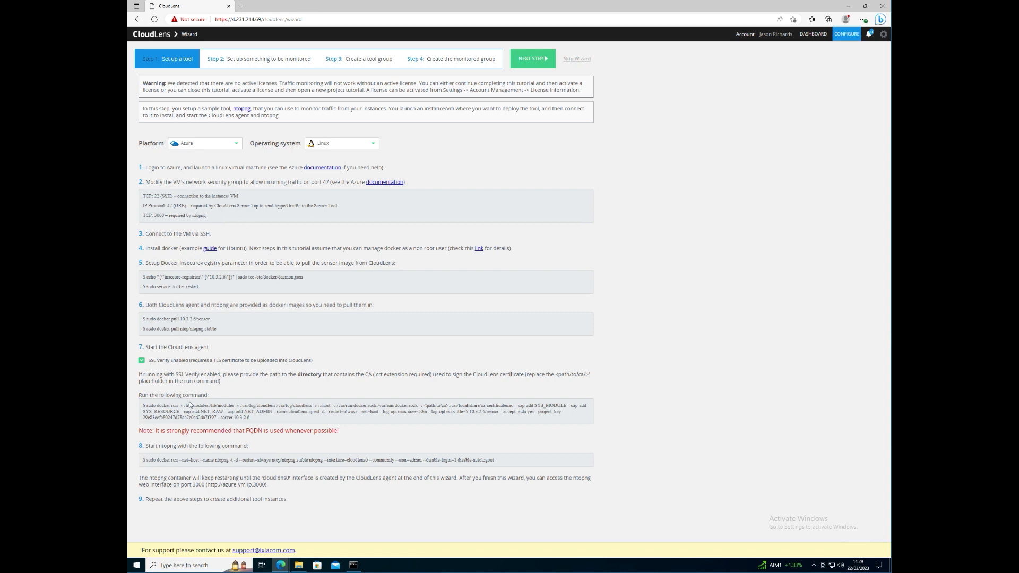
click(344, 142)
click(345, 166)
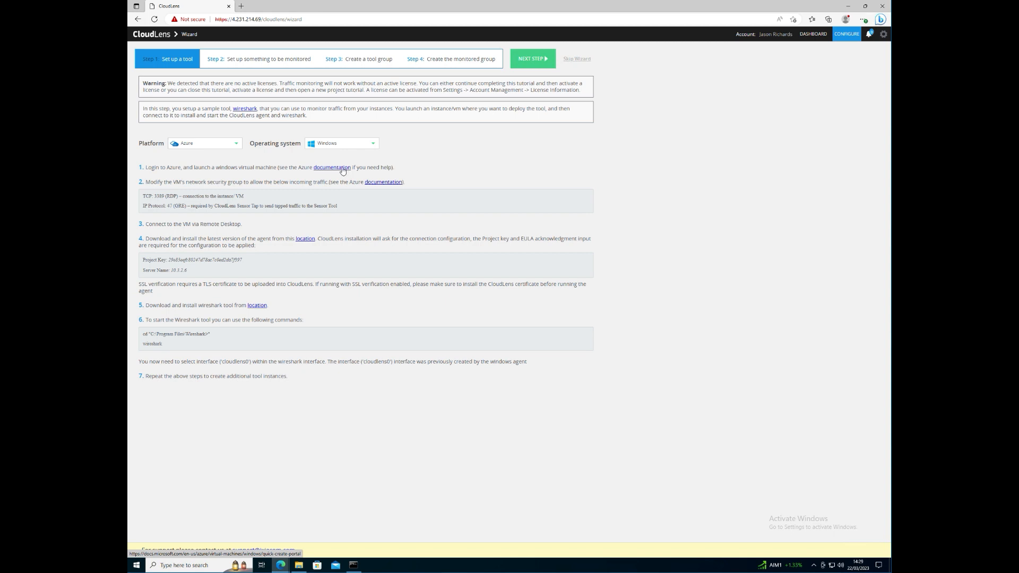
- Select and copy the Project Key shown by the wizard
click(244, 260)
drag(244, 259, 168, 260)
key(ctrl+c)
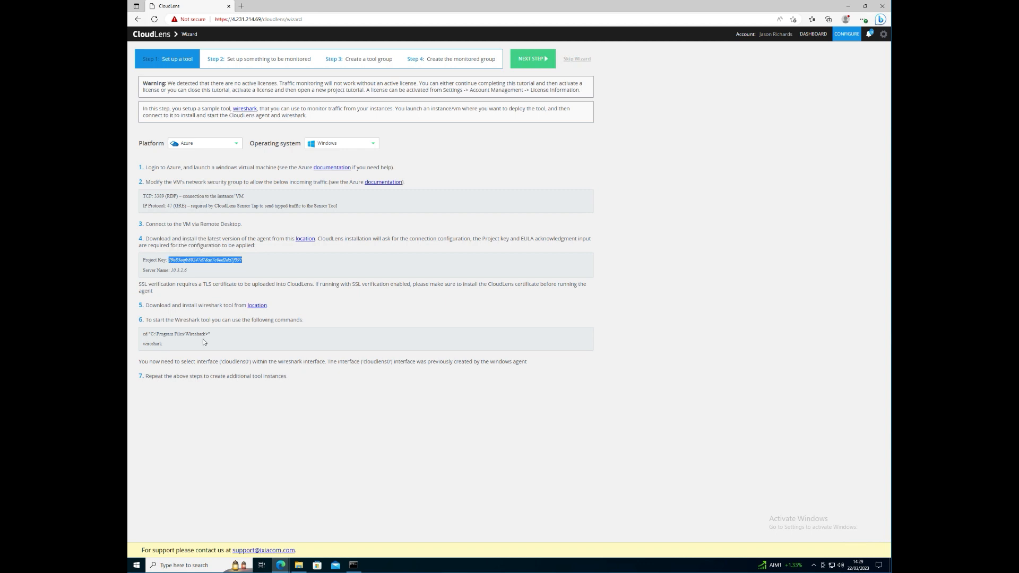
right_click(200, 260)
click(218, 268)
- Advance the wizard two steps, then skip the rest of it
click(535, 63)
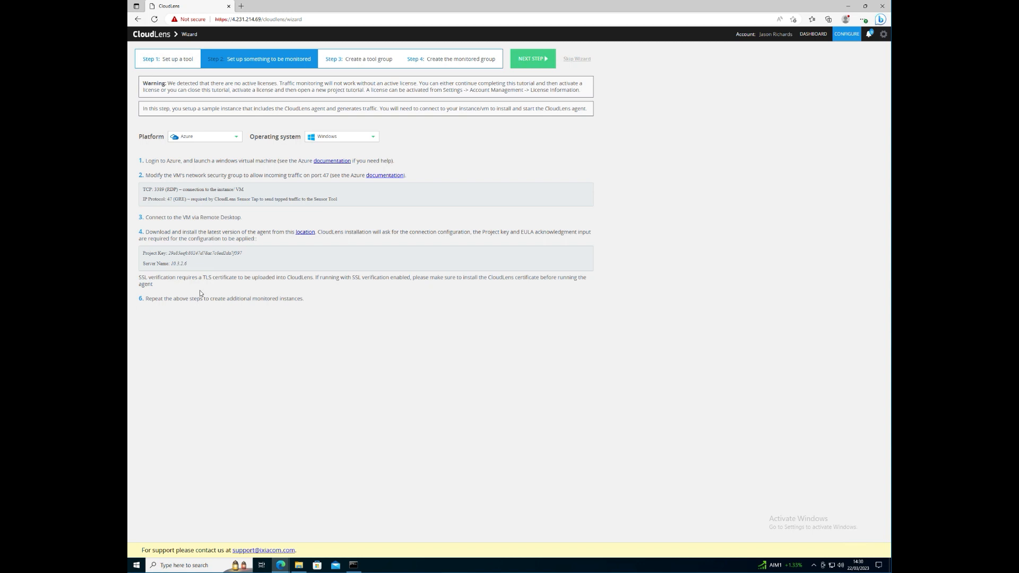
click(530, 60)
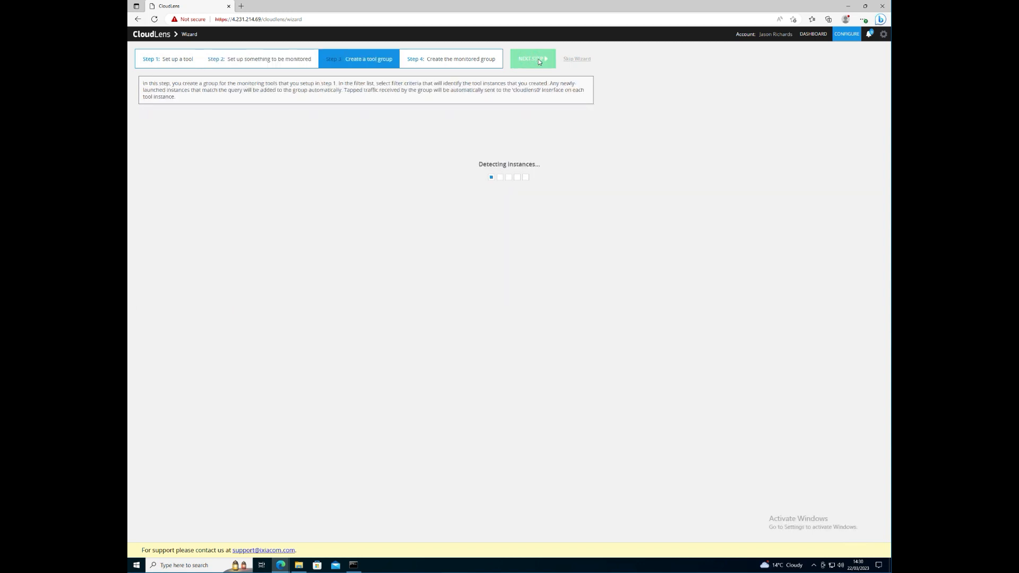
click(577, 59)
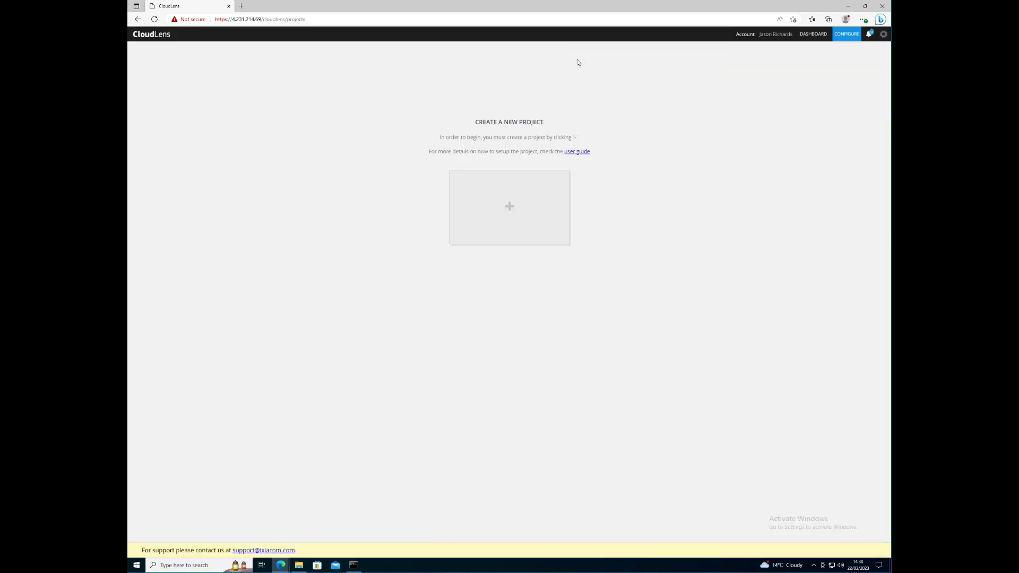
- Create the VECTRA_DEPLOY project, replacing the invalid space in its name with an underscore
click(479, 216)
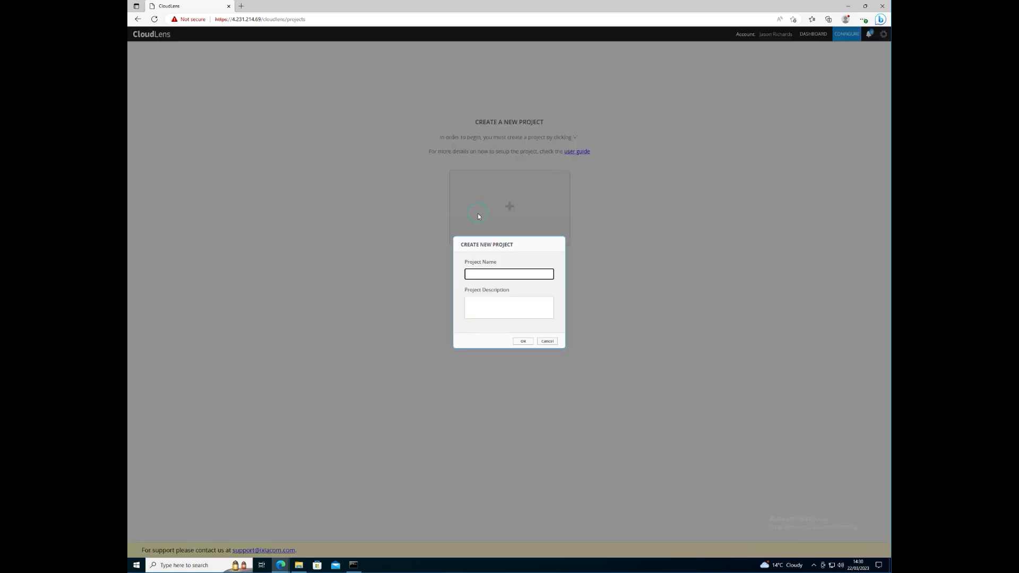
click(480, 274)
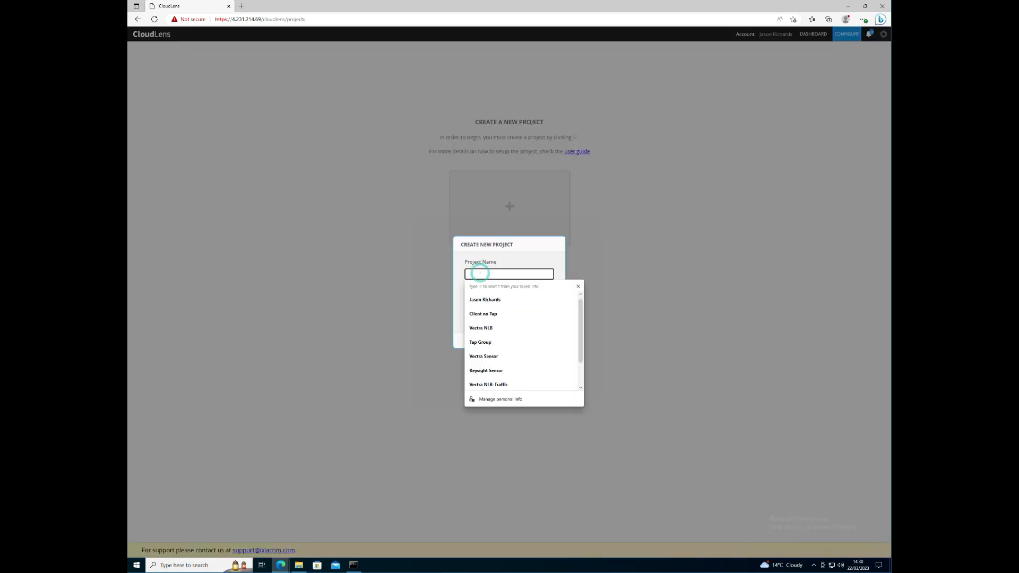
text(k)
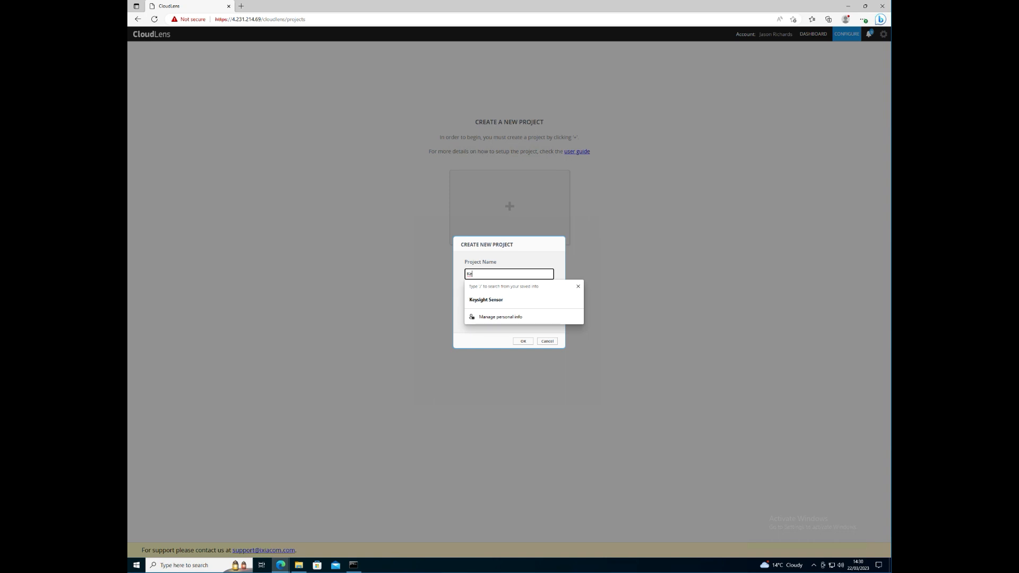
text(ey)
key(BackSpace)
text(Vectra)
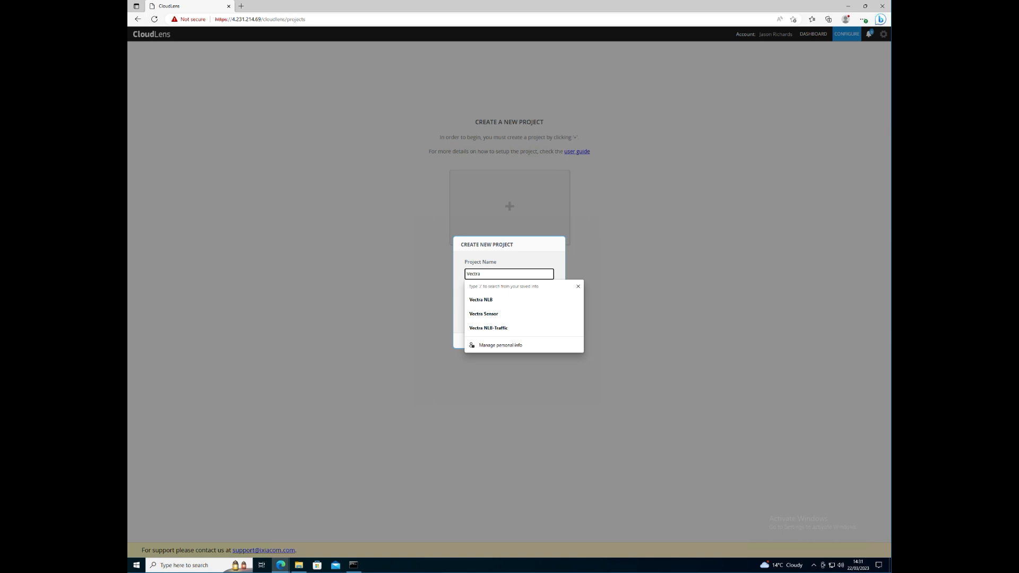
text( Deploy)
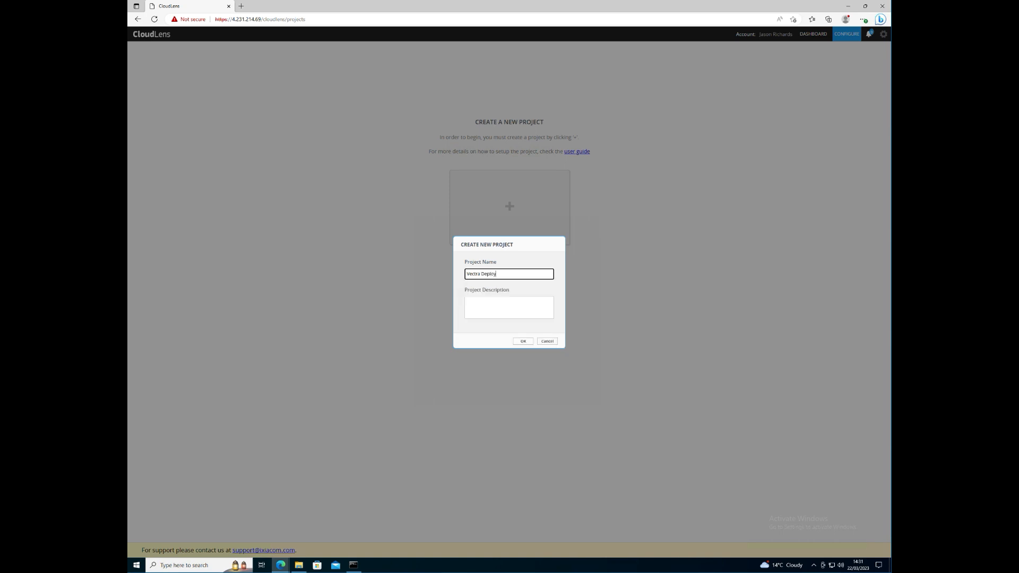
click(524, 342)
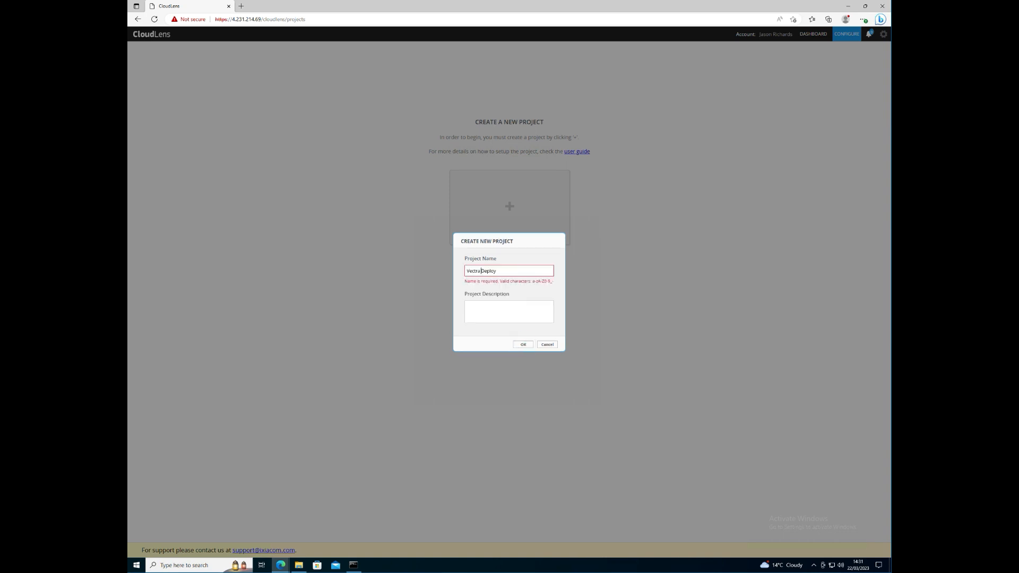
click(482, 271)
key(BackSpace)
text(_)
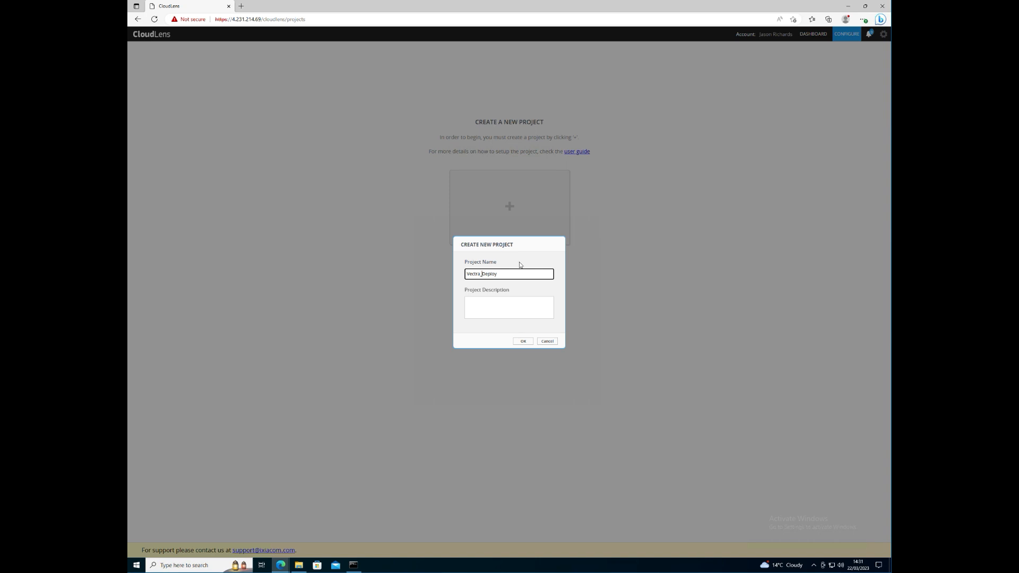
click(523, 341)
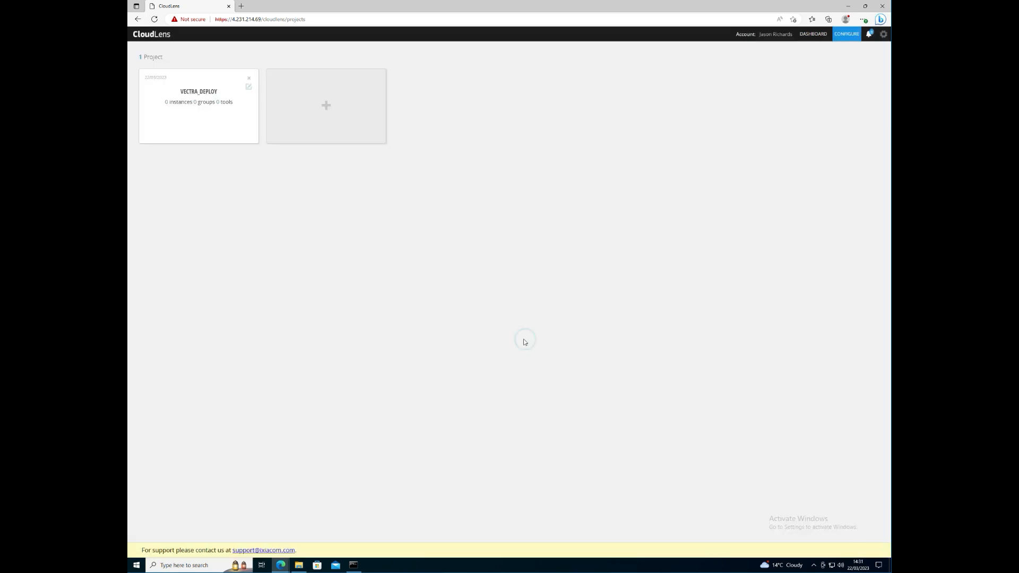
- Open VECTRA_DEPLOY, reveal its project key and copy it
click(185, 123)
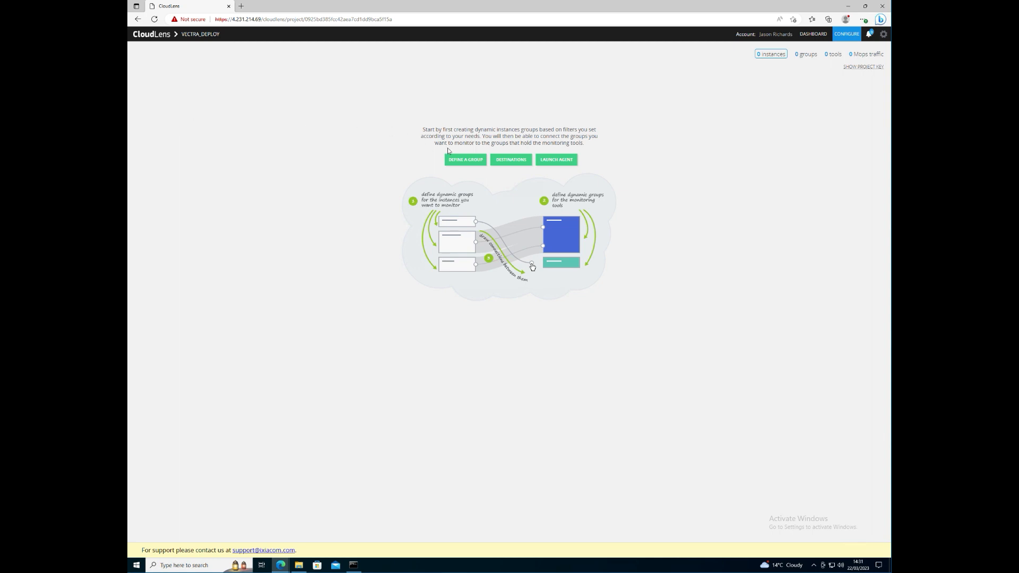
click(852, 66)
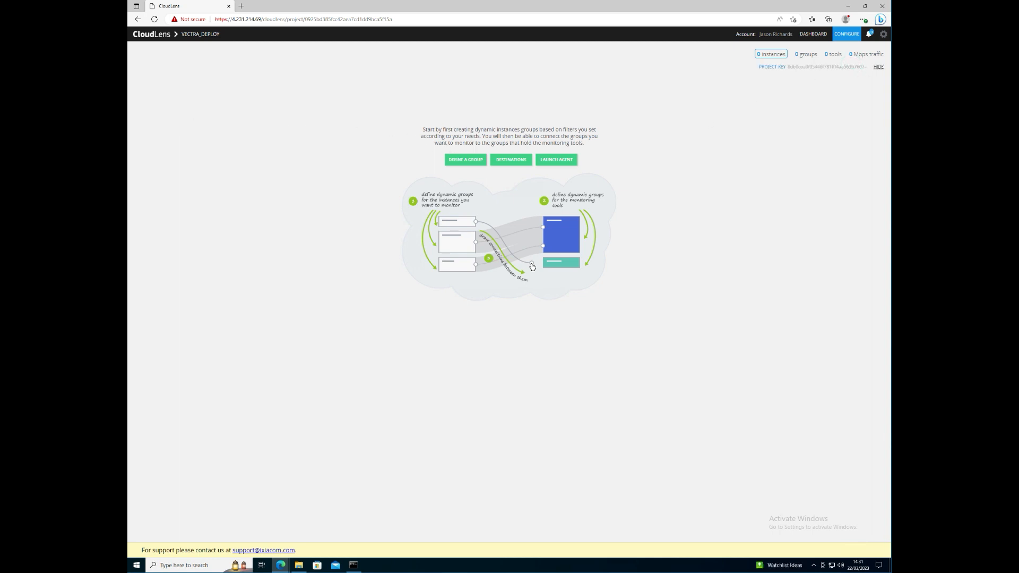
drag(787, 67, 864, 67)
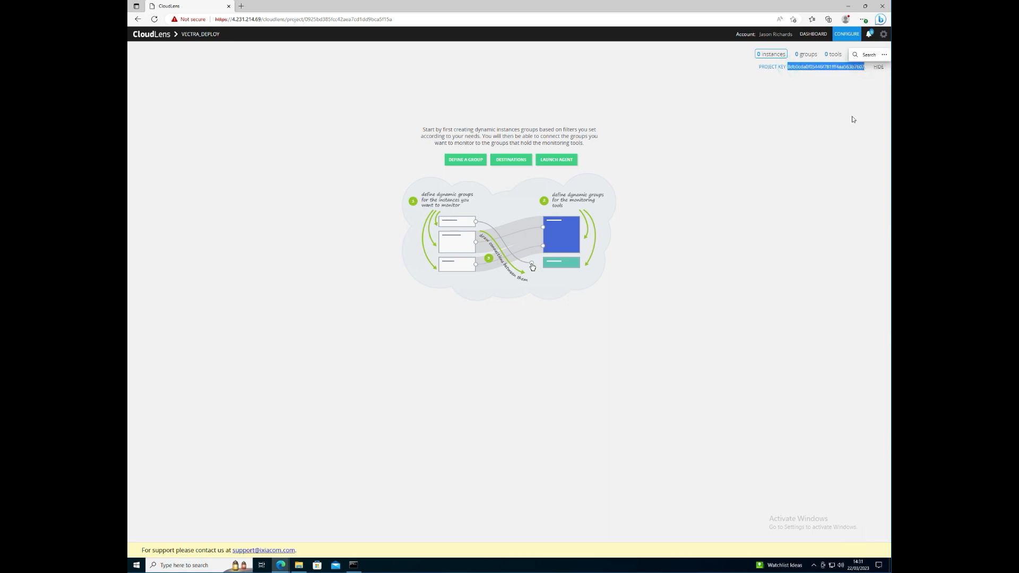
key(ctrl+c)
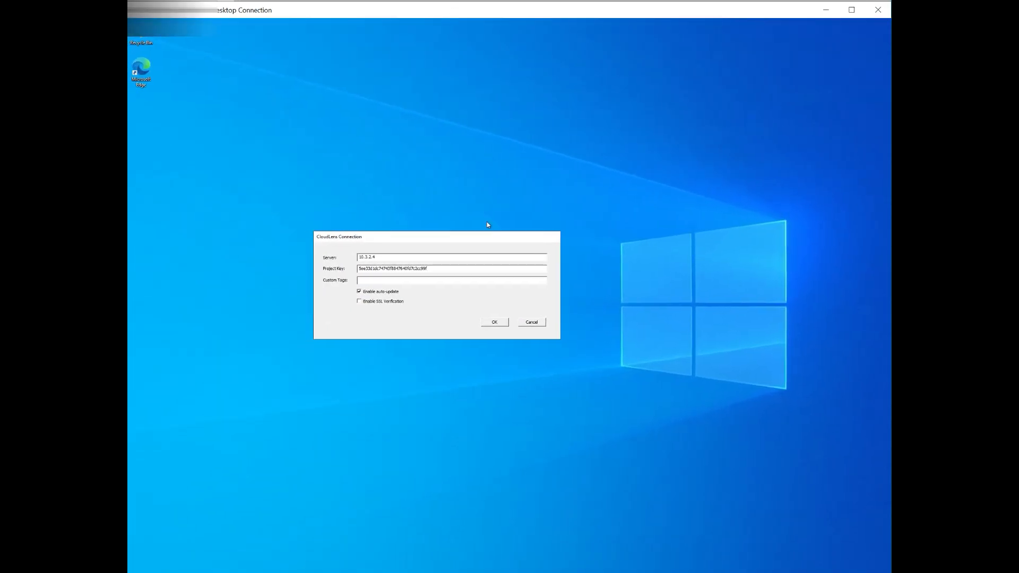
- Paste the new project key into the CloudLens connection for server 10.3.2.4 and apply it
click(428, 268)
double_click(439, 269)
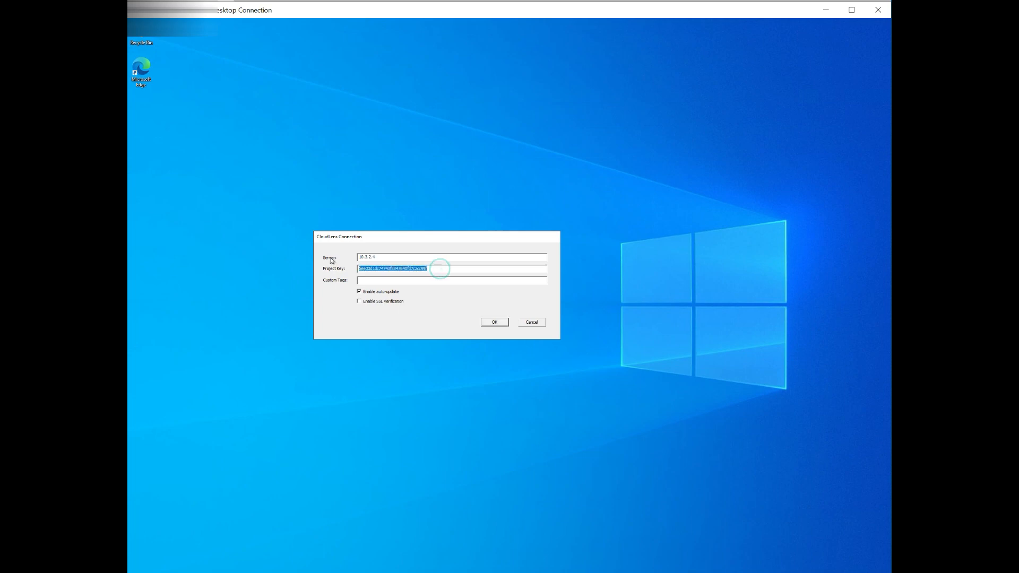
key(ctrl+v)
click(370, 280)
drag(375, 257, 359, 257)
click(381, 257)
click(487, 323)
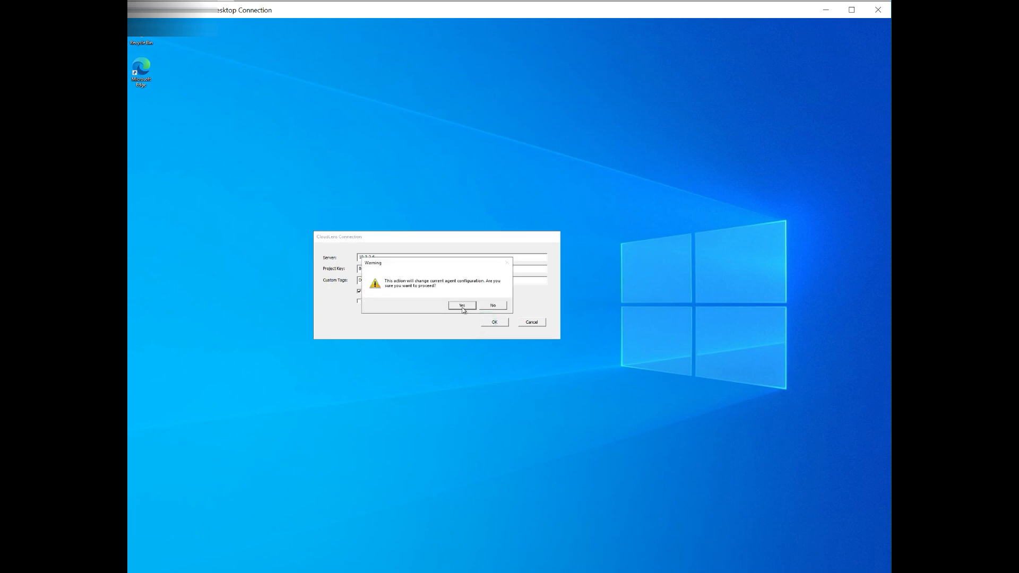
click(463, 307)
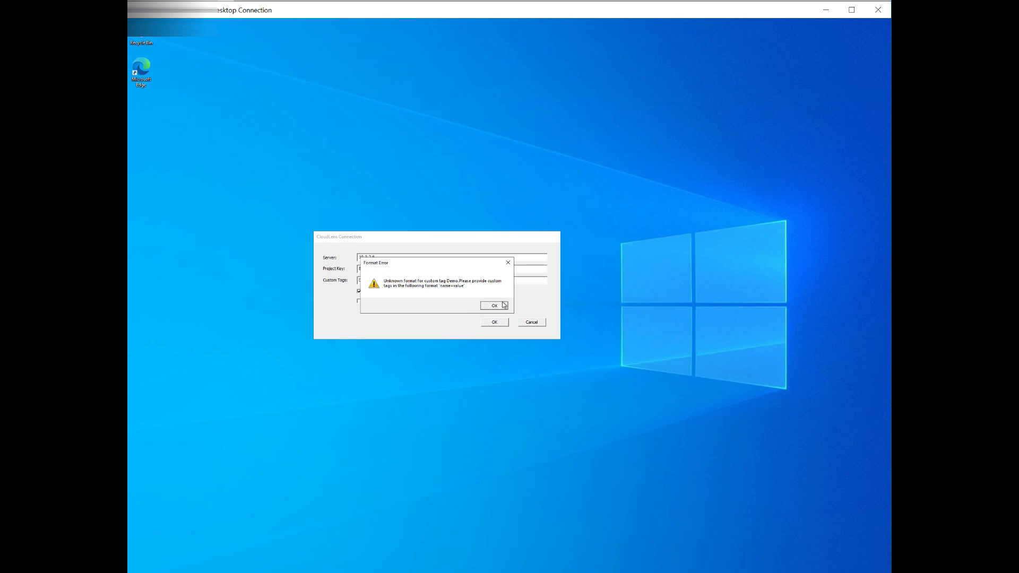
- Dismiss the custom tag format error, clear the Demo tag, and reapply the settings
click(504, 305)
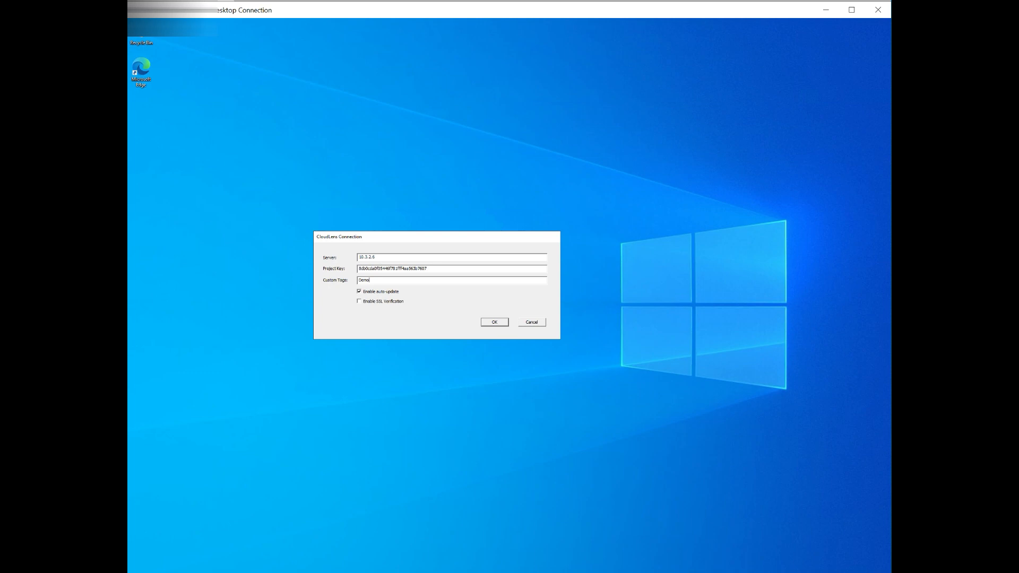
key(BackSpace)
key(BackSpace)
key(BackSpace)
key(BackSpace)
click(486, 322)
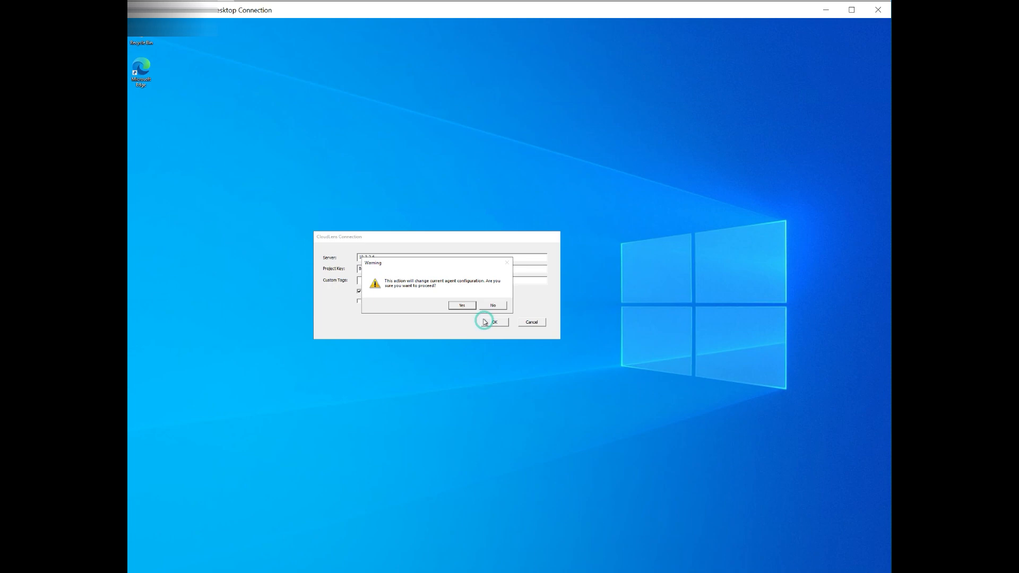
click(462, 307)
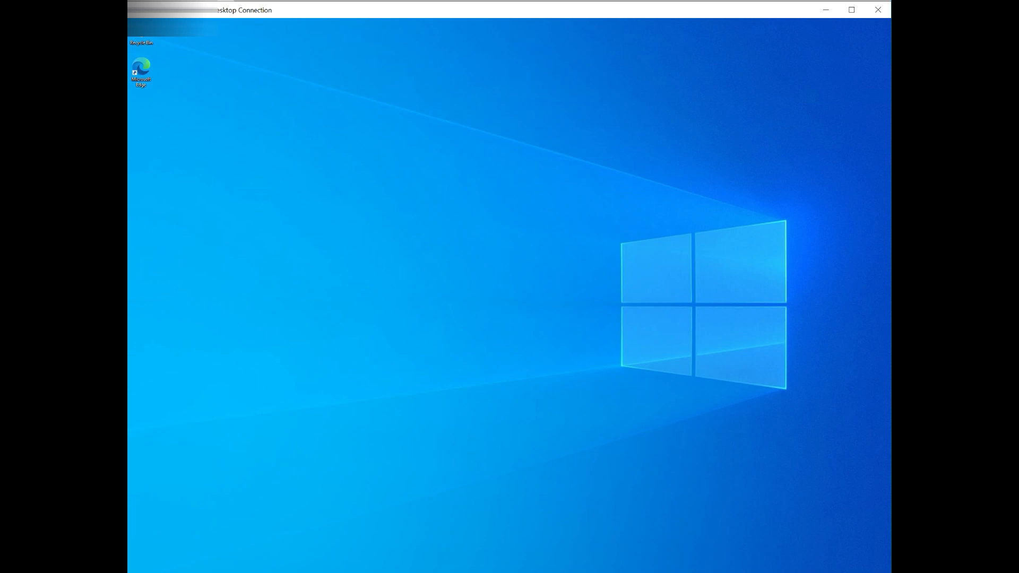
- Start the CloudLens service in the Services app, then close the Services window
key(super+s)
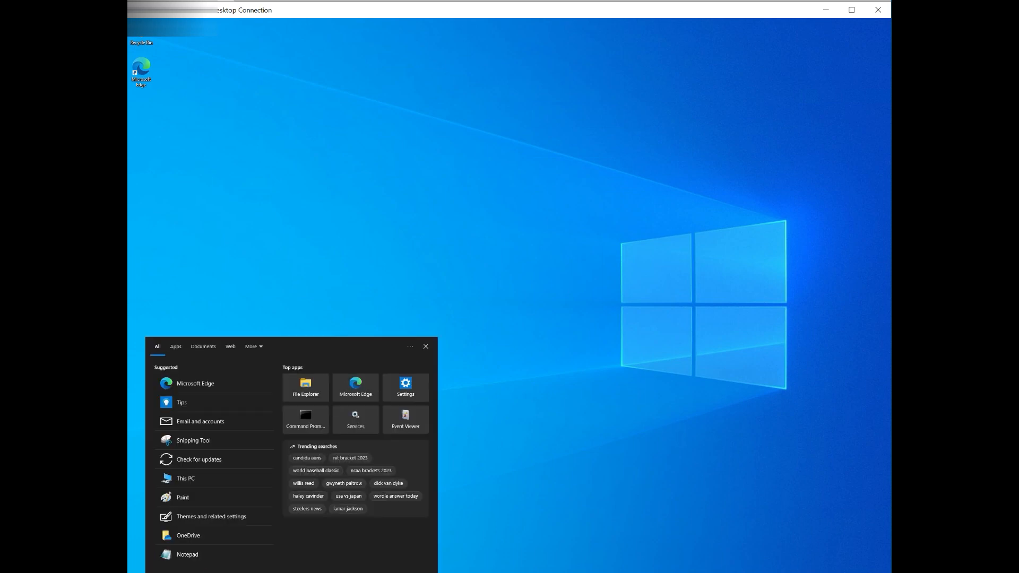
text(service)
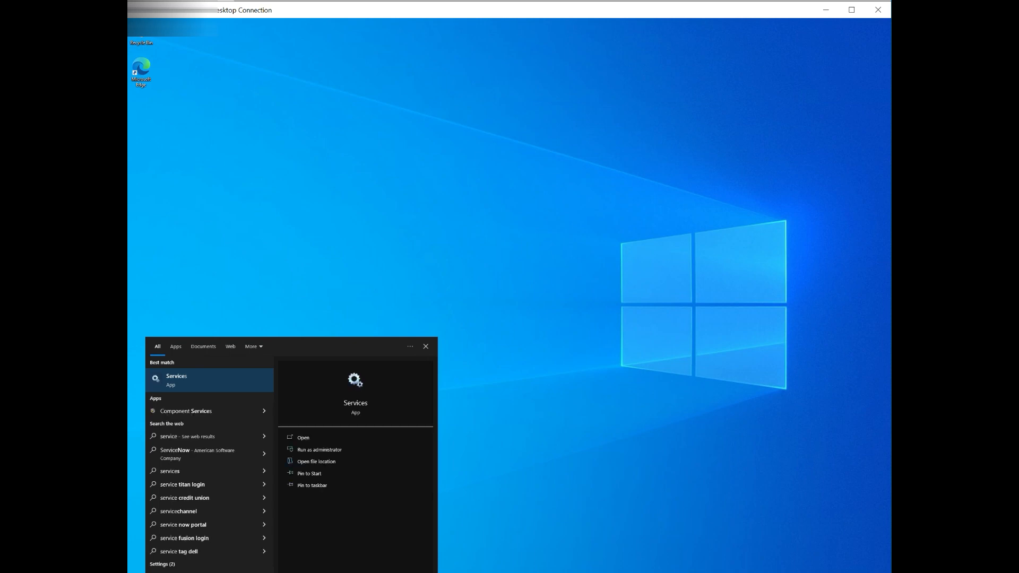
key(Return)
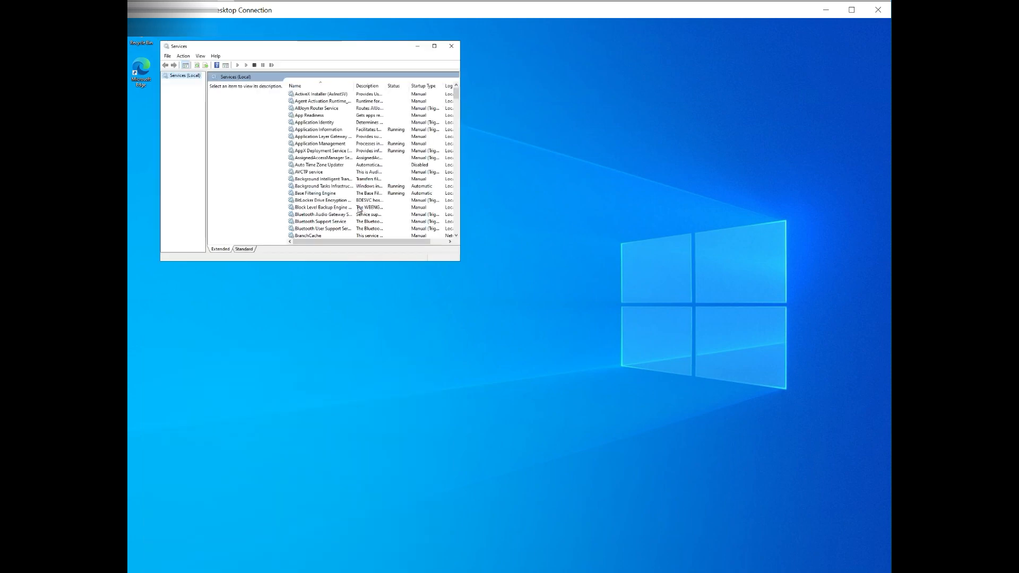
scroll(328, 215, down, 4)
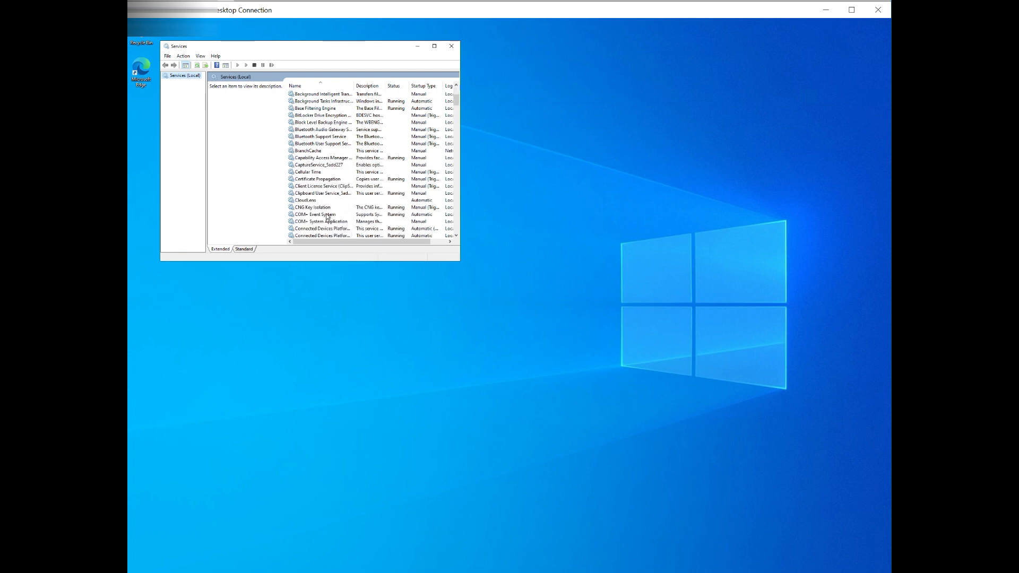
click(313, 200)
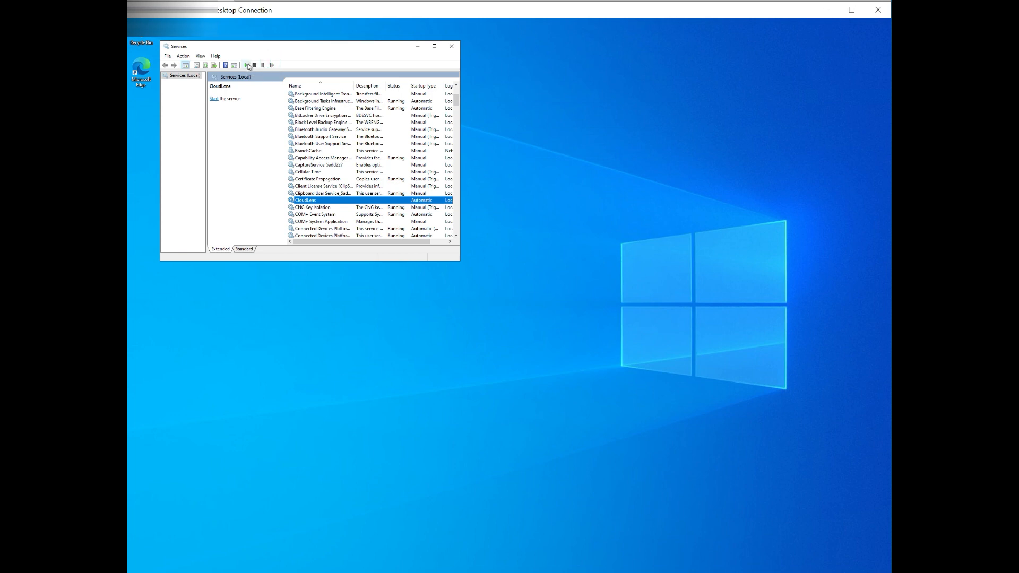
click(247, 65)
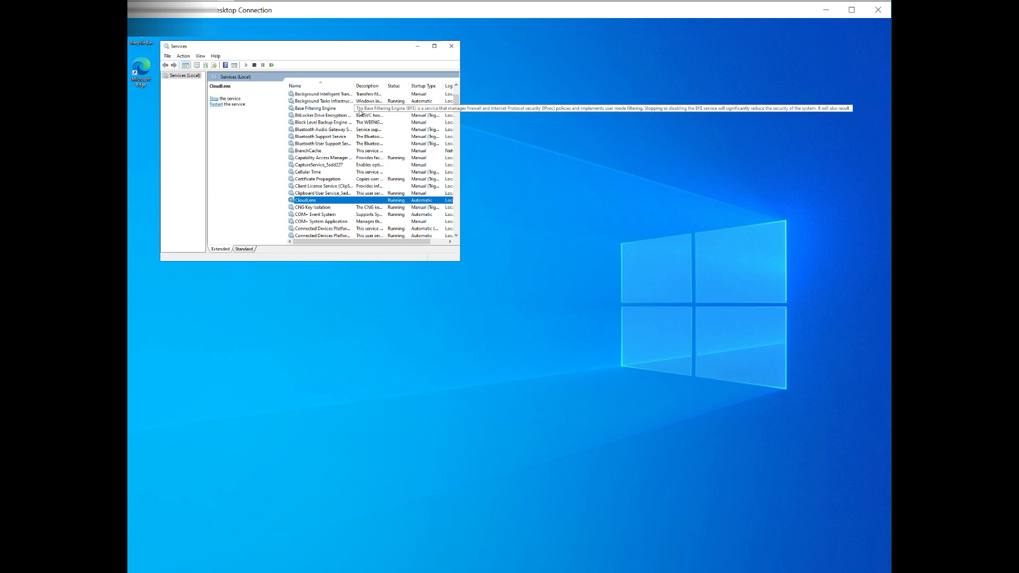
click(450, 47)
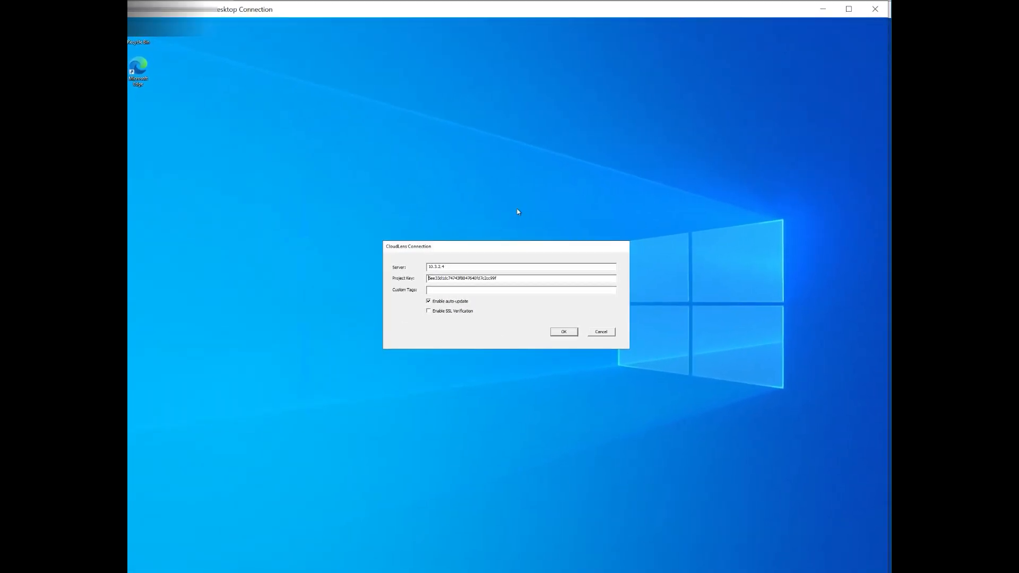
- Replace this agent's project key with the new one and confirm the configuration change
click(468, 266)
key(BackSpace)
double_click(508, 278)
key(ctrl+v)
click(558, 333)
click(531, 315)
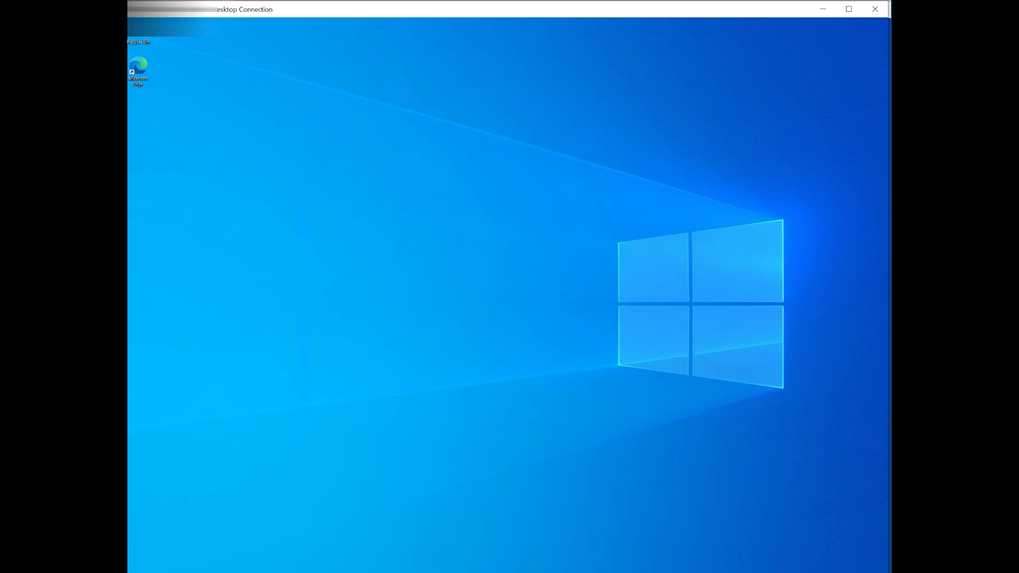
- Start the CloudLens service from the Services app and close the window
click(257, 572)
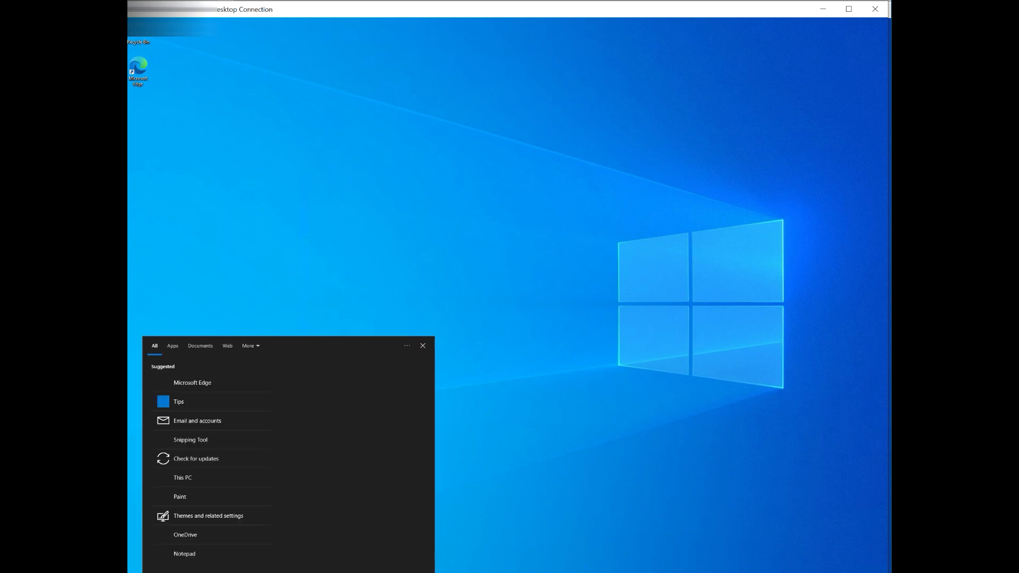
text(service)
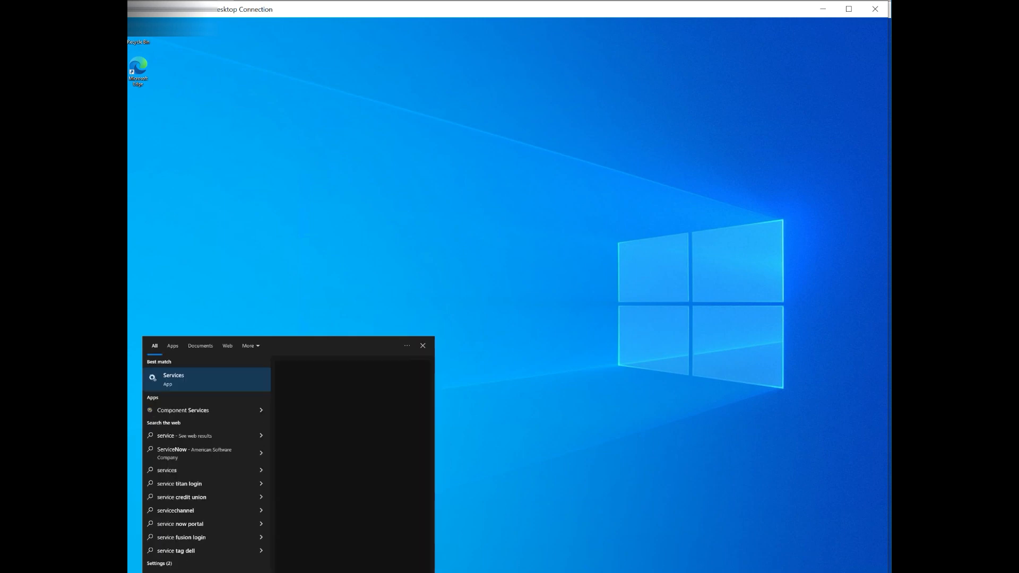
key(Return)
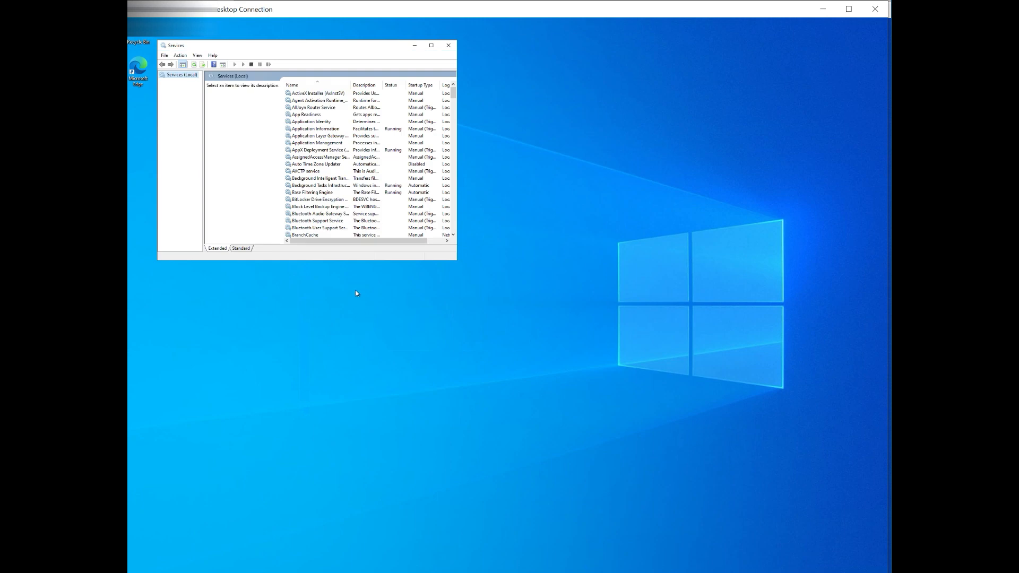
scroll(330, 180, down, 1)
scroll(331, 180, down, 4)
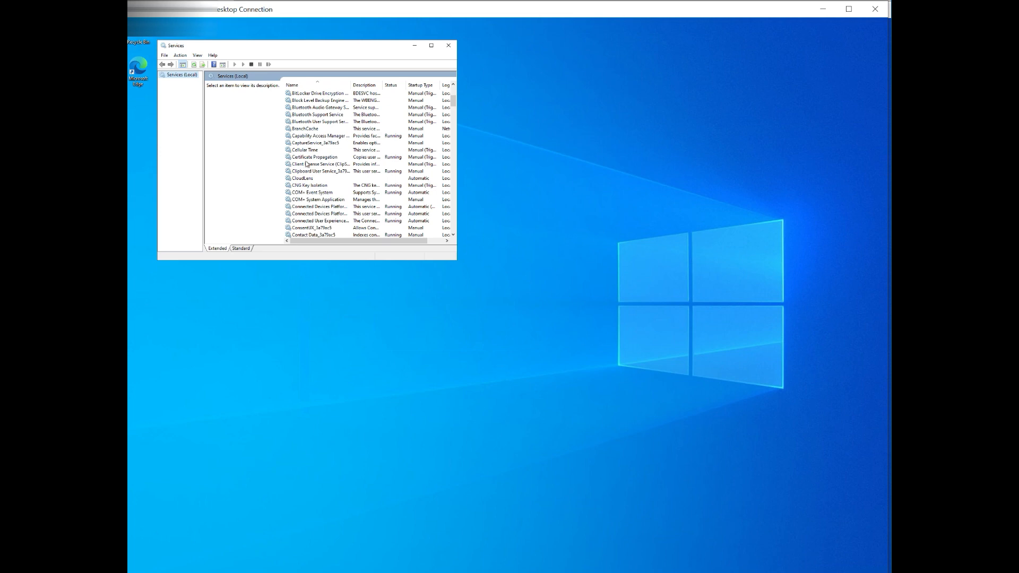
click(306, 179)
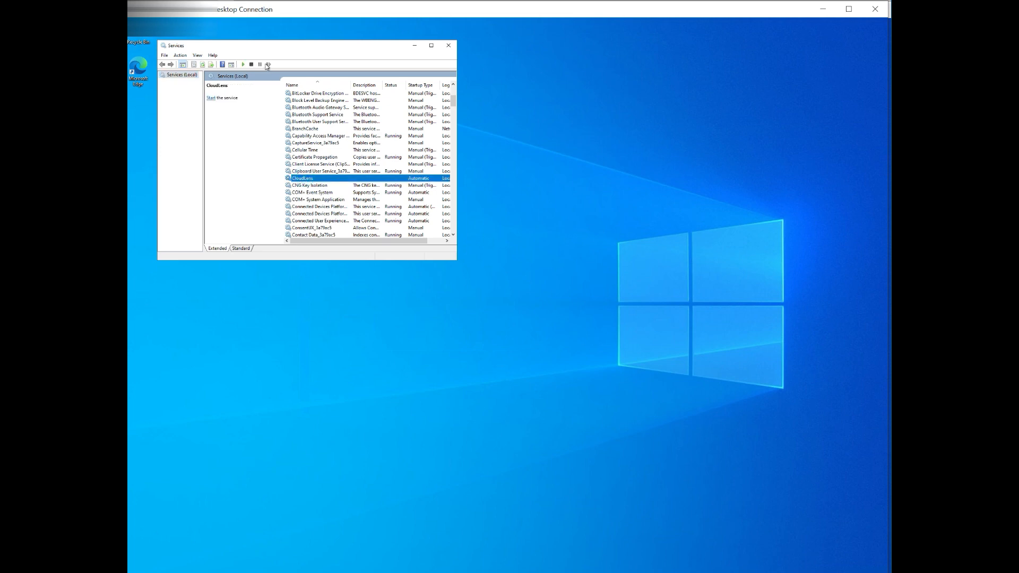
click(243, 64)
click(448, 47)
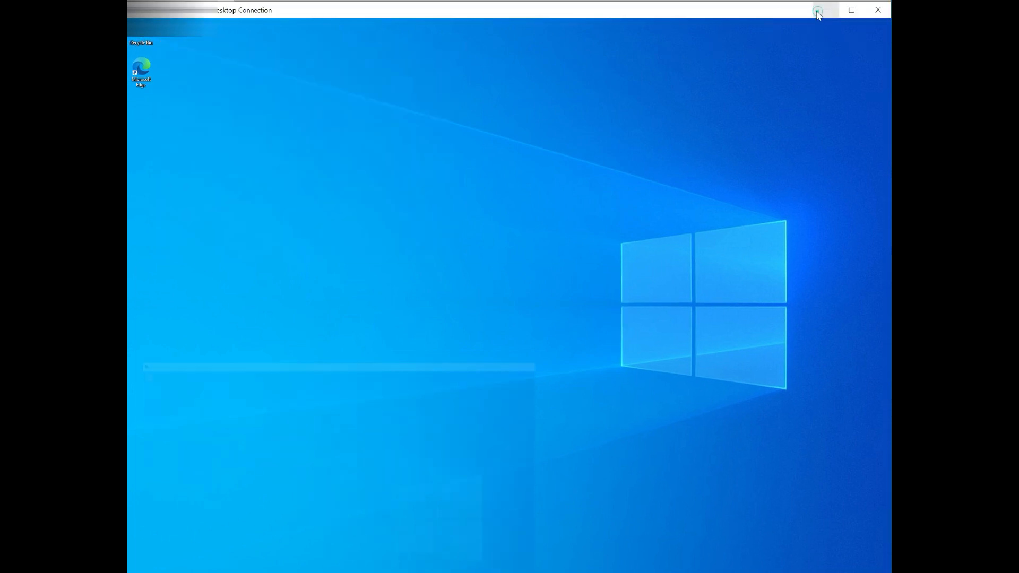
- Add a new static destination in the project named Vectra Sensor
click(825, 10)
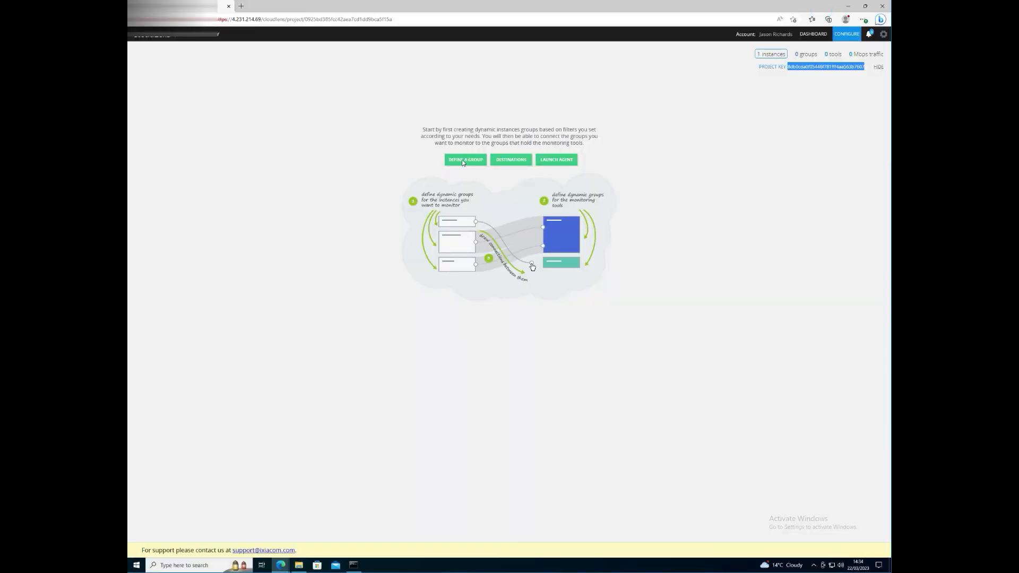
click(505, 161)
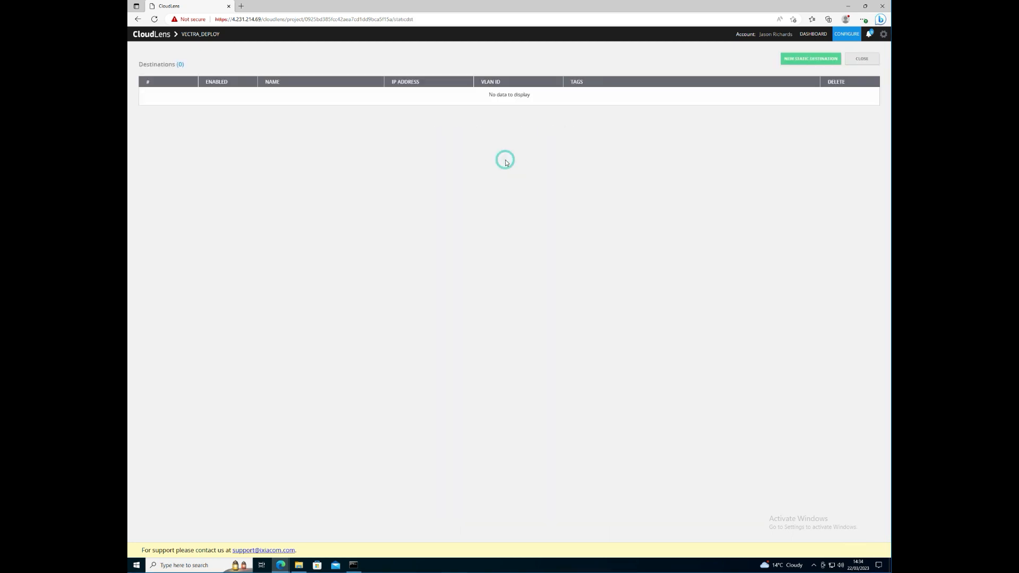
click(791, 59)
click(499, 241)
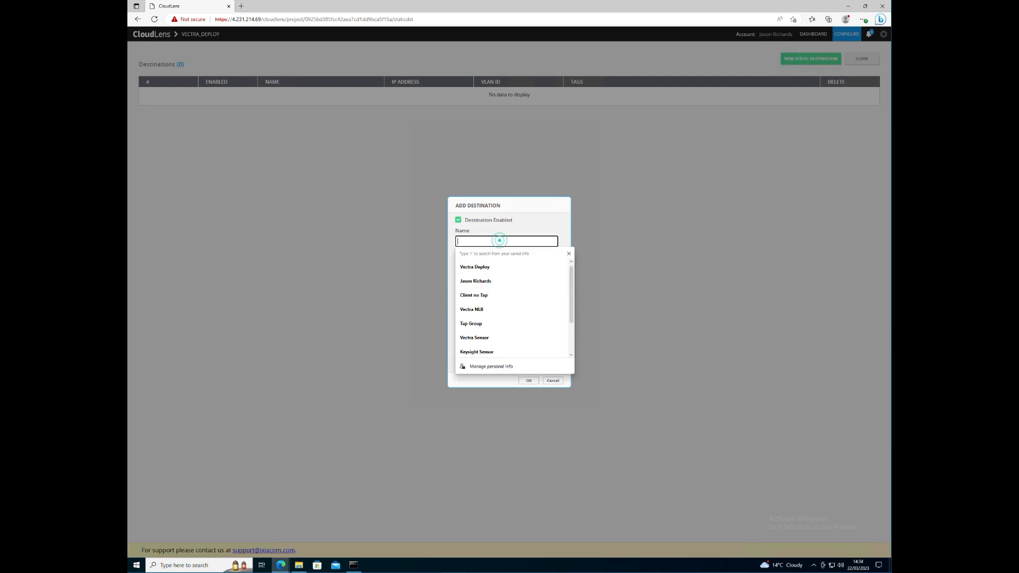
click(475, 337)
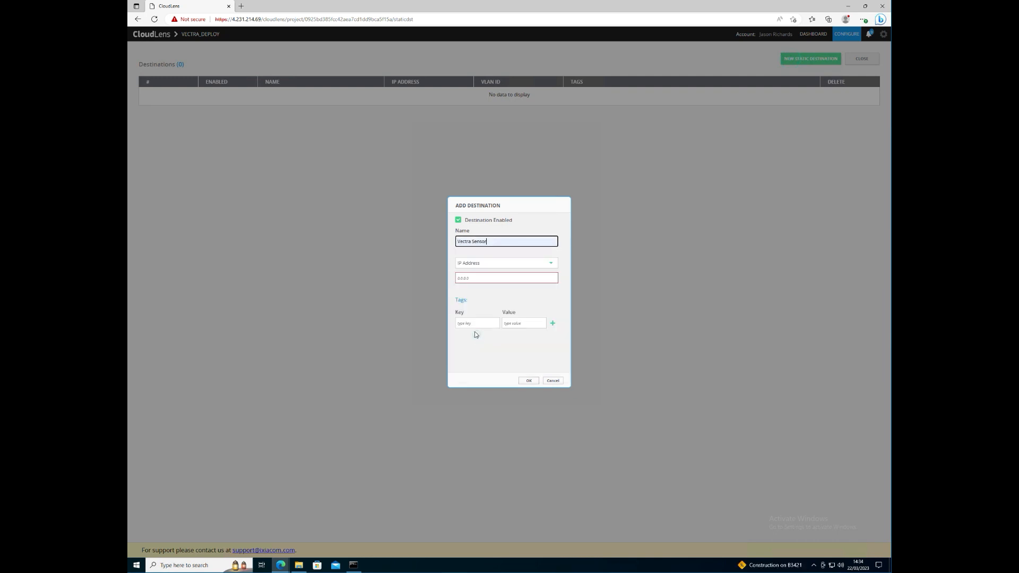
- Give the destination IP address 10.3.4.5, save it, and return to the project overview
click(480, 278)
text(10)
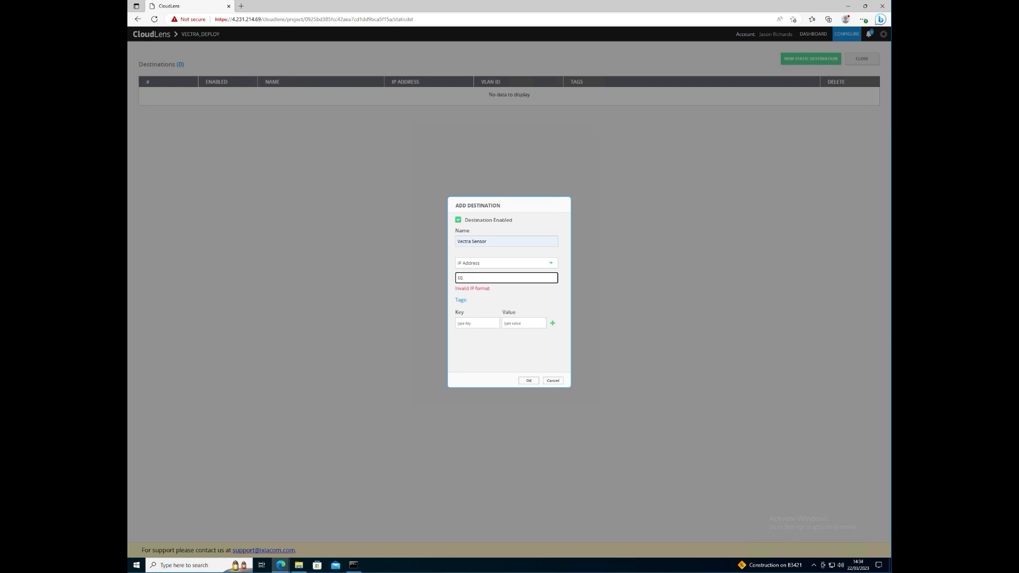
text(.)
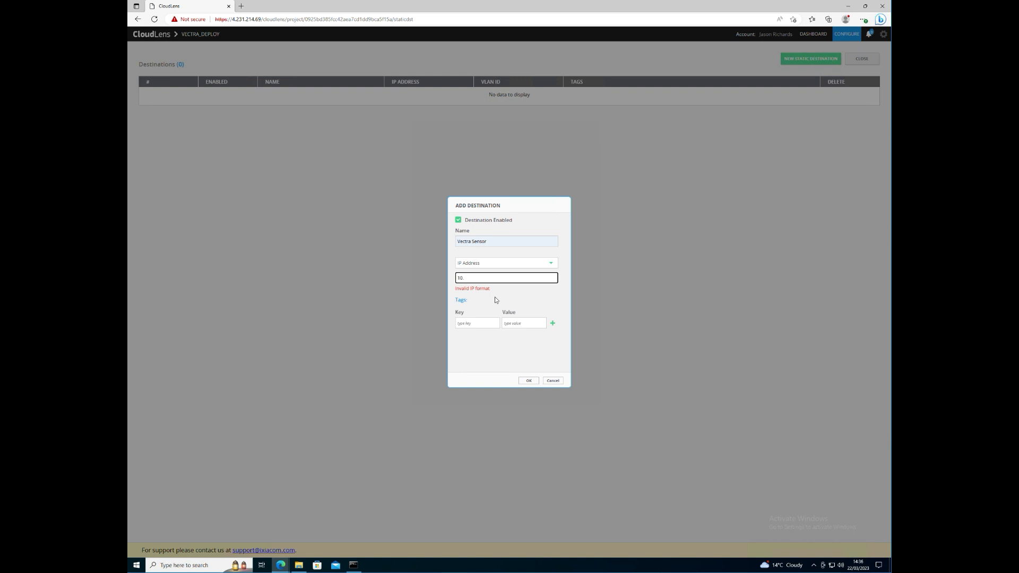
click(515, 276)
click(515, 280)
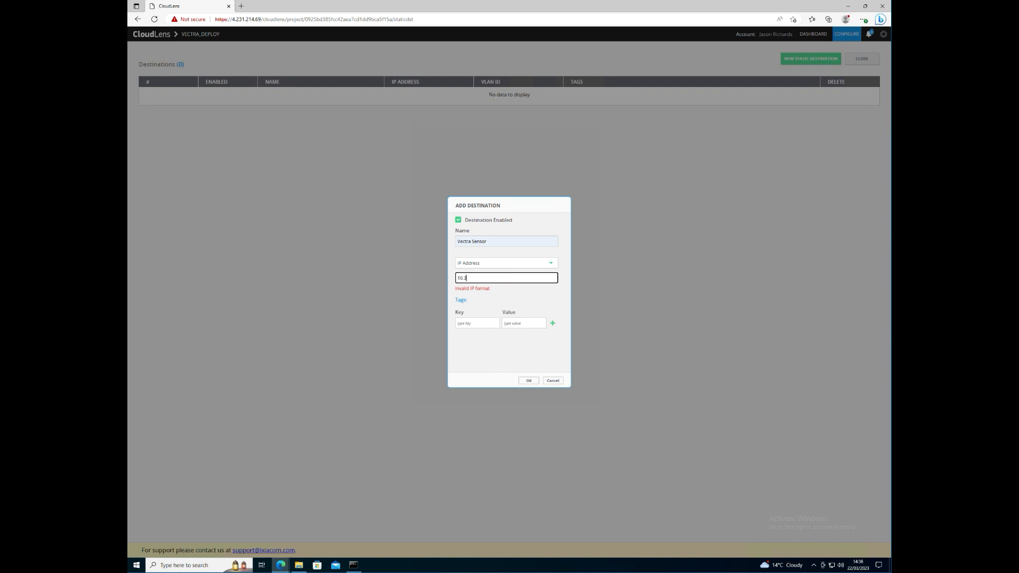
text(3.4.5)
click(527, 381)
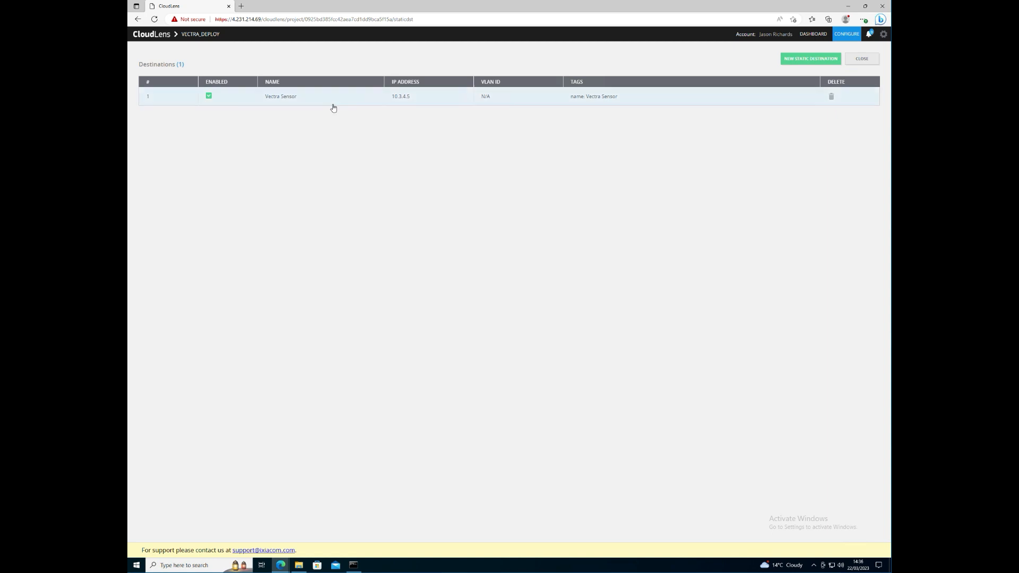
click(859, 59)
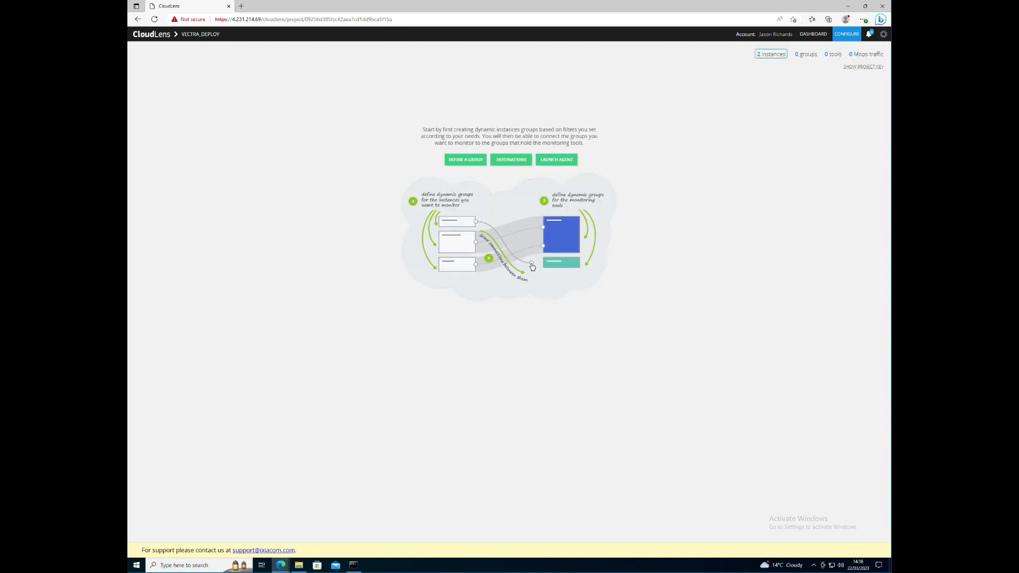
- Group the instances with TAP IDs 85a441b1e7 and 820517ede3 as instance group VM-TAP
click(456, 166)
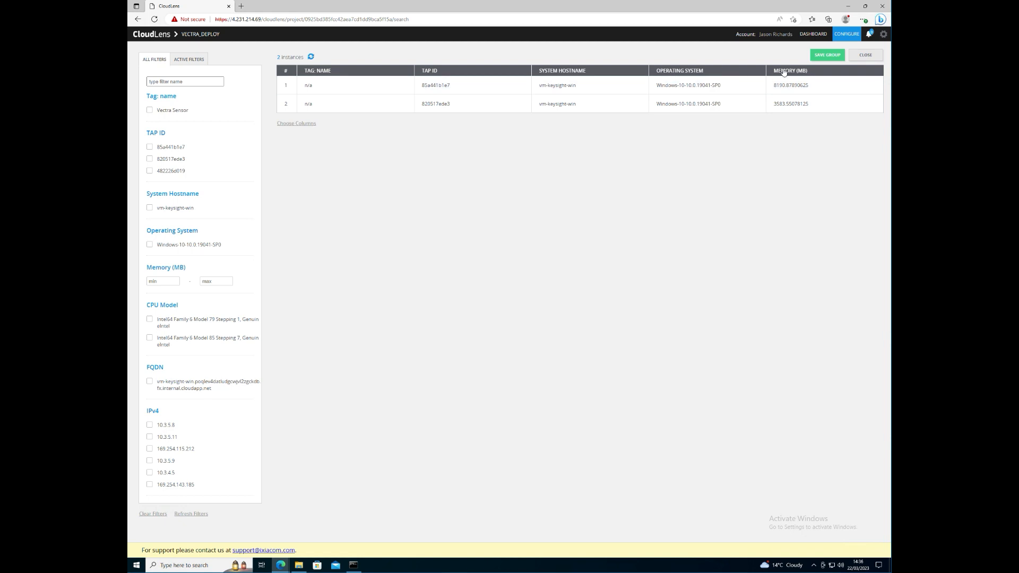
click(150, 147)
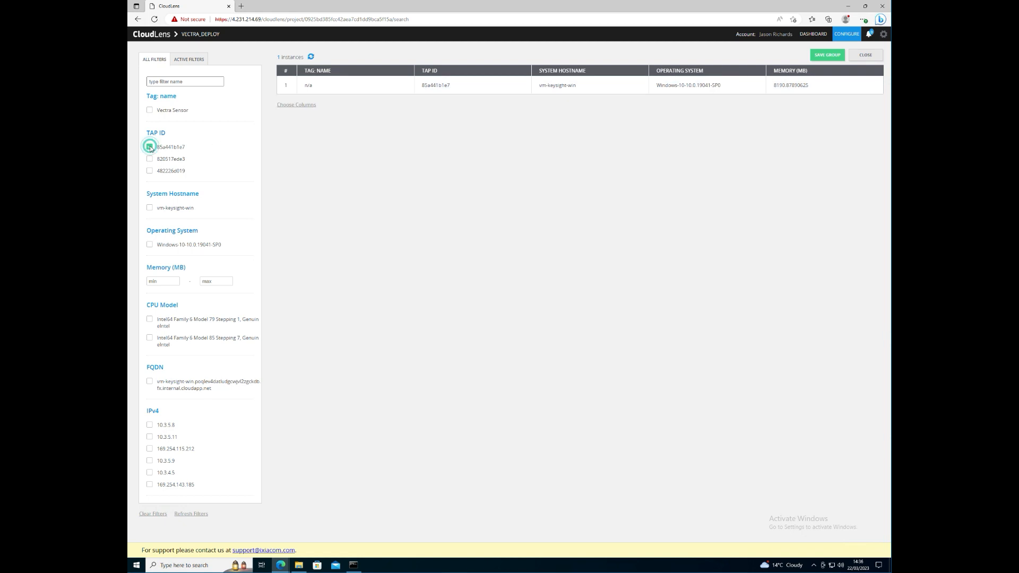
click(149, 159)
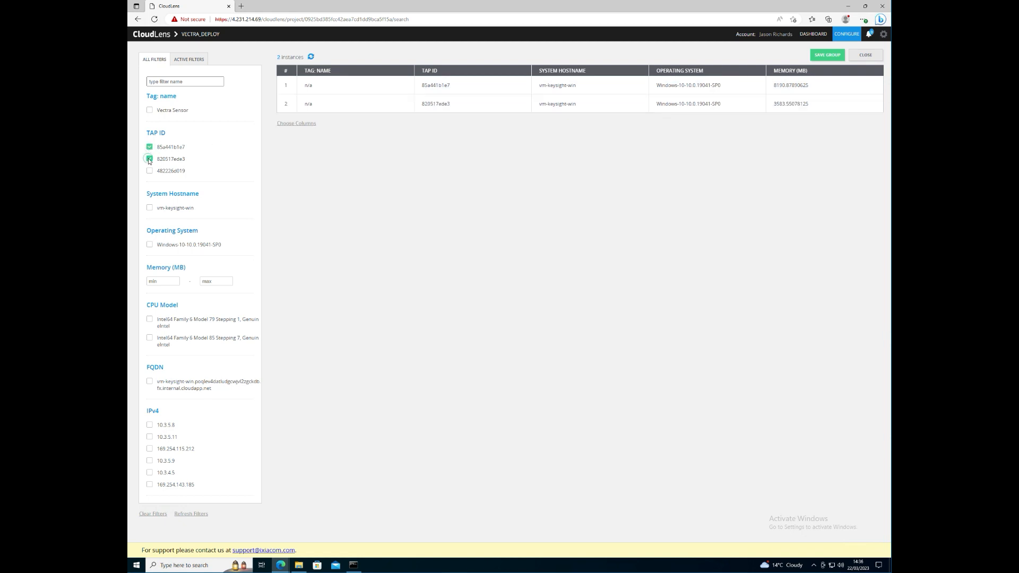
click(823, 56)
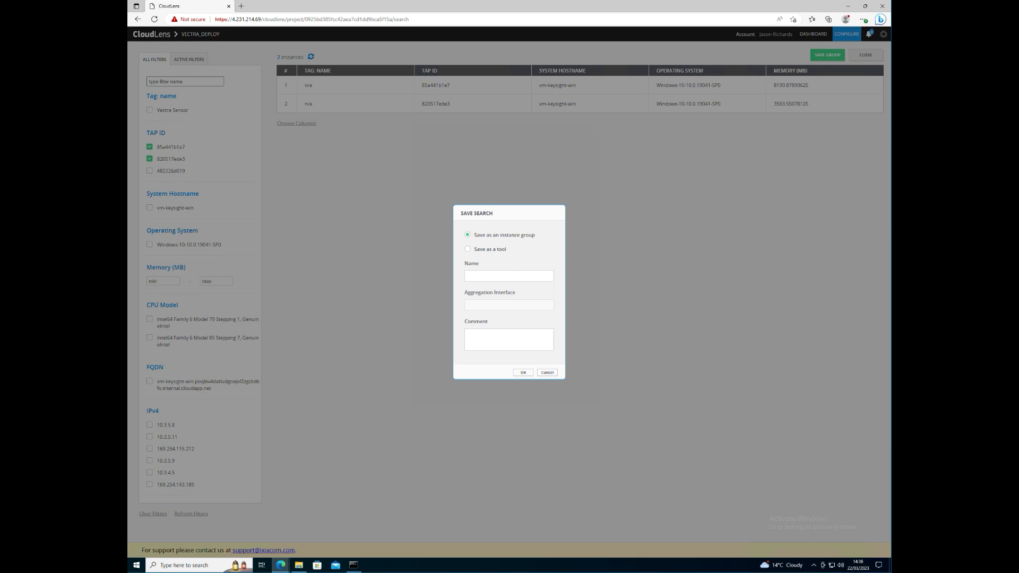
click(507, 275)
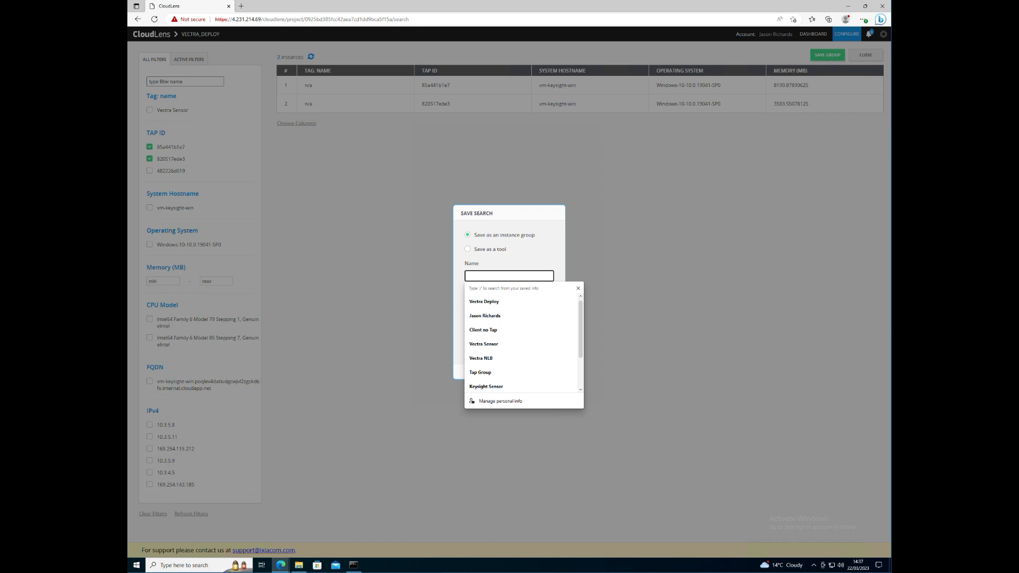
text(VM-T)
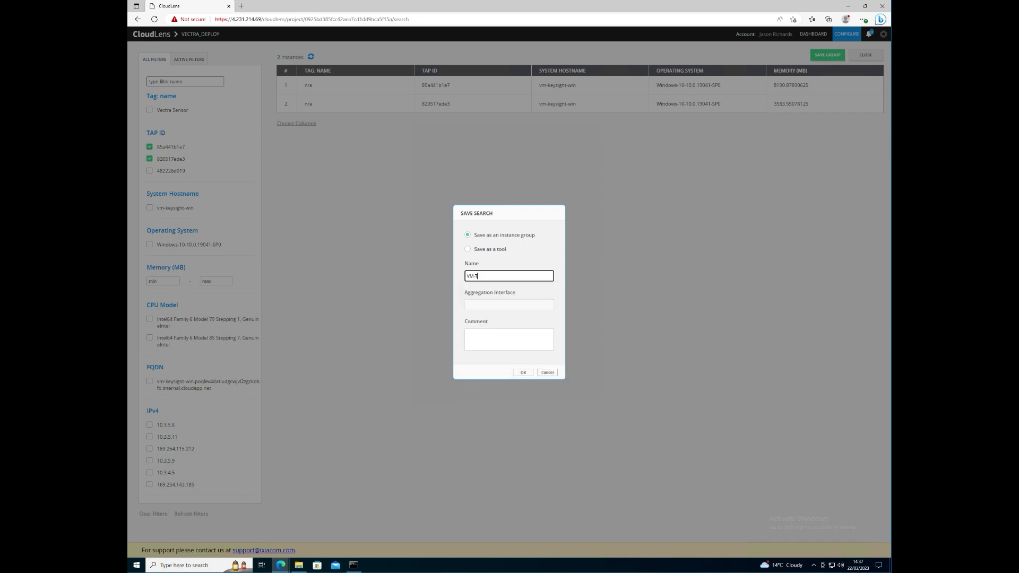
text(AP)
click(524, 372)
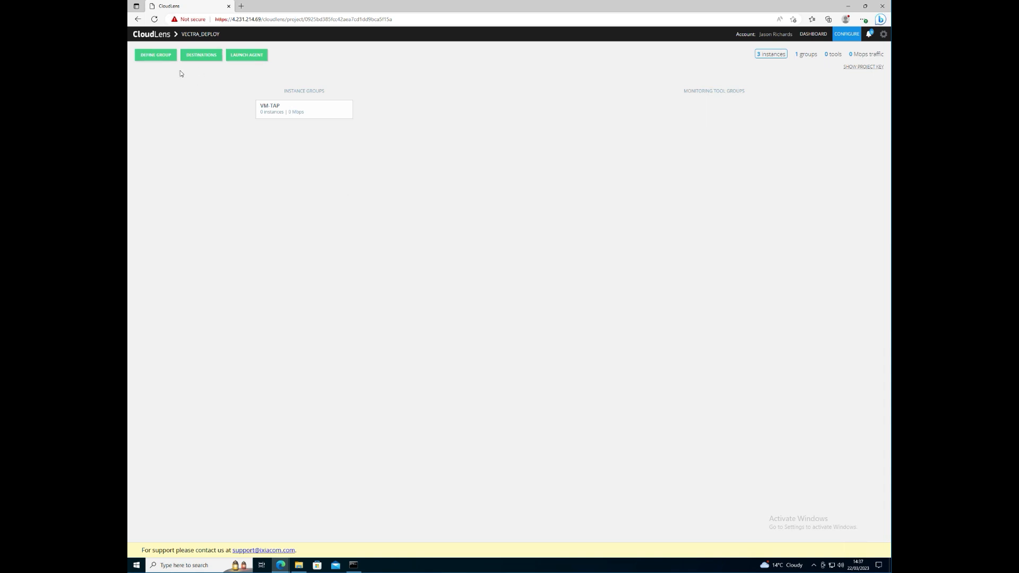
double_click(156, 55)
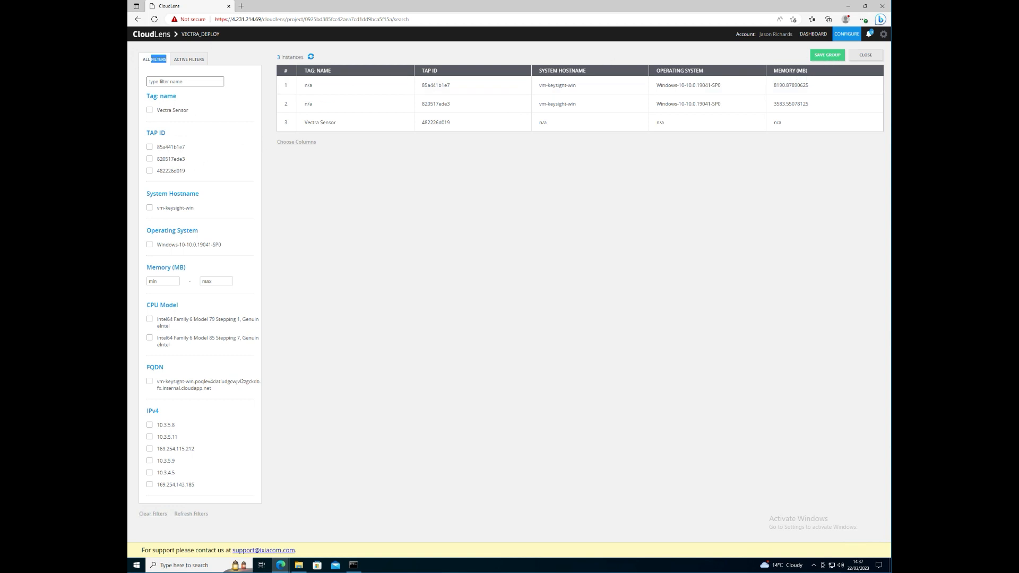
- Filter to the Vectra Sensor tag and save it as tool group 'Vectra Sensor'
click(150, 171)
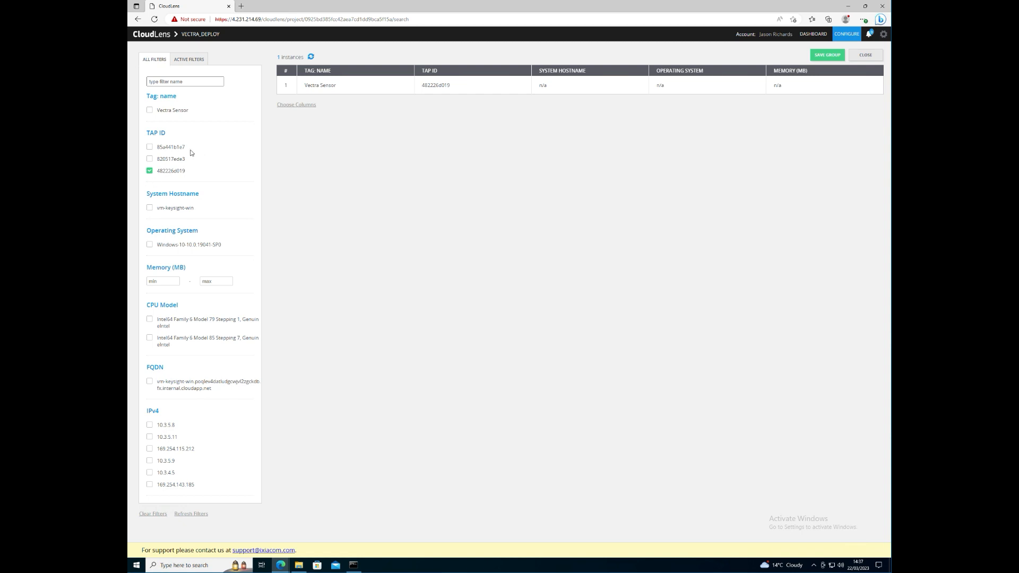
click(150, 171)
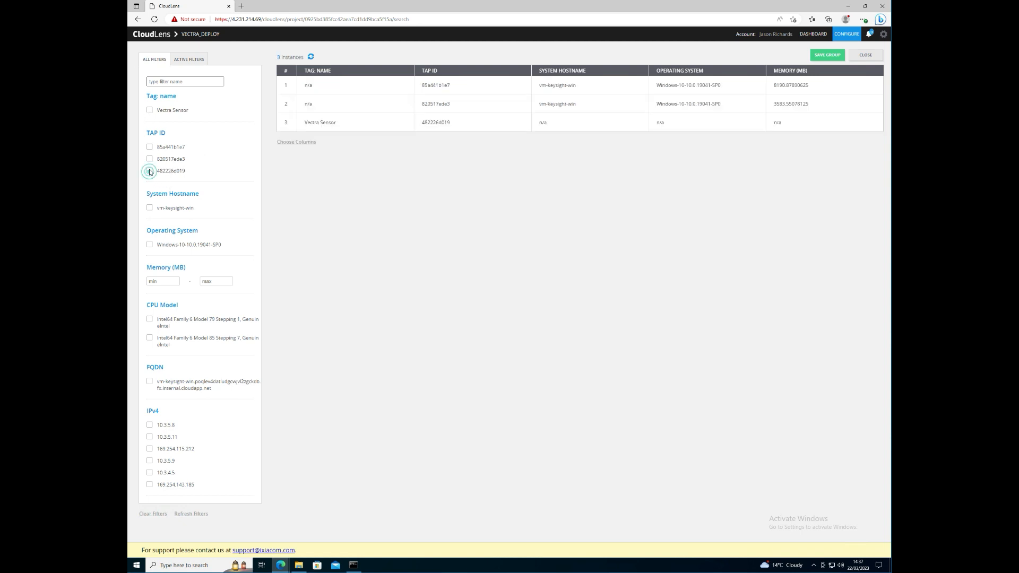
click(149, 109)
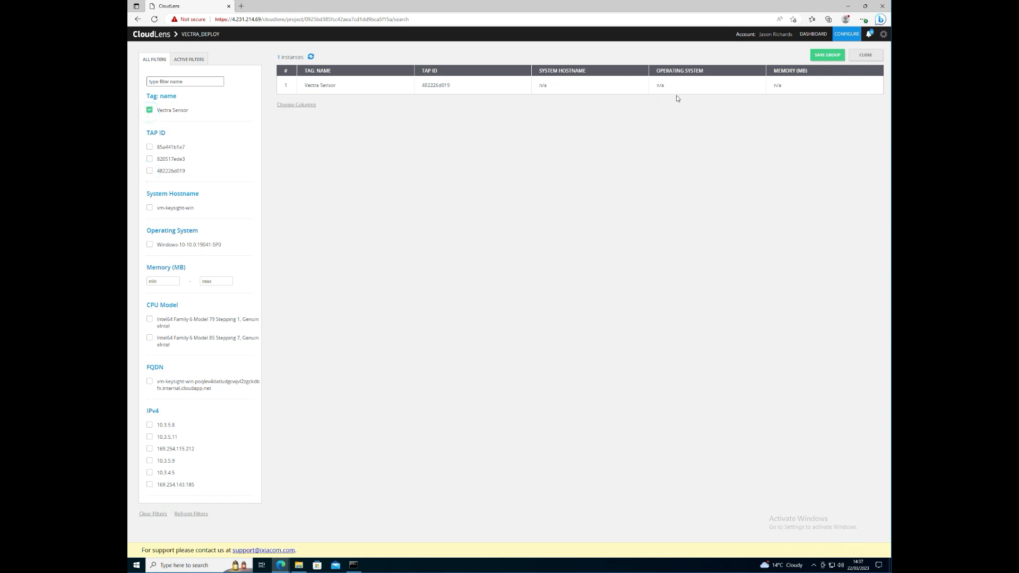
click(829, 56)
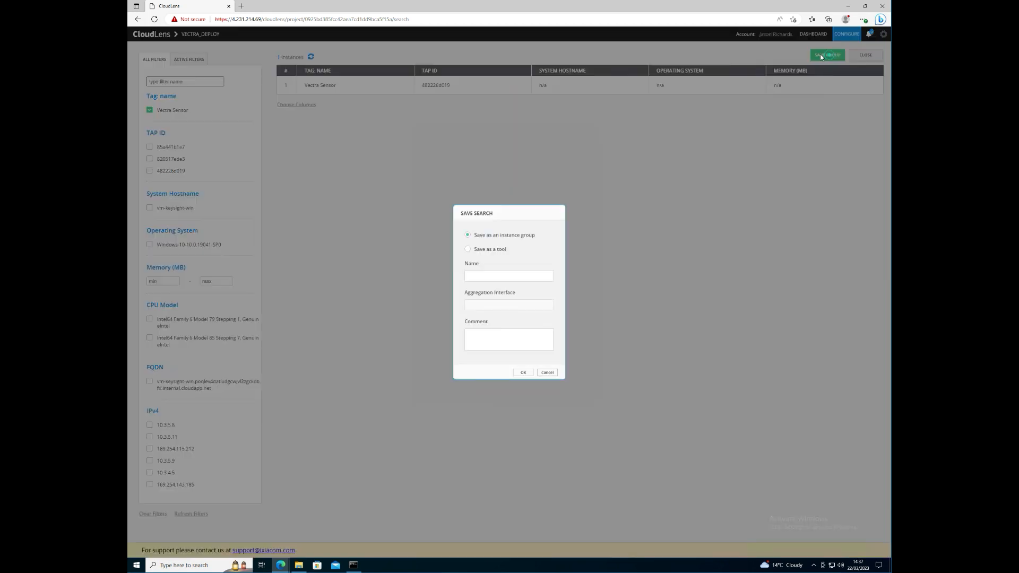
click(468, 248)
click(499, 275)
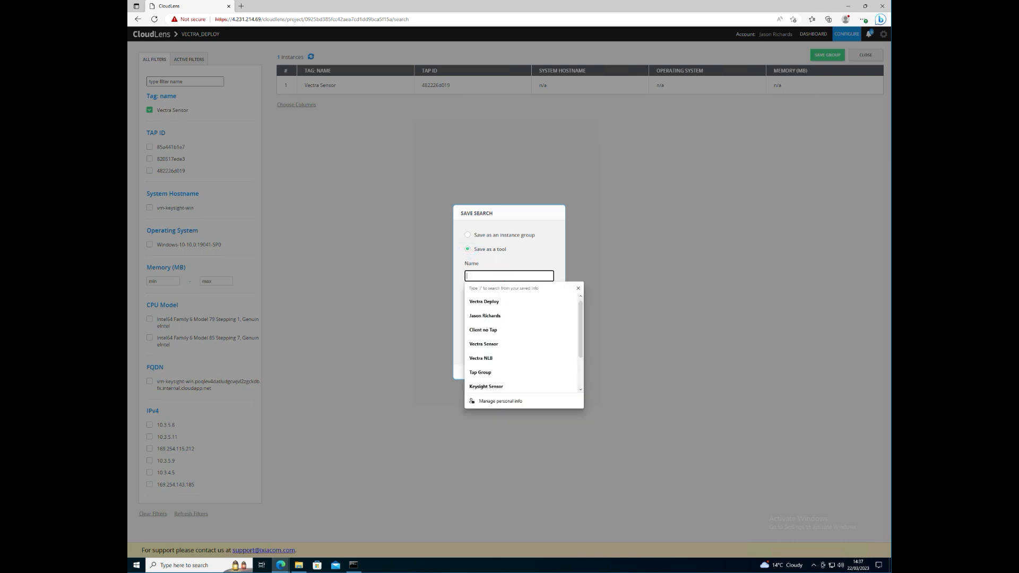
text(Vect)
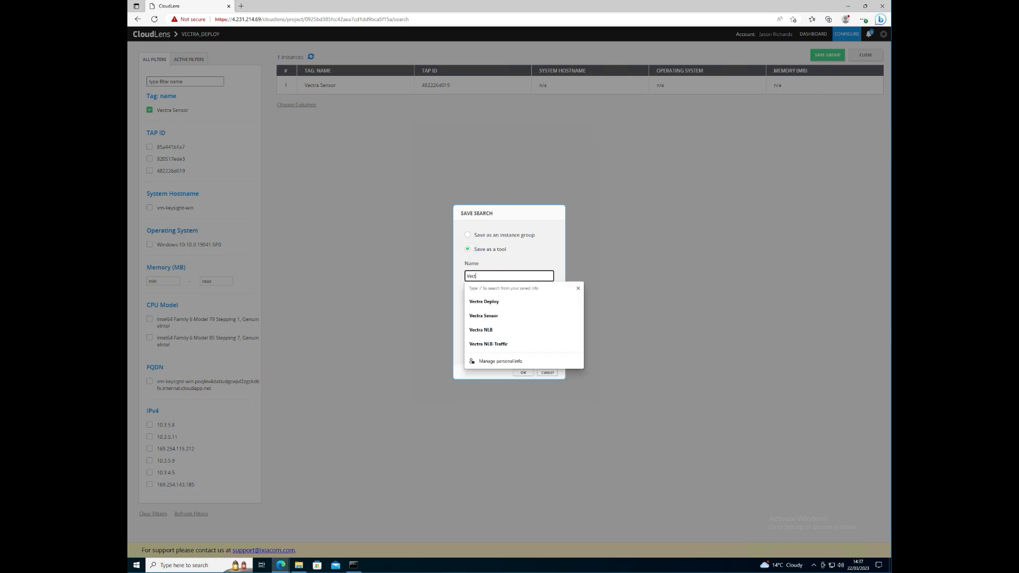
text(ra Se)
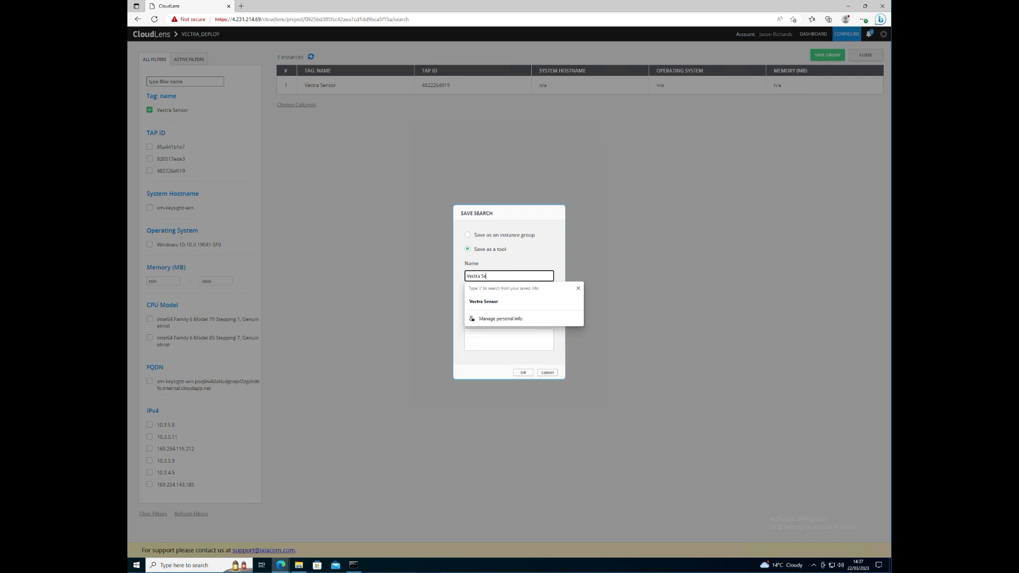
click(505, 302)
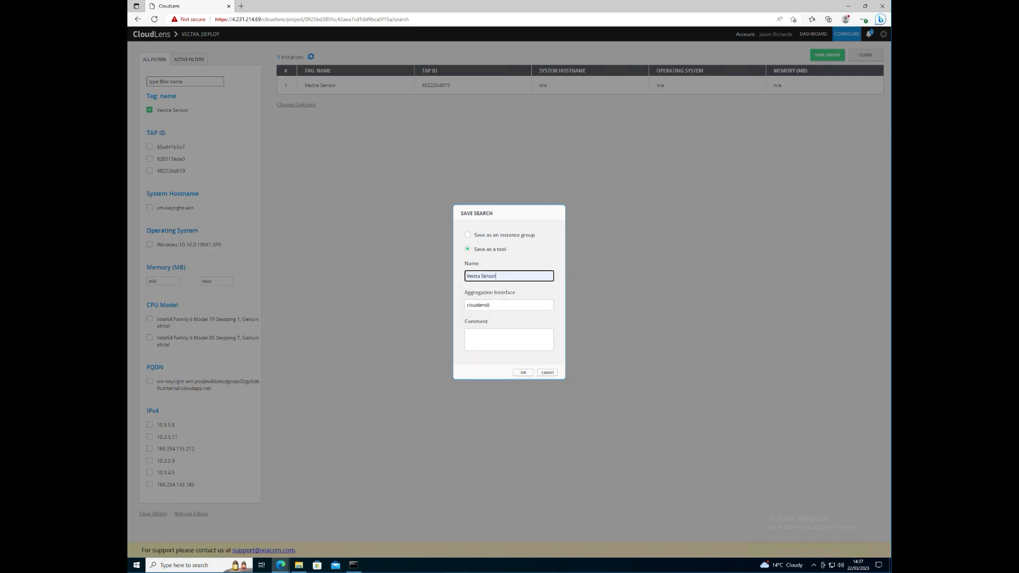
click(522, 374)
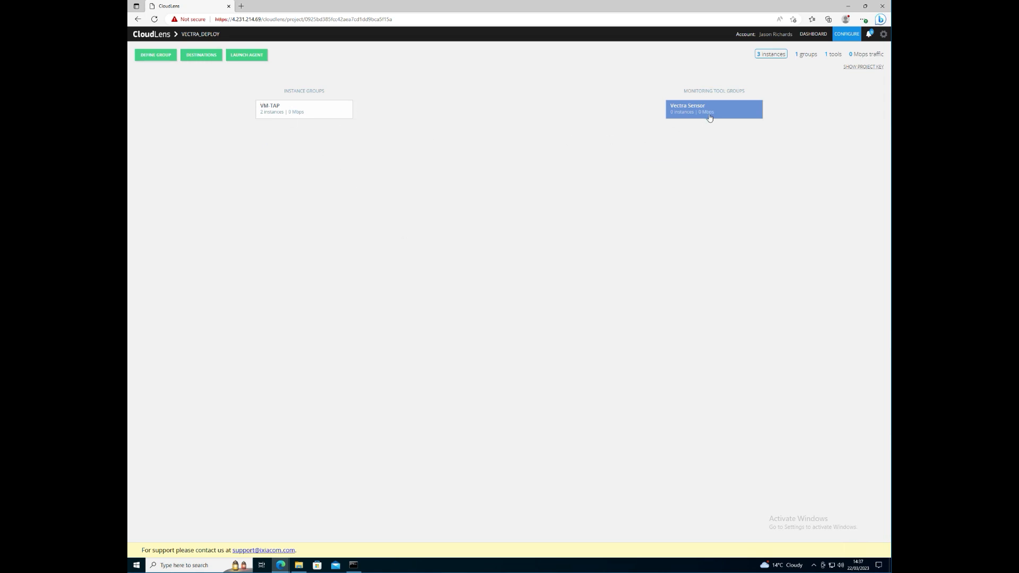
- Link VM-TAP to Vectra Sensor with RAW packets, VXLAN encapsulation and VNI 0
mouse_move(341, 113)
drag(365, 110, 671, 110)
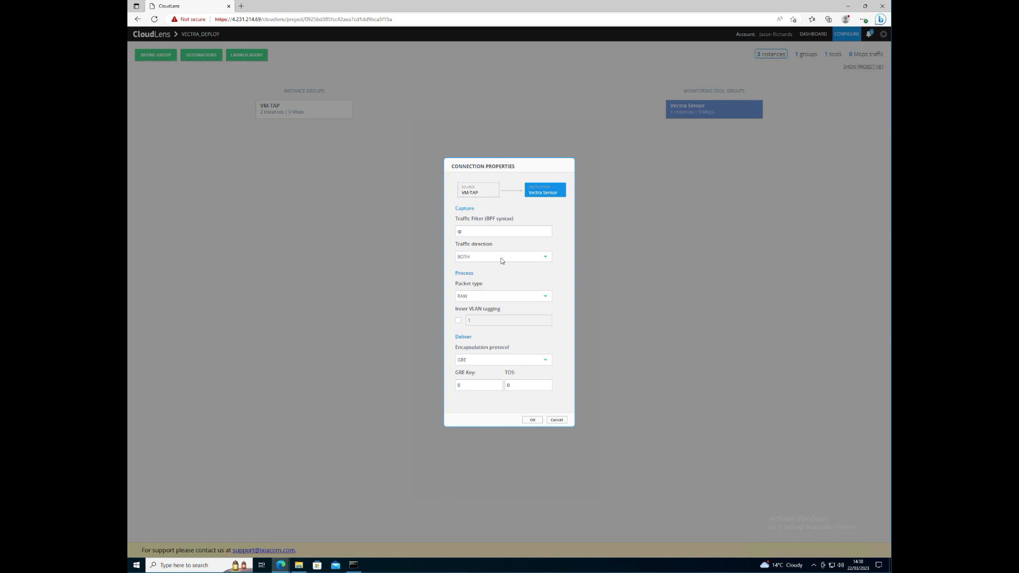
click(498, 300)
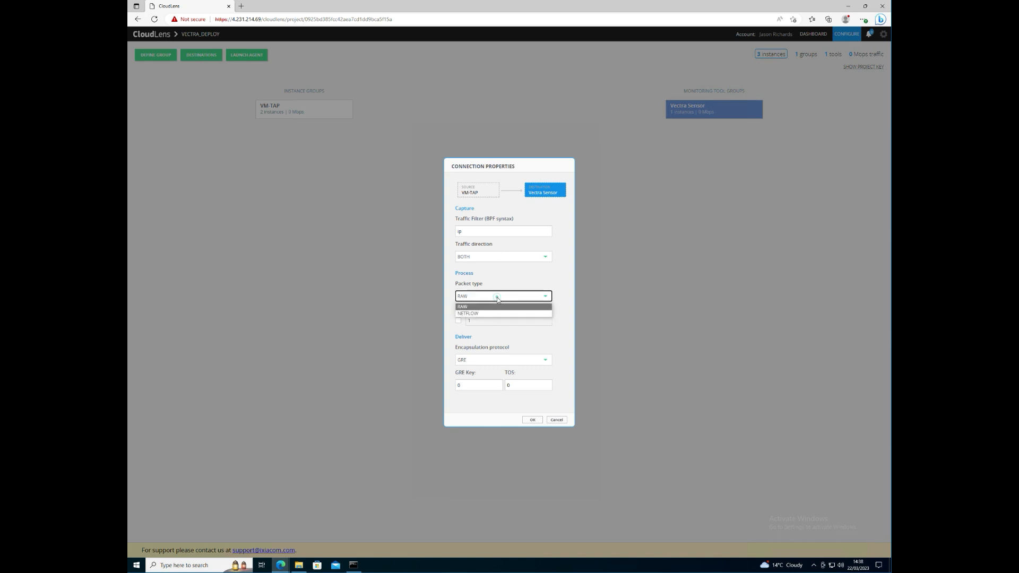
click(462, 299)
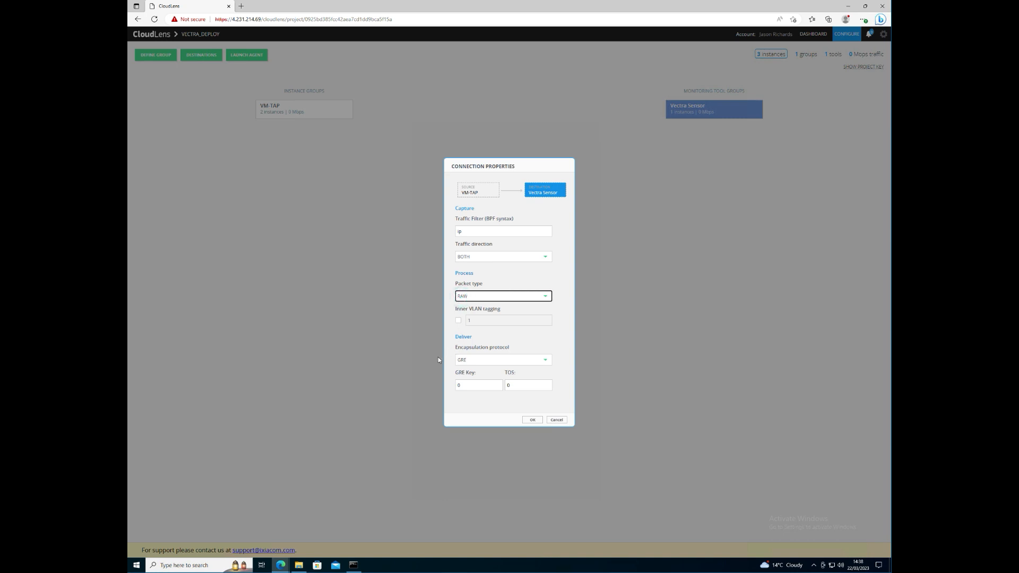
click(469, 360)
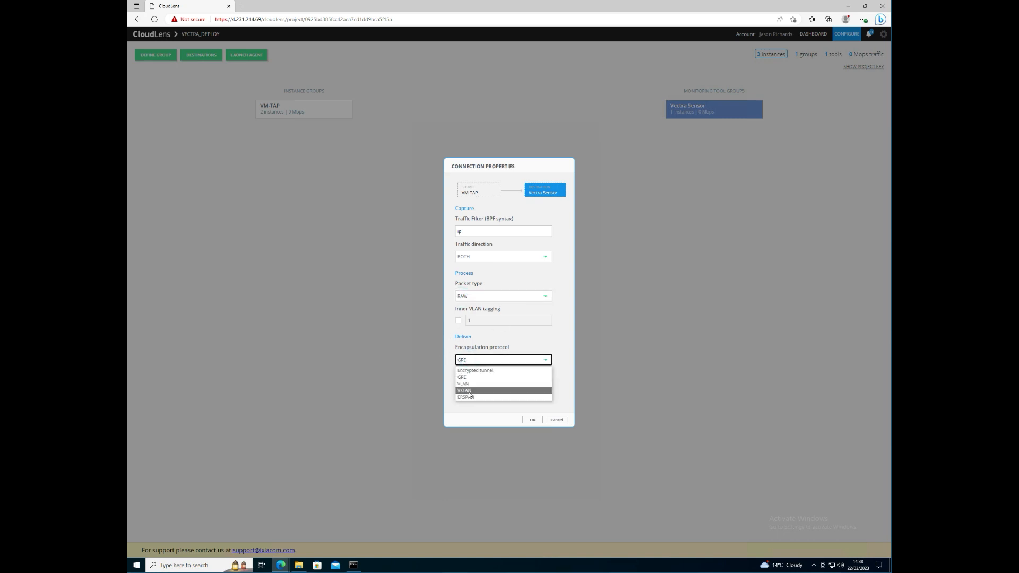
click(469, 391)
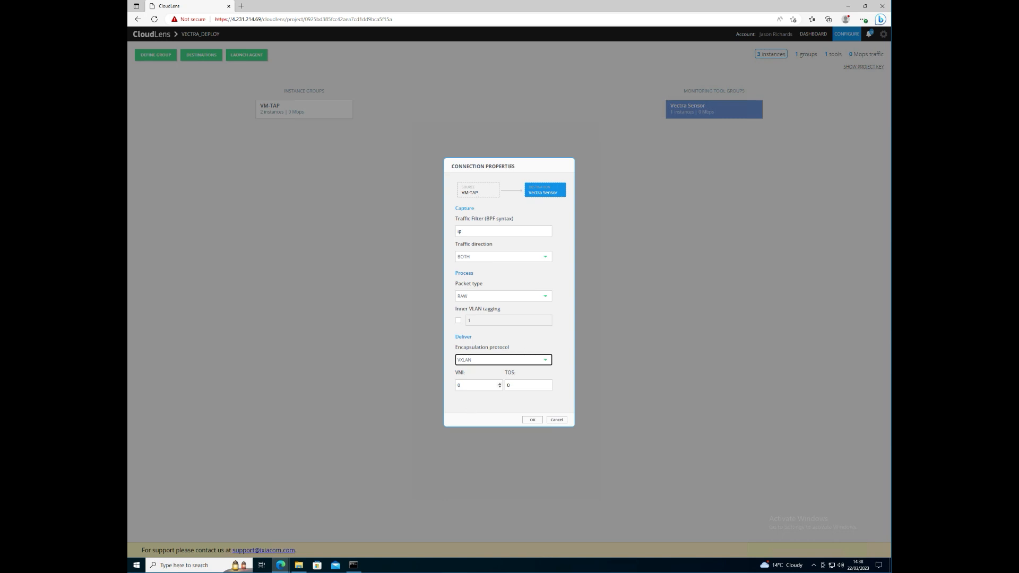
double_click(464, 385)
click(530, 421)
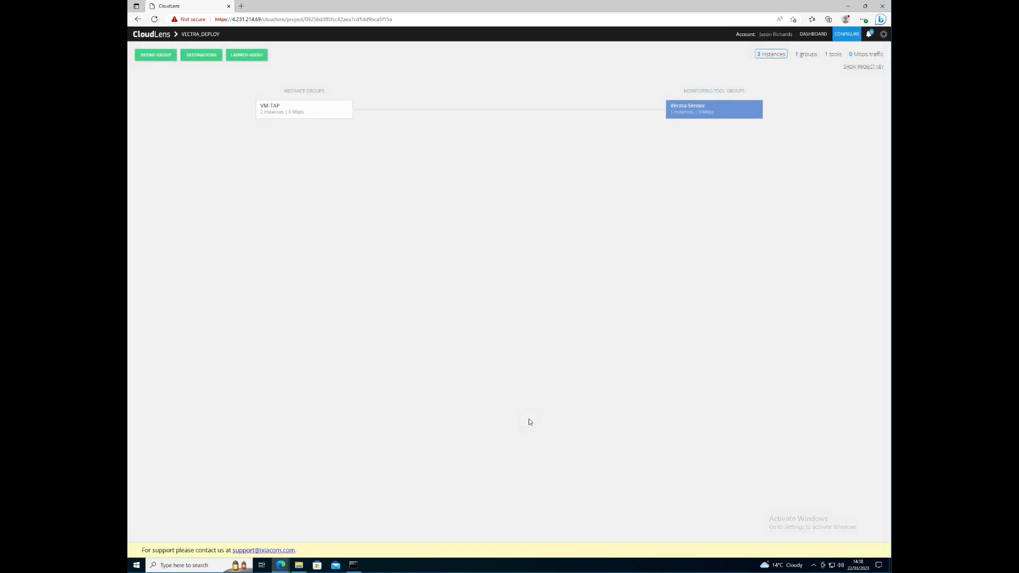